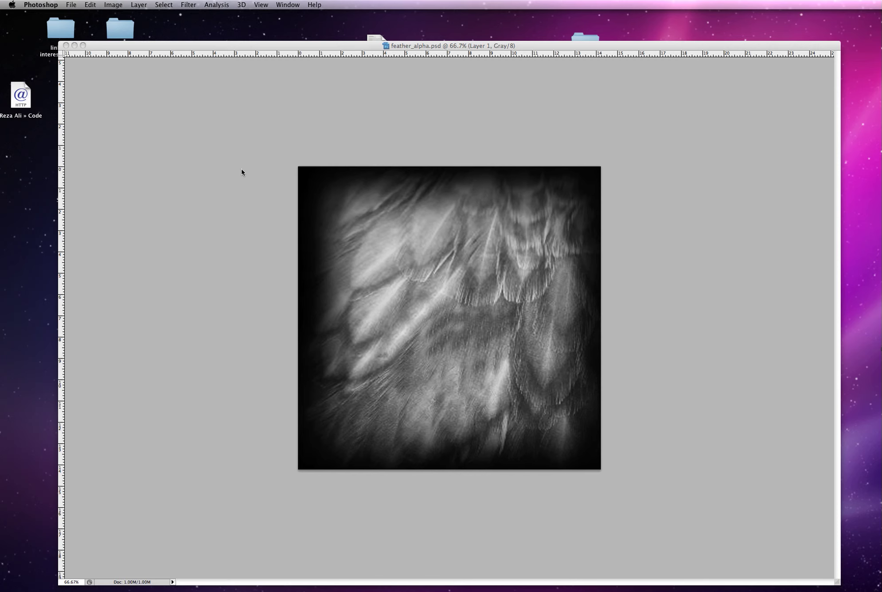
Examine the color mode and available tonal adjustments for the feather_alpha.psd image
drag(230, 46, 229, 48)
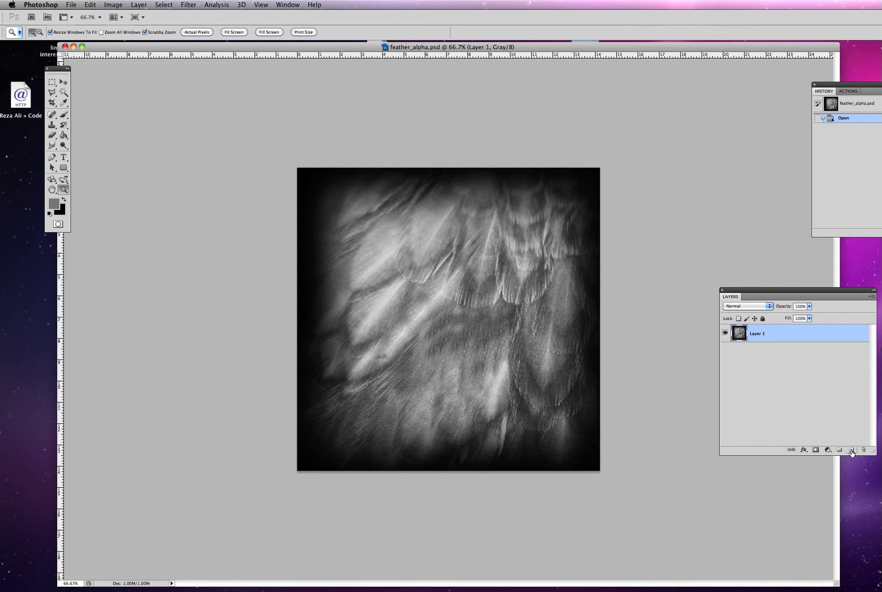
click(138, 4)
mouse_move(113, 5)
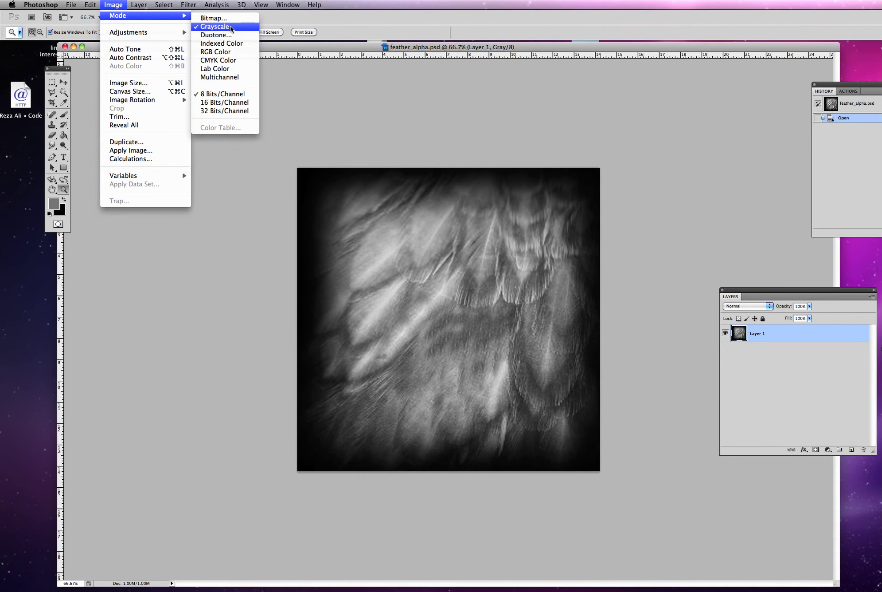
click(150, 17)
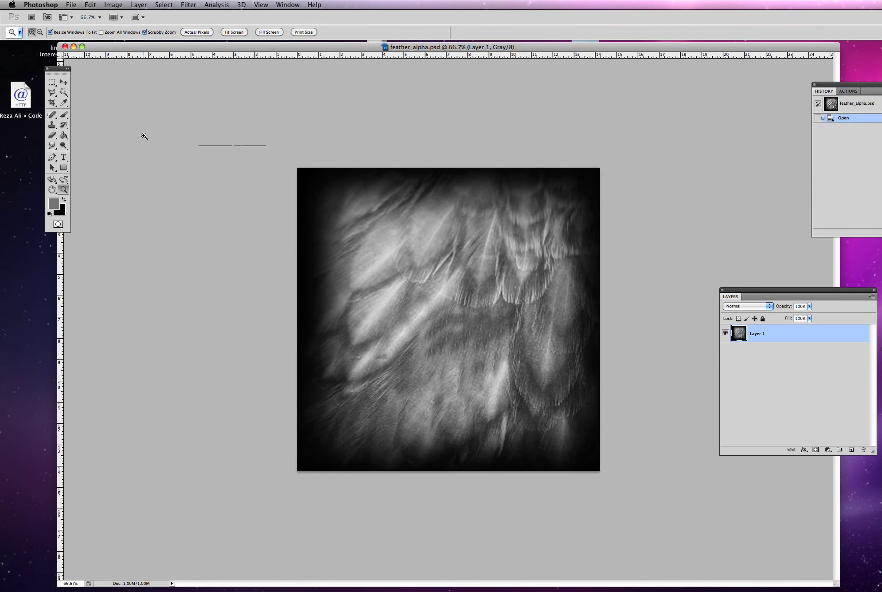
drag(53, 71, 88, 89)
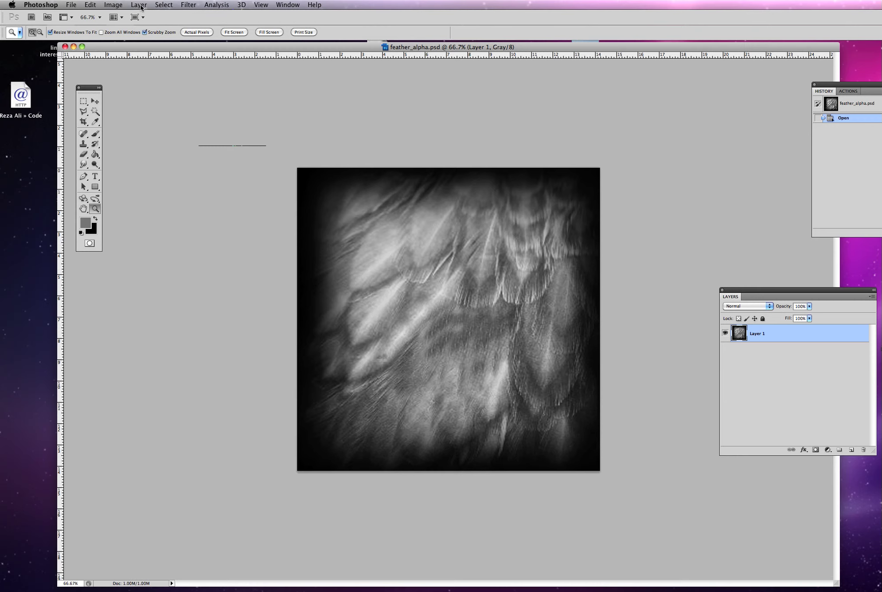
click(120, 5)
mouse_move(122, 31)
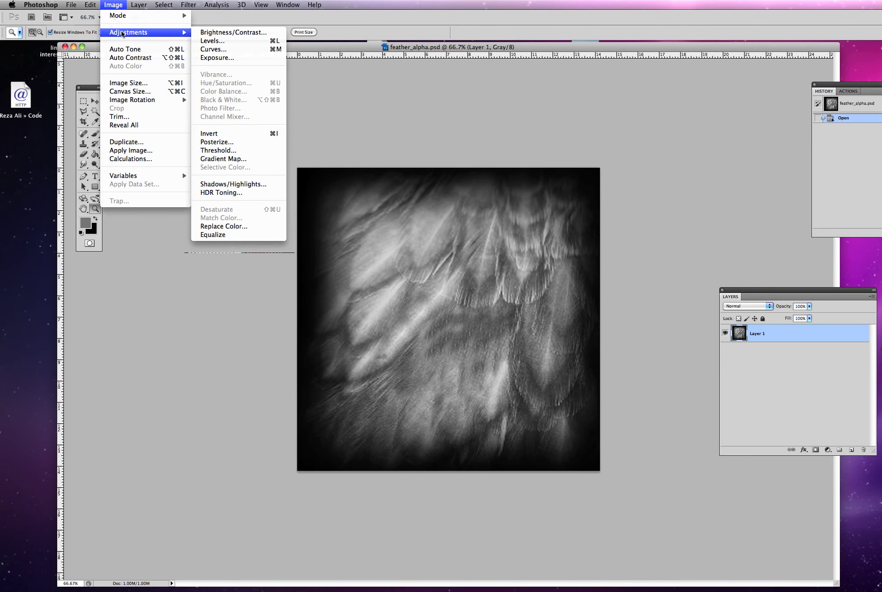
click(262, 16)
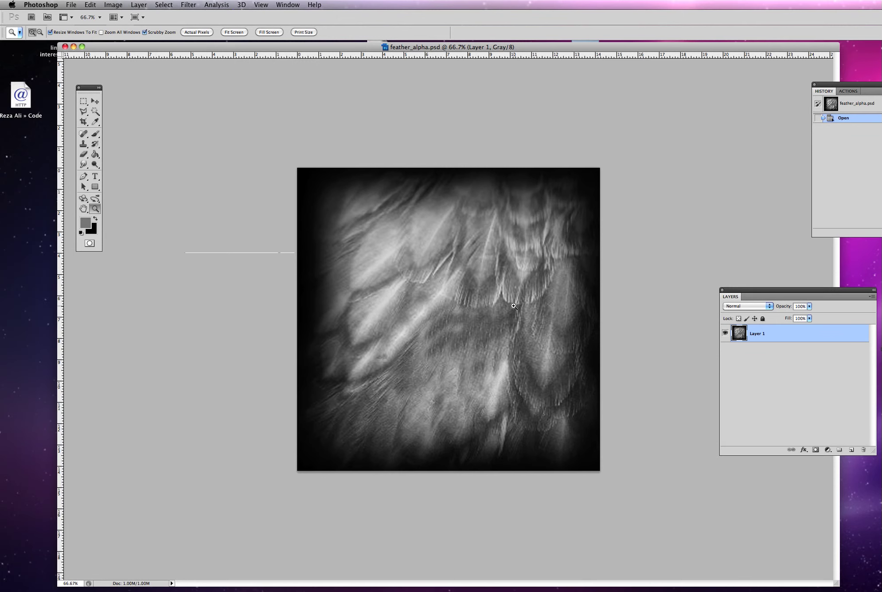
Select the Brush tool and adjust its brush tip settings
click(87, 144)
click(94, 134)
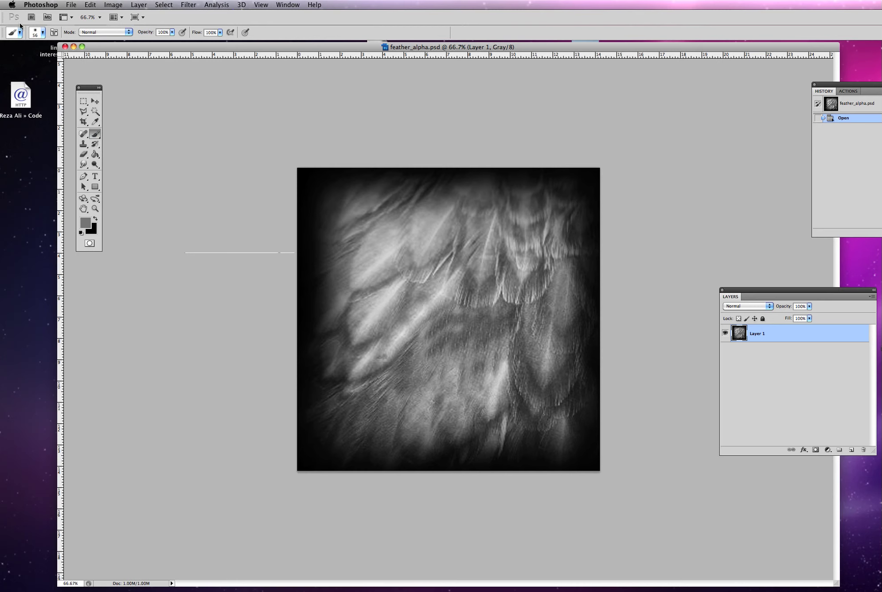
click(43, 32)
drag(44, 56, 86, 56)
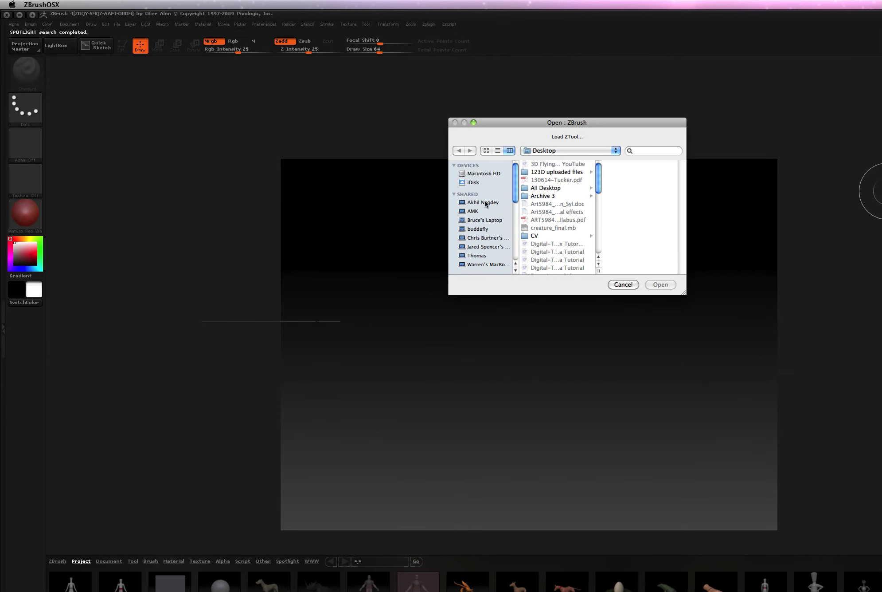
Switch to ZBrush and load the bird_final.ZTL tool from the zbrush files folder
click(546, 150)
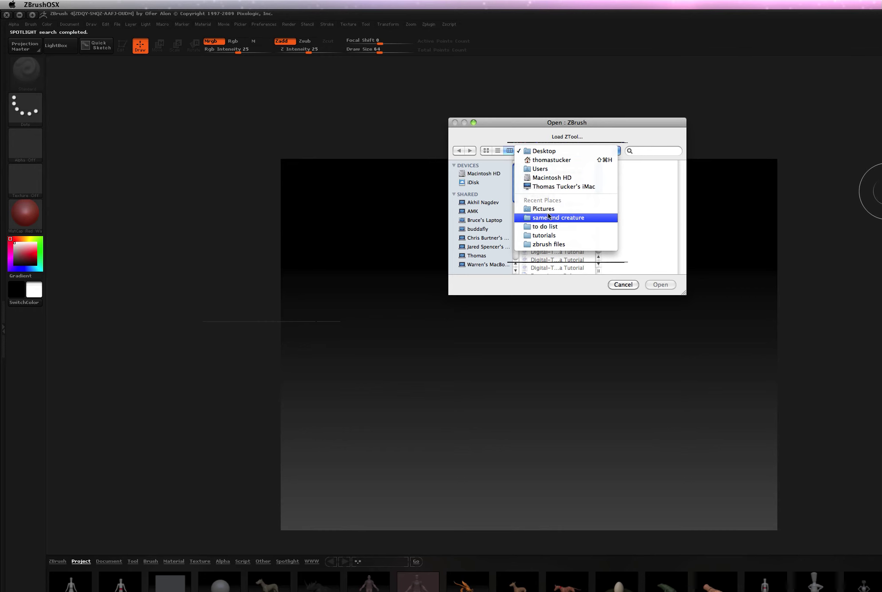
click(566, 244)
click(615, 180)
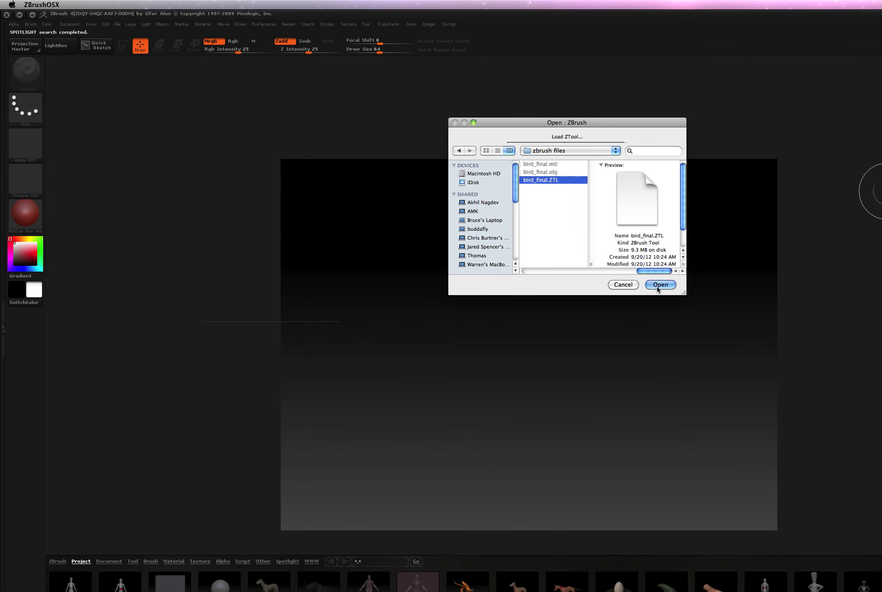
click(660, 285)
Draw the bird model onto the canvas and enter Edit mode, turning it to a three-quarter view
mouse_move(506, 343)
mouse_down()
mouse_move(572, 422)
mouse_move(549, 524)
mouse_move(496, 533)
mouse_up()
key(t)
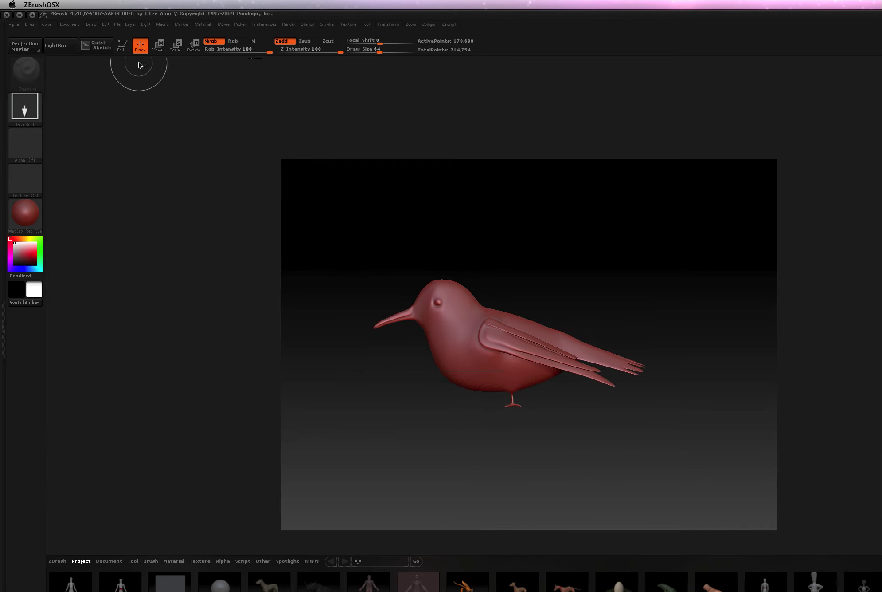
click(132, 49)
mouse_move(444, 234)
mouse_down()
mouse_move(474, 227)
mouse_move(479, 246)
mouse_move(461, 247)
mouse_up()
ctrl+right_drag(461, 247, 473, 246)
drag(473, 246, 544, 252)
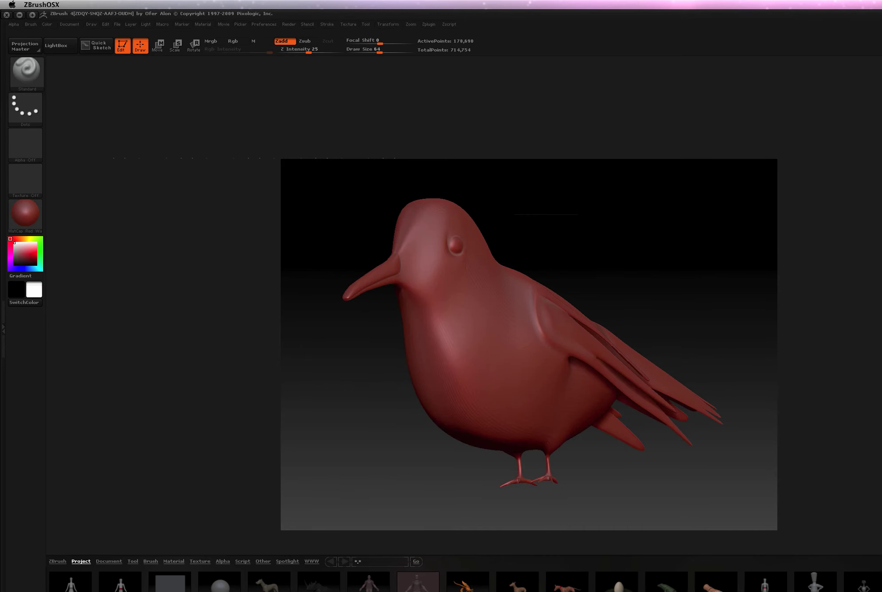
Subdivide the bird mesh two levels so it can hold fine feather detail
key(shift+d)
key(ctrl+d)
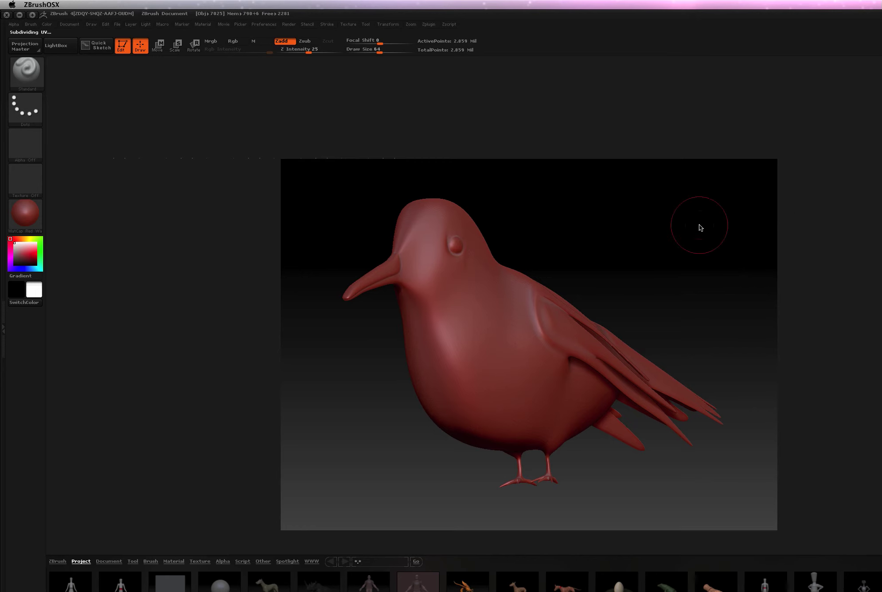
mouse_move(583, 246)
alt+mouse_down()
mouse_move(603, 252)
mouse_move(558, 246)
mouse_move(632, 235)
mouse_move(596, 236)
alt+mouse_up()
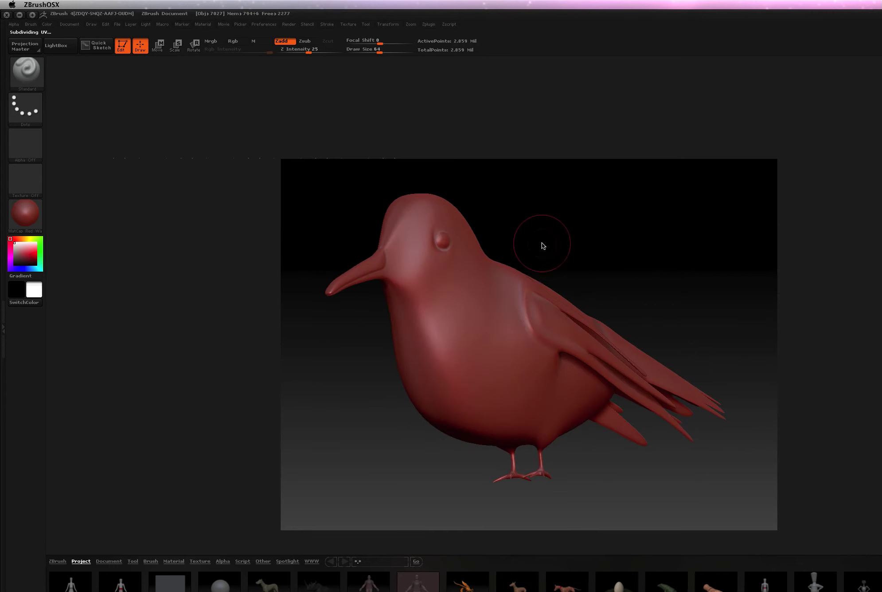
Import feather_alpha.psd from the Desktop as the current brush alpha
click(28, 144)
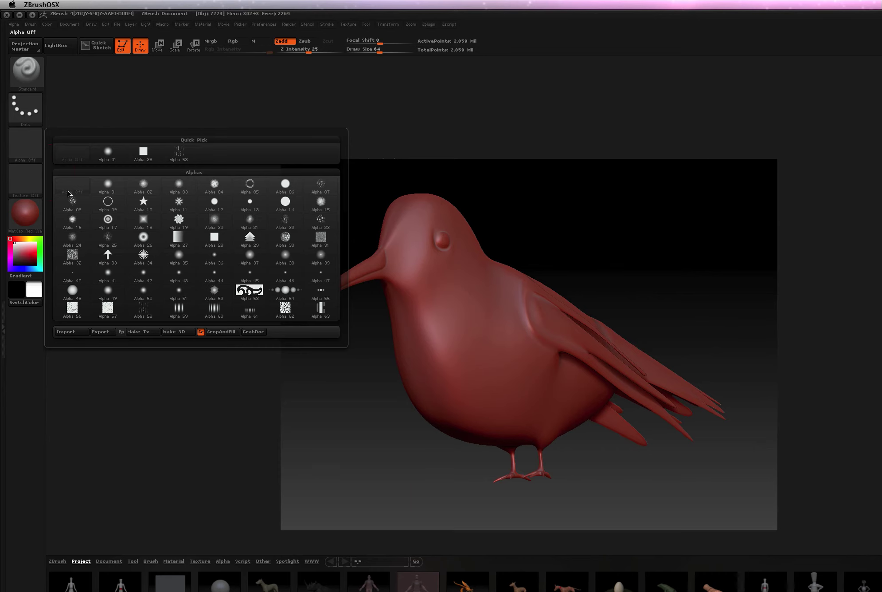
click(80, 332)
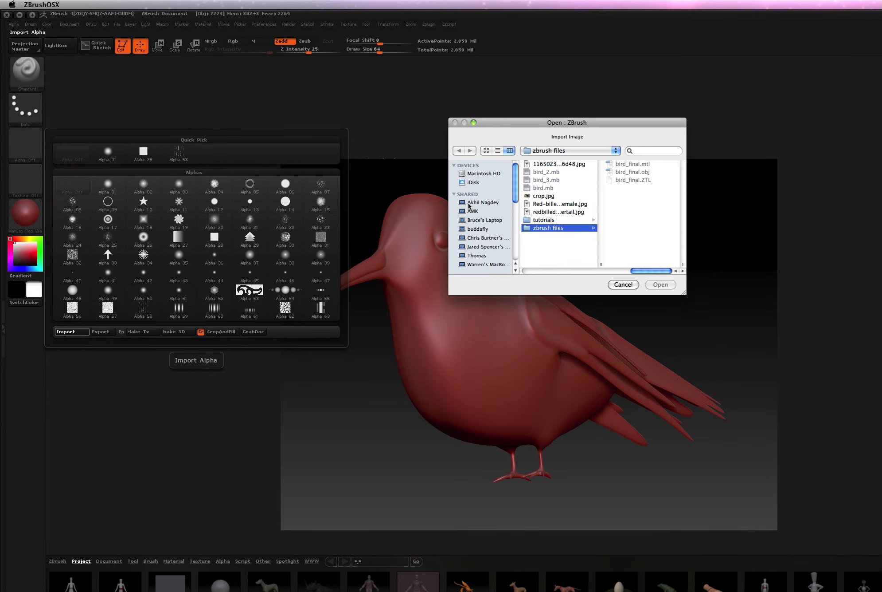
scroll(501, 208, down, 5)
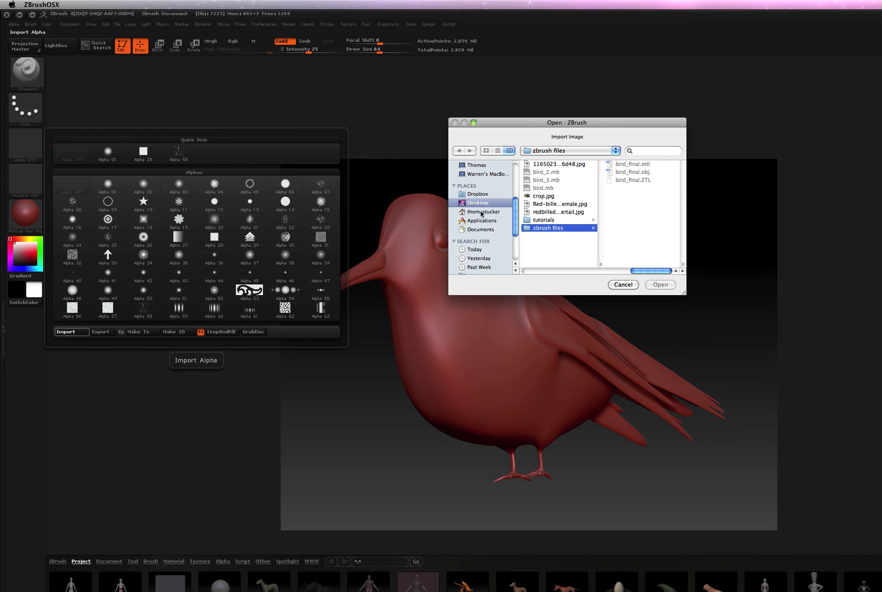
click(479, 205)
scroll(536, 217, down, 5)
click(545, 224)
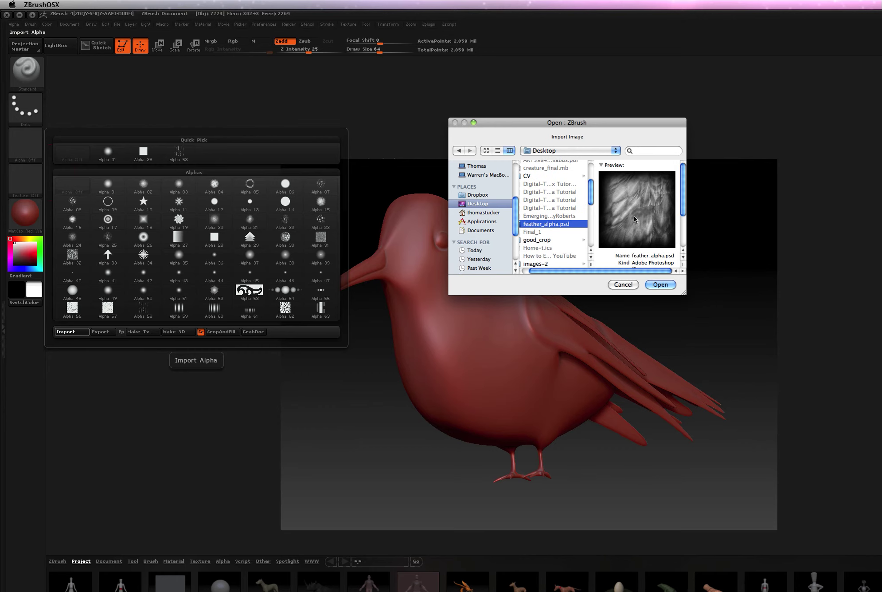
click(665, 284)
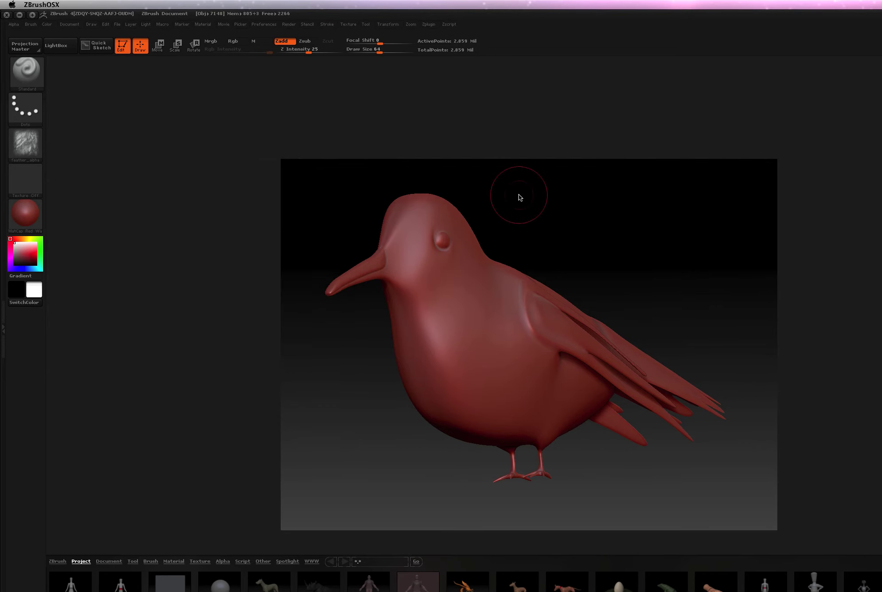
Set the Standard brush's stroke type to DragRect
mouse_move(28, 107)
mouse_move(34, 85)
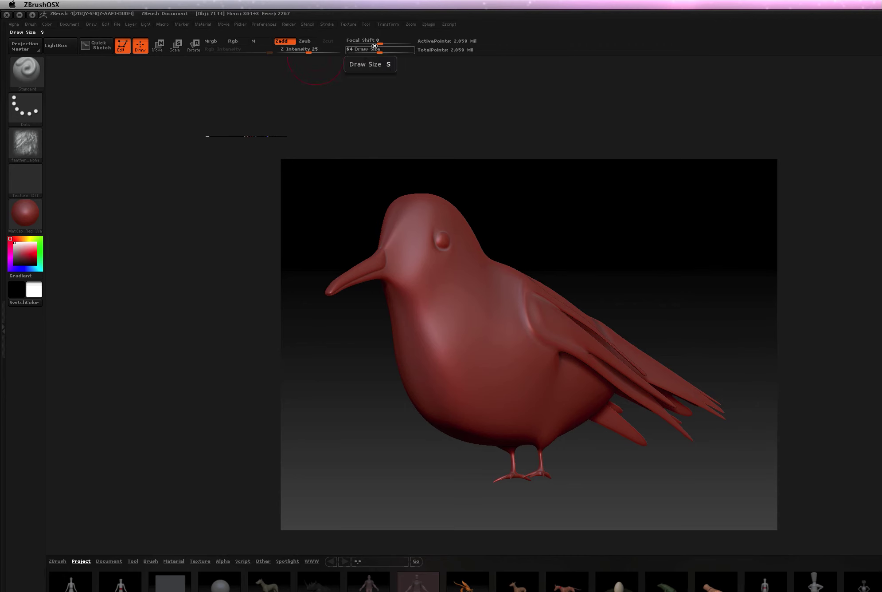
click(23, 108)
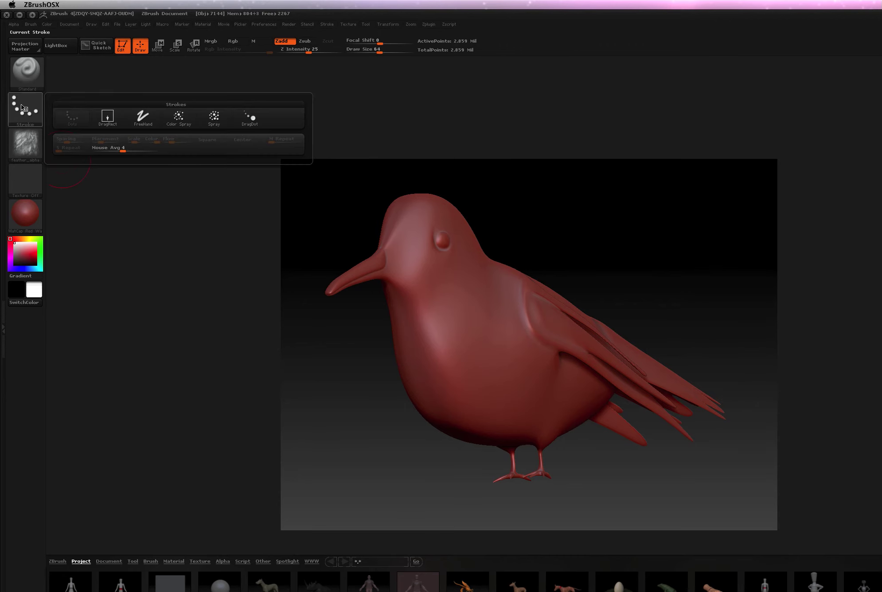
click(108, 117)
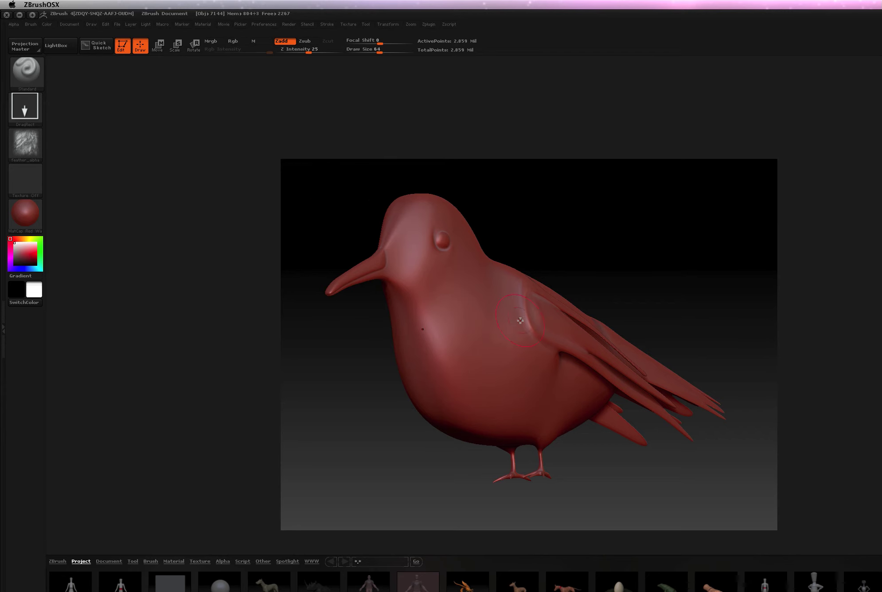
Try a feather-alpha stamp on the bird's upper chest at Z Intensity 25 and undo it
mouse_move(543, 320)
ctrl+right_down()
mouse_move(529, 321)
mouse_move(554, 321)
mouse_move(542, 320)
ctrl+right_up()
mouse_move(567, 253)
mouse_down()
mouse_move(579, 249)
mouse_move(566, 249)
mouse_up()
drag(630, 287, 612, 285)
mouse_move(457, 322)
mouse_down()
mouse_move(489, 359)
mouse_move(516, 354)
mouse_move(525, 296)
mouse_move(473, 272)
mouse_move(443, 274)
mouse_move(410, 287)
mouse_move(410, 297)
mouse_up()
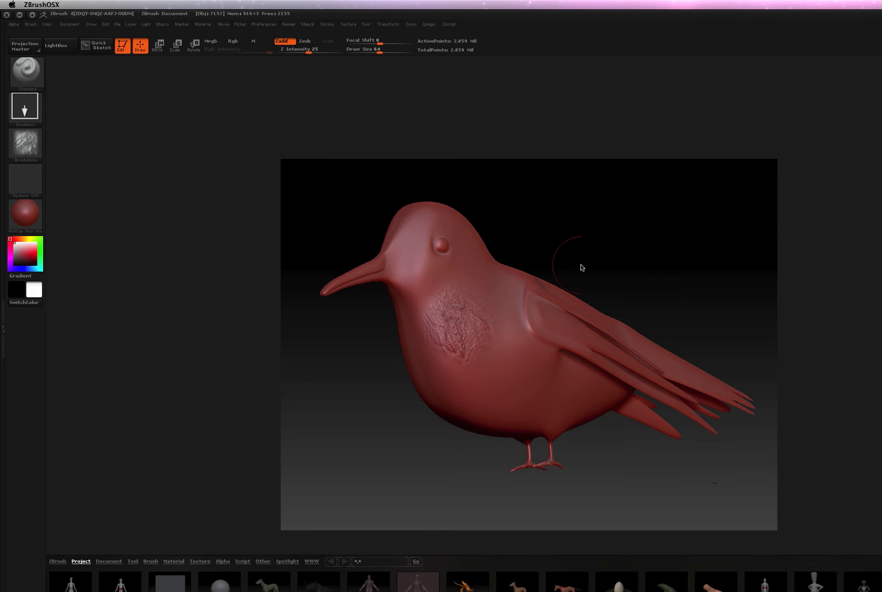
mouse_move(551, 237)
alt+right_down()
mouse_move(591, 247)
mouse_move(538, 258)
mouse_move(530, 250)
mouse_move(635, 249)
alt+right_up()
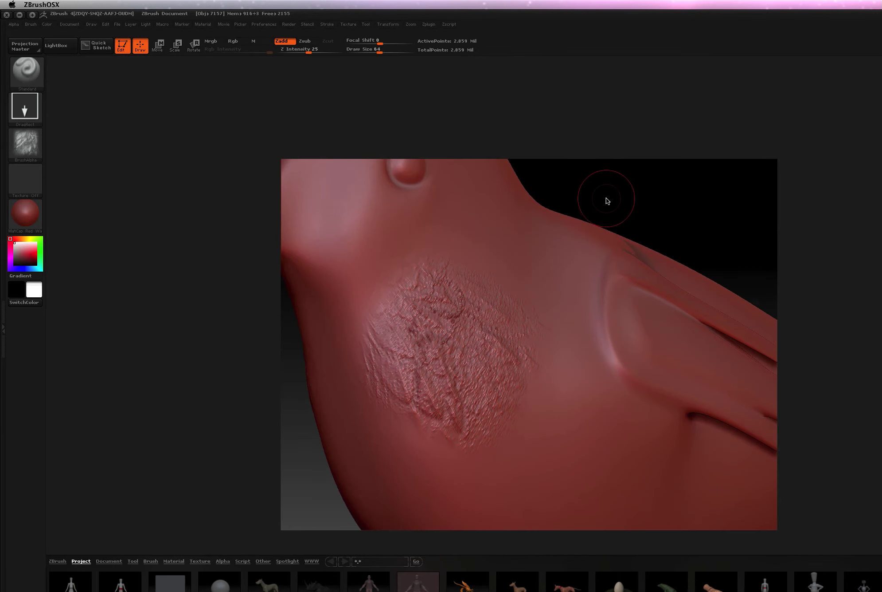
mouse_move(611, 201)
mouse_down()
mouse_move(636, 196)
mouse_move(622, 203)
mouse_up()
mouse_move(673, 187)
mouse_down()
mouse_move(536, 199)
mouse_move(560, 237)
mouse_move(579, 235)
mouse_move(511, 236)
mouse_up()
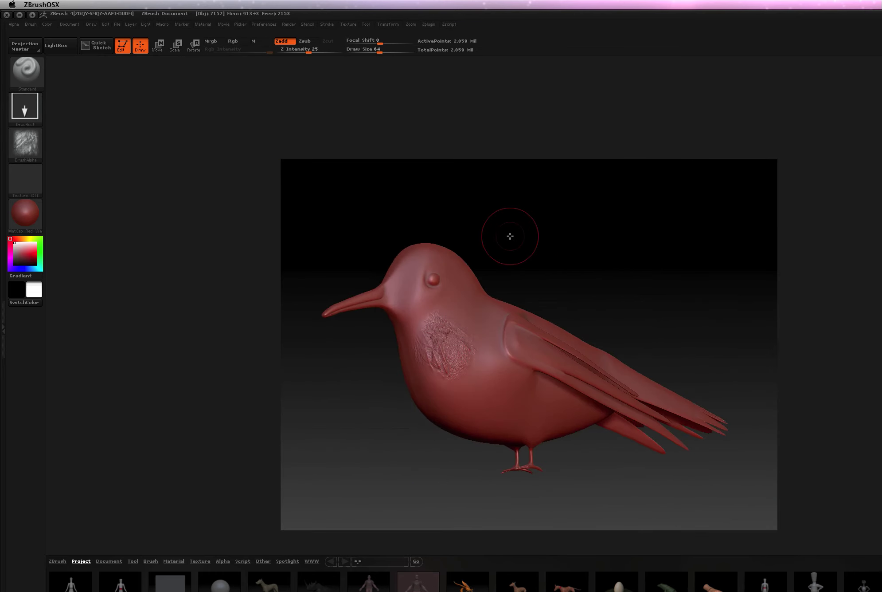
key(ctrl+z)
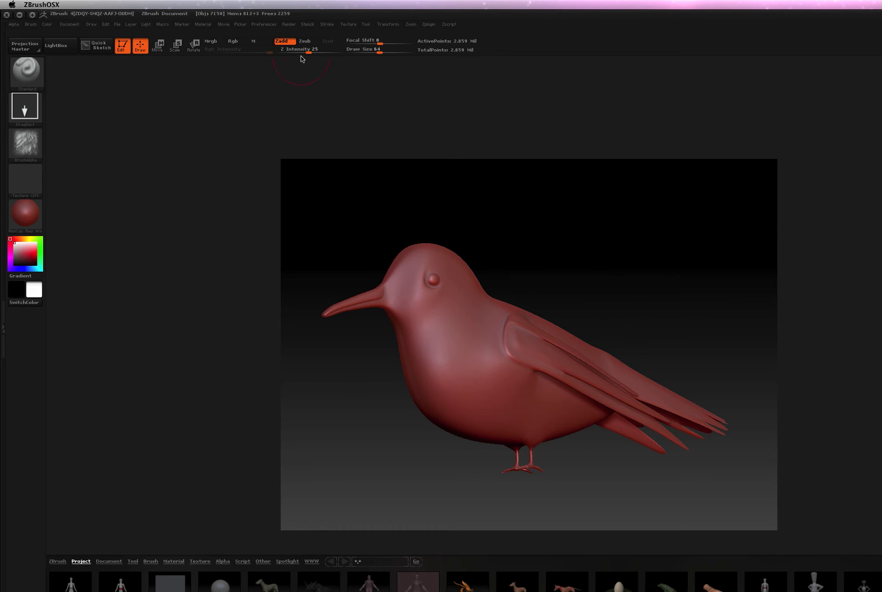
Set Z Intensity to 18 and stamp the feather alpha onto the bird's upper chest
drag(309, 53, 305, 53)
drag(460, 359, 398, 306)
mouse_move(516, 281)
alt+mouse_down()
mouse_move(547, 285)
mouse_move(497, 287)
alt+mouse_up()
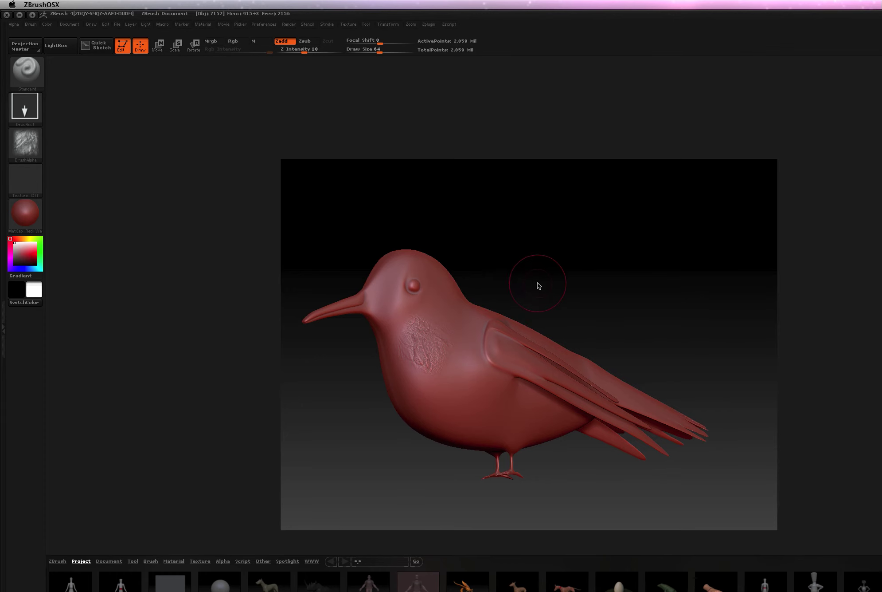
mouse_move(532, 280)
mouse_down()
mouse_move(560, 278)
mouse_move(524, 352)
mouse_move(601, 282)
mouse_move(548, 303)
mouse_up()
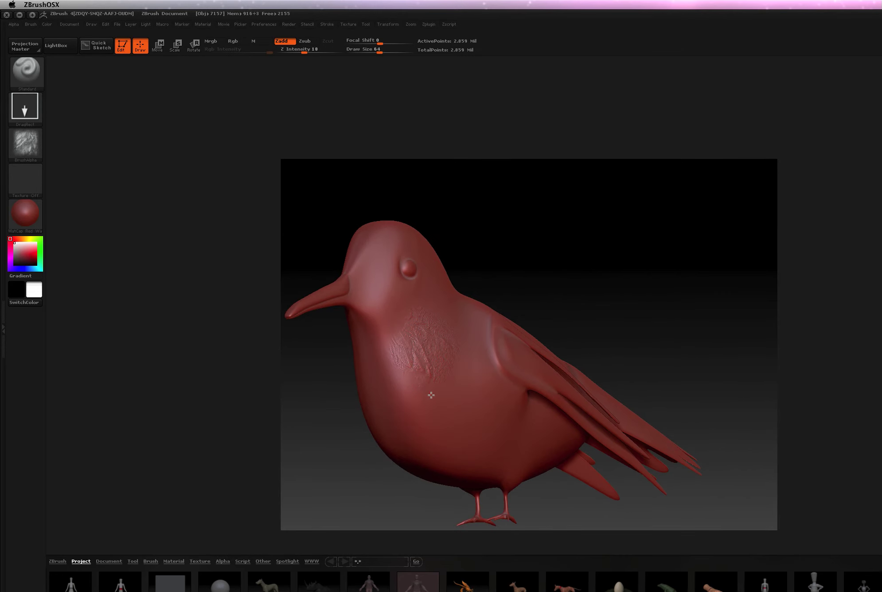
Add overlapping feather stamps down the bird's breast and across its side toward the wing
mouse_move(431, 396)
mouse_down()
mouse_move(458, 426)
mouse_move(412, 382)
mouse_move(380, 410)
mouse_move(374, 355)
mouse_move(387, 354)
mouse_up()
mouse_move(439, 440)
mouse_down()
mouse_move(410, 399)
mouse_move(402, 417)
mouse_move(367, 336)
mouse_move(374, 377)
mouse_move(390, 383)
mouse_up()
drag(576, 271, 561, 269)
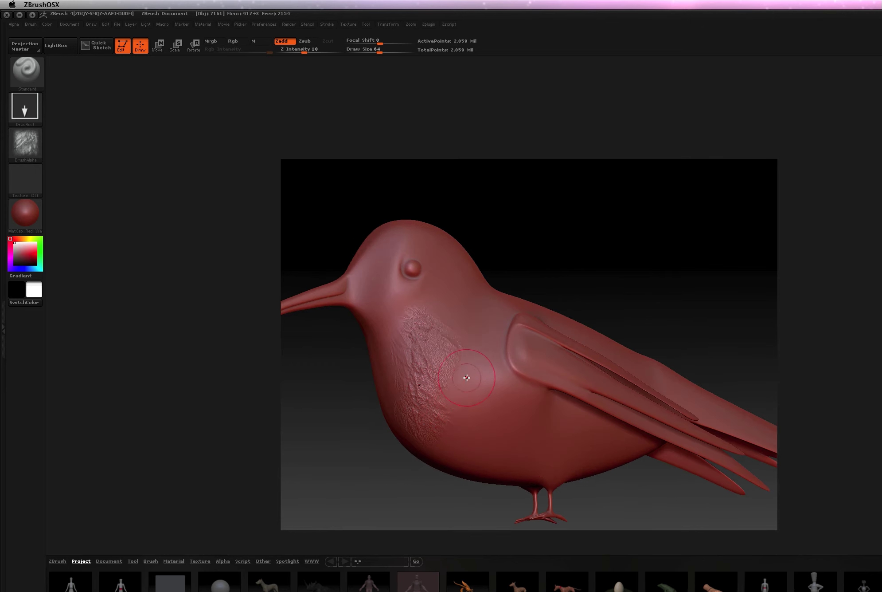
mouse_move(479, 383)
mouse_down()
mouse_move(479, 391)
mouse_move(488, 381)
mouse_move(433, 360)
mouse_move(423, 367)
mouse_up()
drag(646, 246, 656, 242)
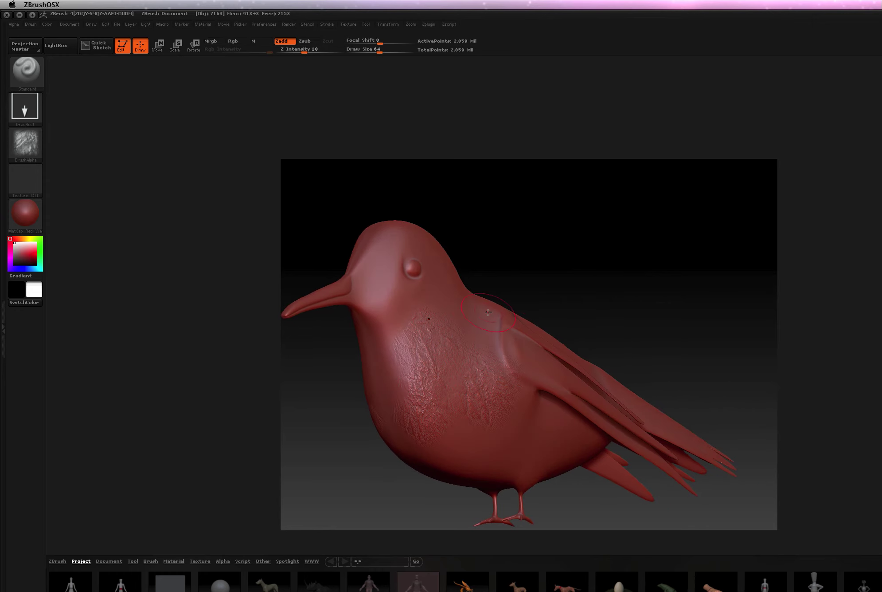
drag(565, 264, 534, 280)
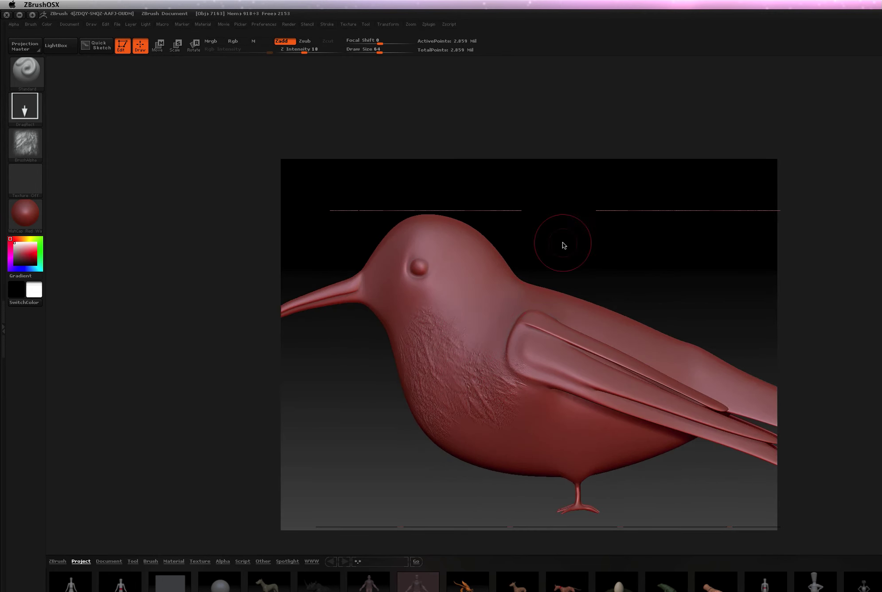
drag(566, 246, 575, 250)
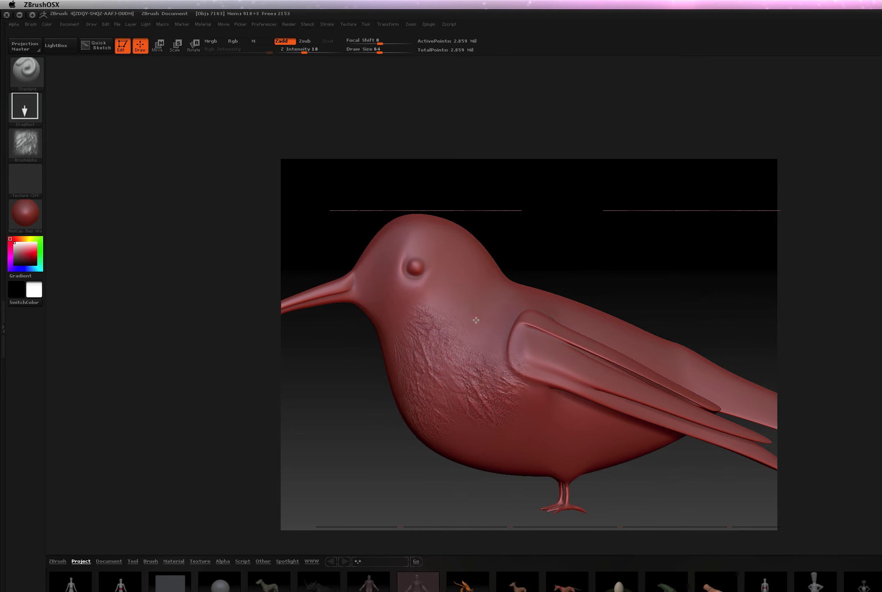
Stamp the feather alpha on the side of the bird's neck and over the area just ahead of the wing
mouse_move(454, 329)
mouse_down()
mouse_move(414, 321)
mouse_move(402, 289)
mouse_move(413, 304)
mouse_move(463, 324)
mouse_move(417, 309)
mouse_up()
drag(567, 242, 577, 244)
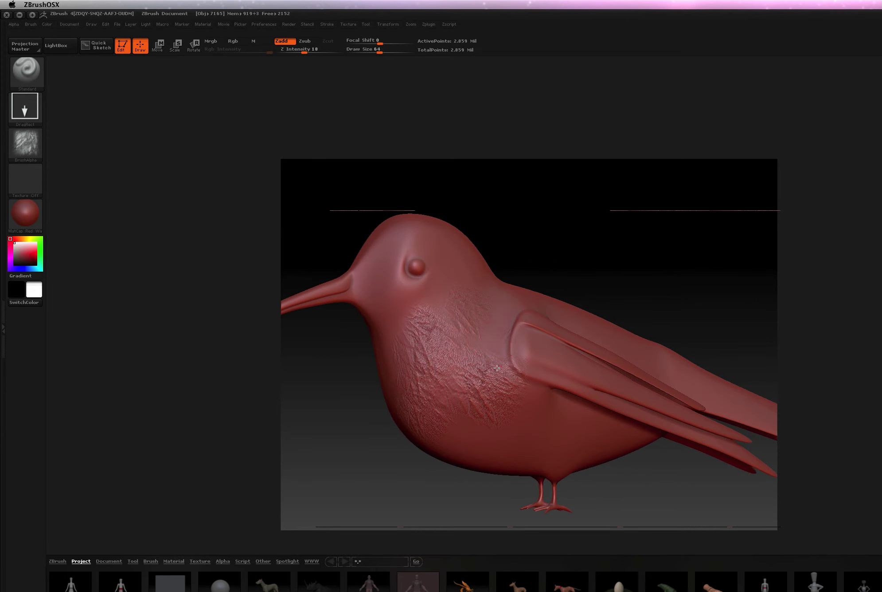
mouse_move(487, 365)
mouse_down()
mouse_move(516, 357)
mouse_move(443, 349)
mouse_up()
mouse_move(605, 239)
mouse_down()
mouse_move(620, 232)
mouse_move(603, 225)
mouse_up()
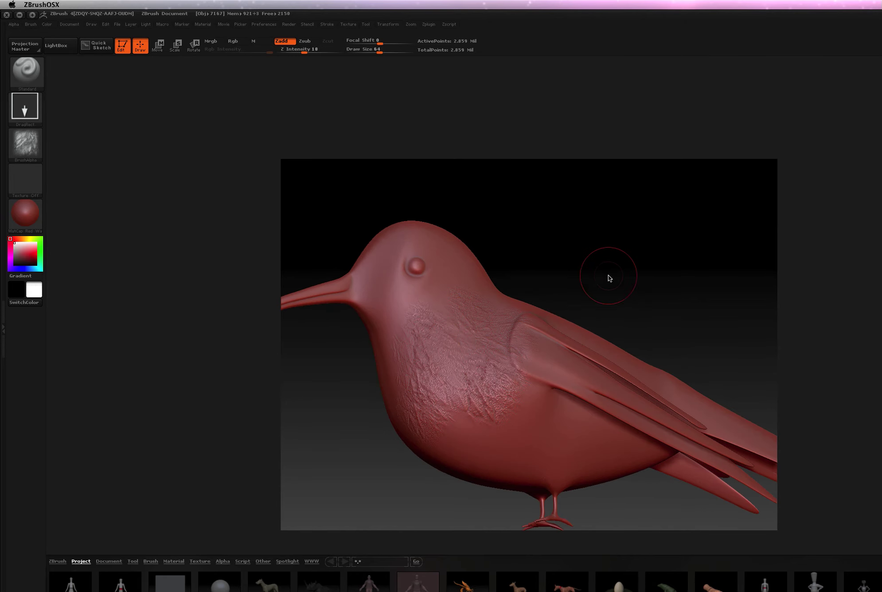
alt+drag(609, 278, 625, 187)
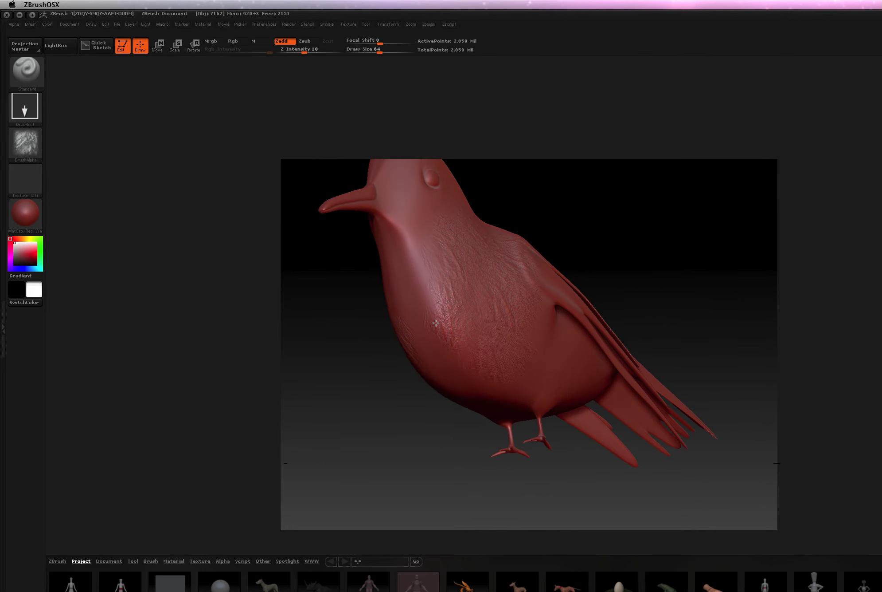
Stamp the feather alpha on the bird's lower side, over the bare patch just ahead of the leg
drag(609, 213, 589, 231)
mouse_move(599, 324)
mouse_down()
mouse_move(568, 328)
mouse_move(572, 366)
mouse_move(547, 350)
mouse_move(477, 337)
mouse_move(510, 324)
mouse_up()
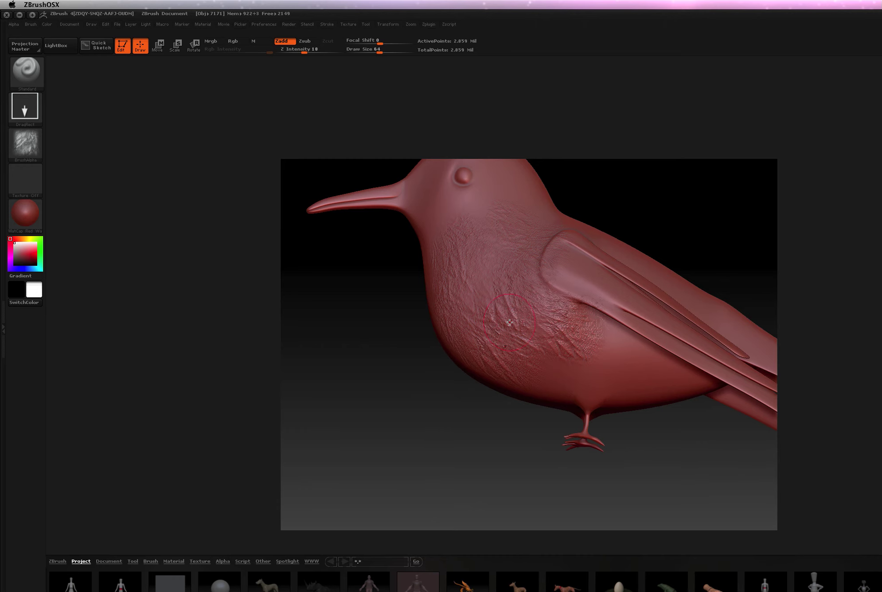
drag(368, 266, 371, 276)
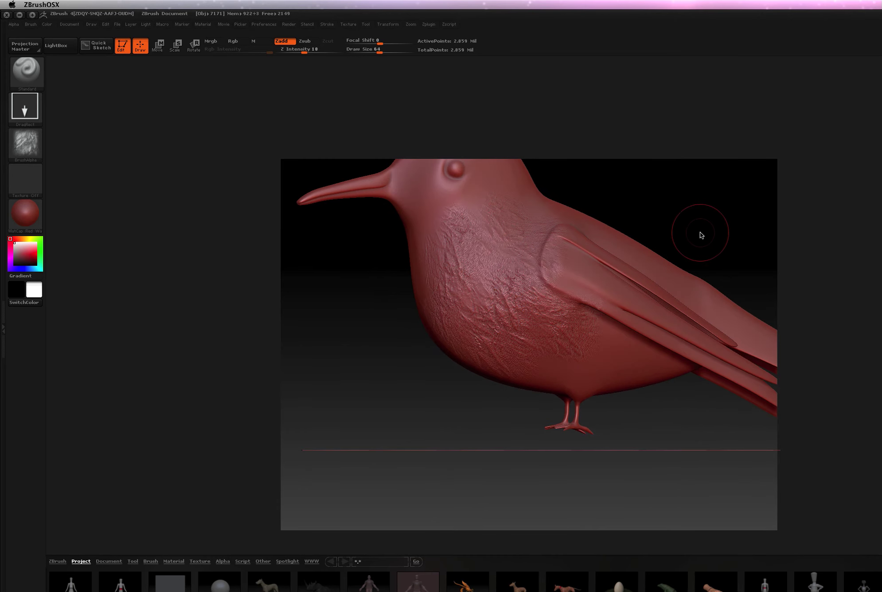
alt+drag(699, 219, 589, 174)
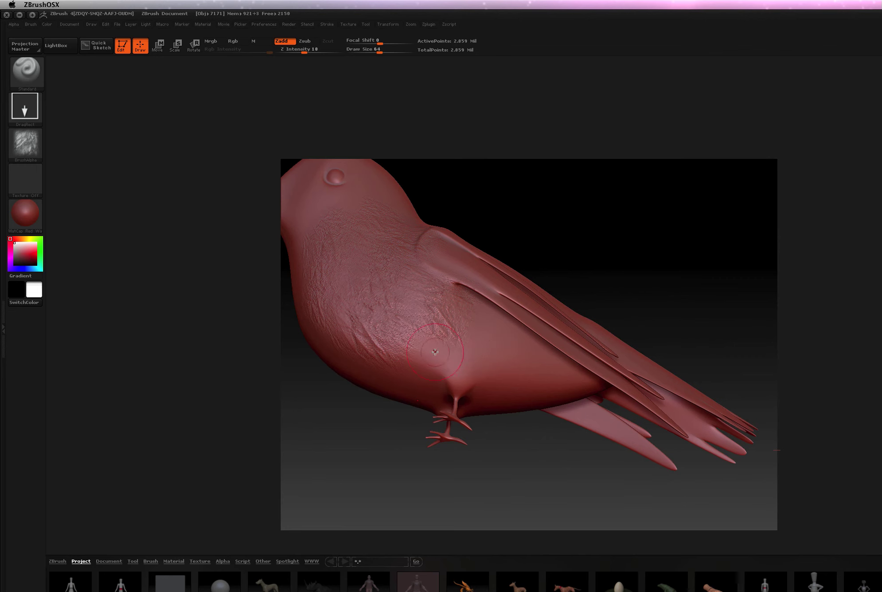
mouse_move(438, 354)
mouse_down()
mouse_move(478, 355)
mouse_move(430, 398)
mouse_move(390, 376)
mouse_move(380, 354)
mouse_move(396, 363)
mouse_up()
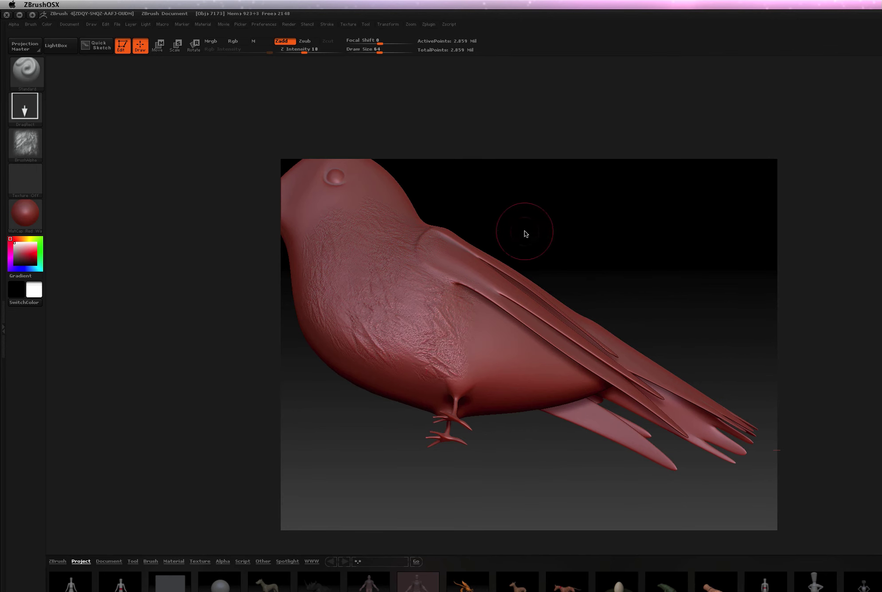
Stamp the feather alpha down the front center of the bird's breast to link the textured sides
mouse_move(503, 218)
alt+mouse_down()
mouse_move(506, 246)
mouse_move(568, 232)
mouse_move(555, 246)
mouse_move(571, 272)
mouse_move(563, 267)
alt+mouse_up()
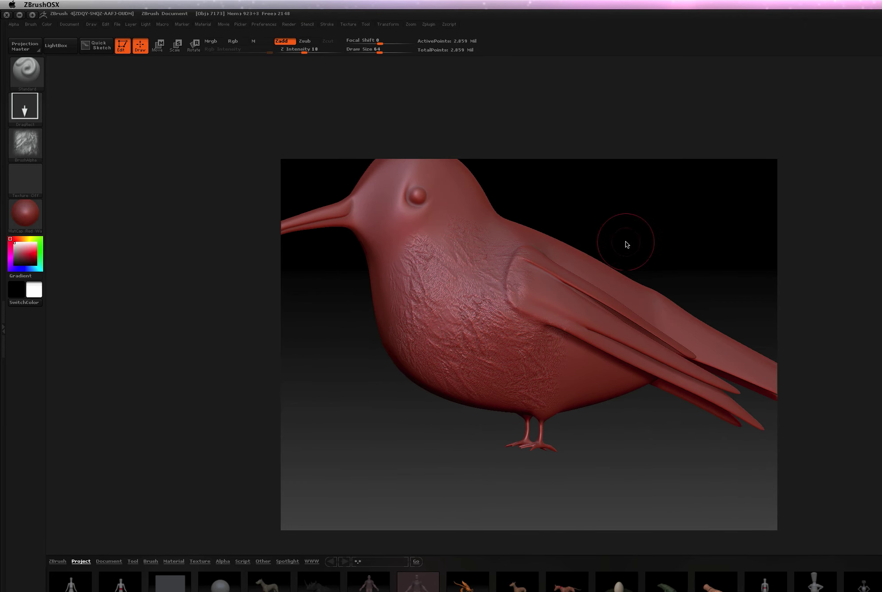
alt+drag(636, 240, 576, 240)
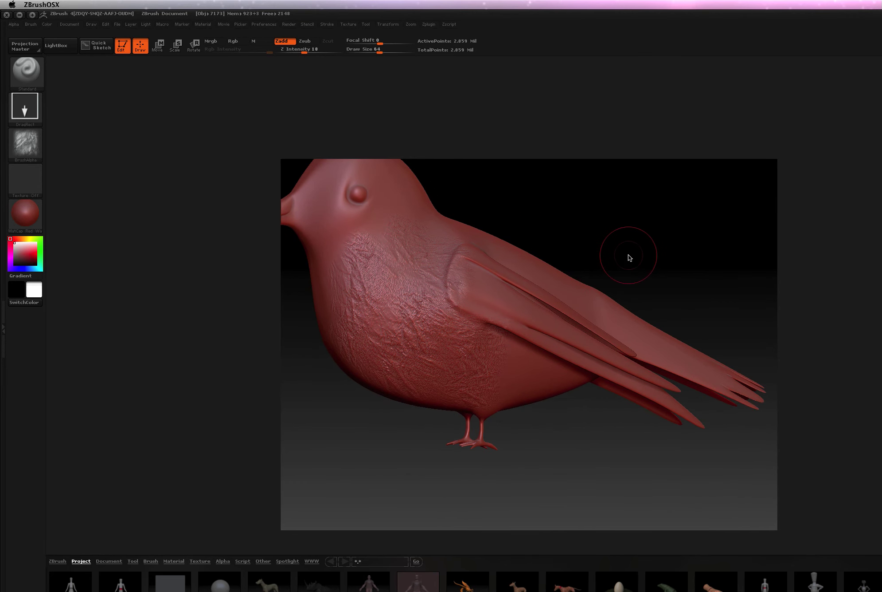
ctrl+right_drag(626, 254, 528, 247)
mouse_move(528, 247)
mouse_down()
mouse_move(560, 263)
mouse_move(530, 261)
mouse_move(603, 271)
mouse_up()
alt+drag(566, 224, 642, 303)
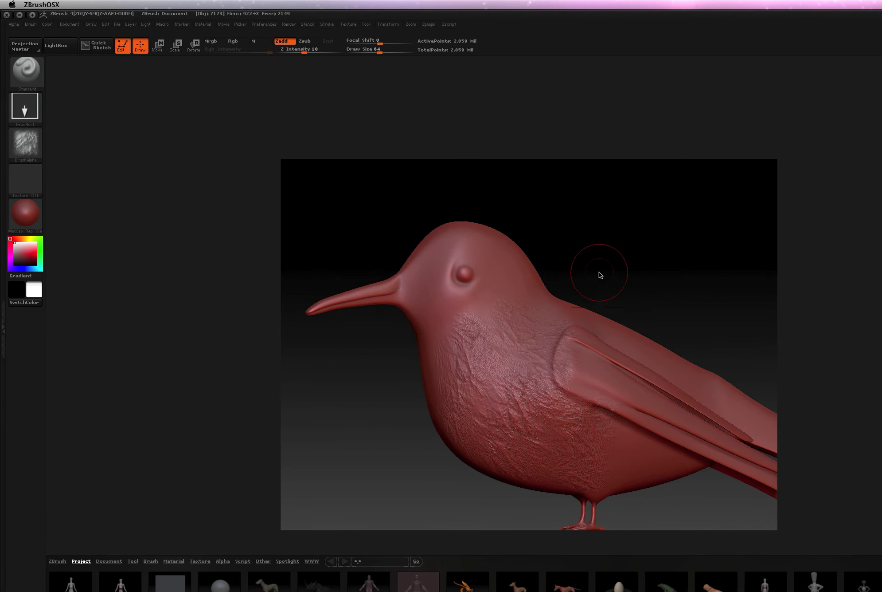
drag(592, 264, 636, 268)
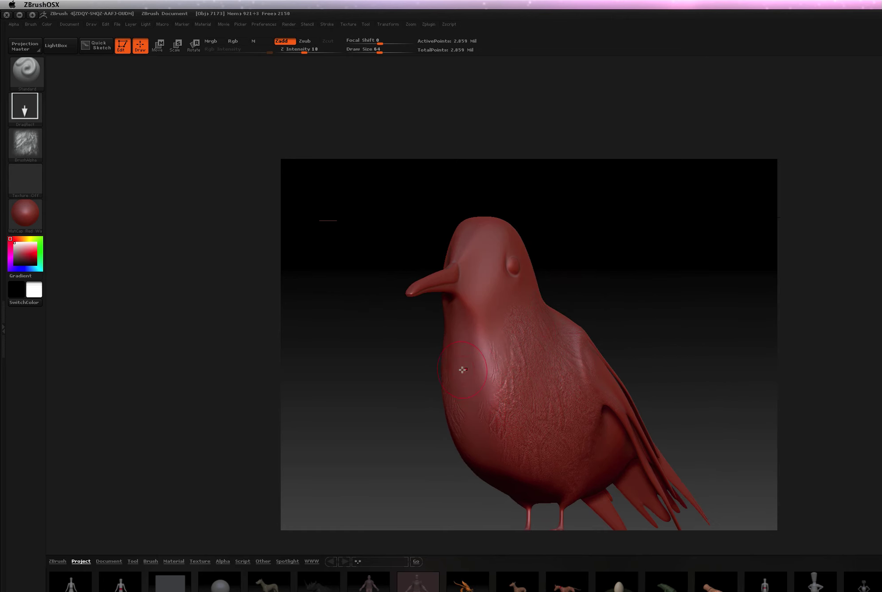
mouse_move(487, 372)
mouse_down()
mouse_move(463, 388)
mouse_move(429, 360)
mouse_move(457, 345)
mouse_up()
shift+drag(606, 307, 634, 297)
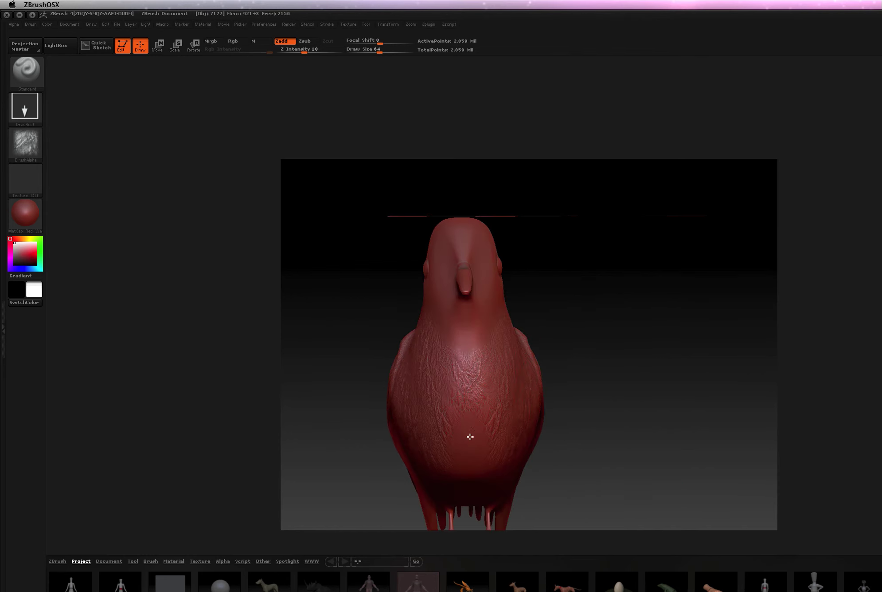
mouse_move(469, 454)
mouse_down()
mouse_move(419, 436)
mouse_move(431, 391)
mouse_move(456, 389)
mouse_up()
Cover the remaining smooth areas of the breast and underside down to the legs with overlapping feather stamps
mouse_move(573, 357)
mouse_down()
mouse_move(602, 297)
mouse_move(629, 300)
mouse_up()
mouse_move(476, 314)
mouse_down()
mouse_move(457, 271)
mouse_move(493, 265)
mouse_move(459, 272)
mouse_up()
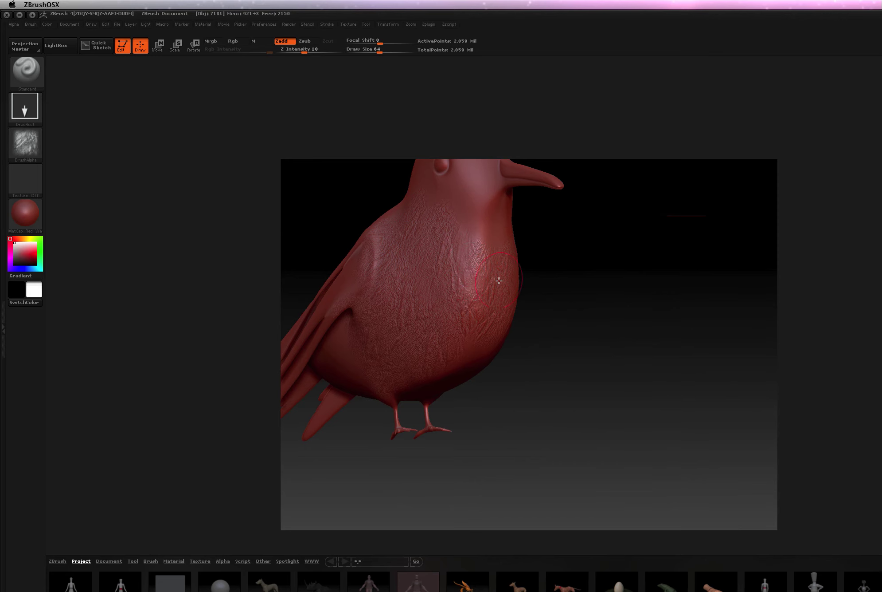
drag(562, 358, 514, 367)
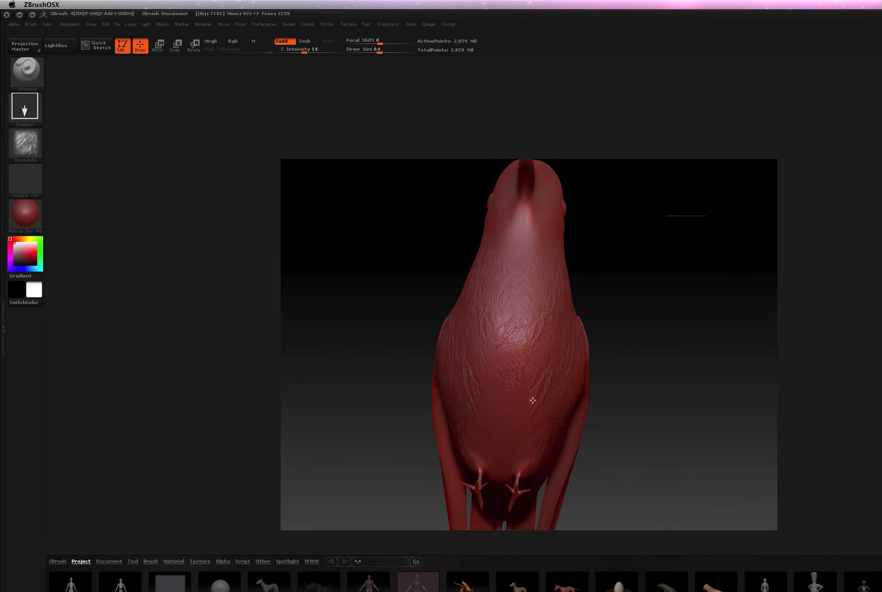
mouse_move(532, 403)
mouse_down()
mouse_move(503, 375)
mouse_move(486, 330)
mouse_move(502, 344)
mouse_up()
drag(613, 332, 627, 332)
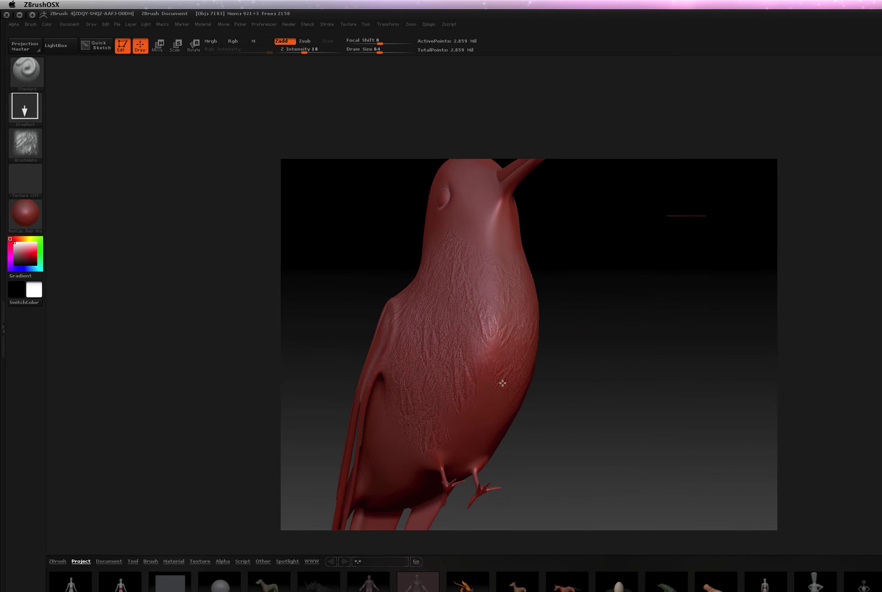
drag(503, 389, 479, 326)
mouse_move(596, 379)
mouse_down()
mouse_move(549, 386)
mouse_move(579, 306)
mouse_move(577, 315)
mouse_up()
drag(514, 377, 487, 316)
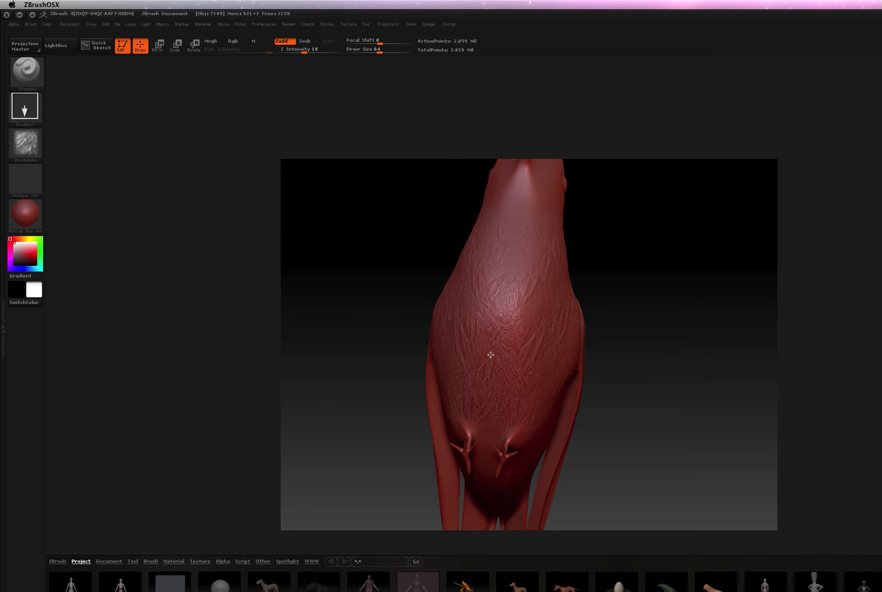
Examine the feathering on the whole bird, stepping two subdivision levels down and back up to compare
mouse_move(665, 267)
mouse_down()
mouse_move(461, 280)
mouse_move(416, 235)
mouse_move(436, 187)
mouse_move(419, 186)
mouse_up()
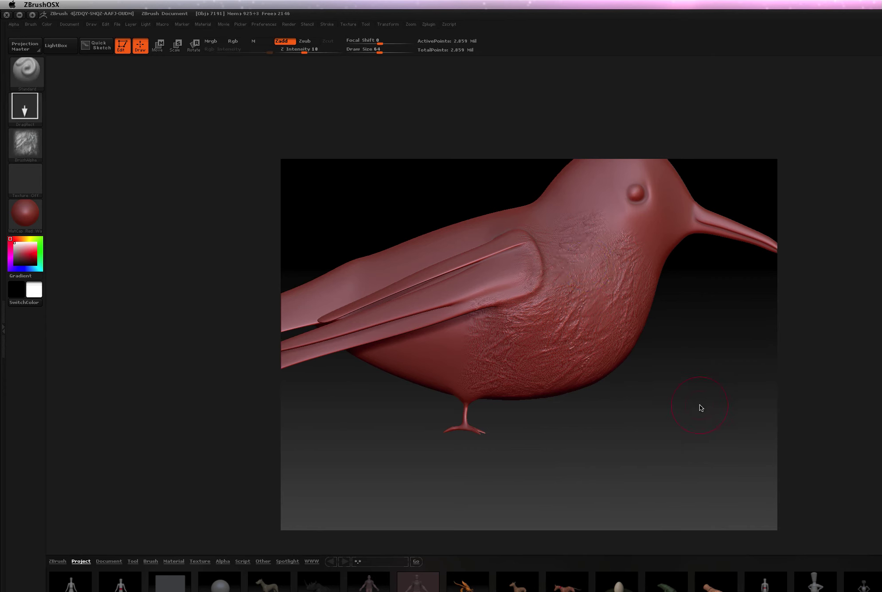
drag(696, 409, 621, 413)
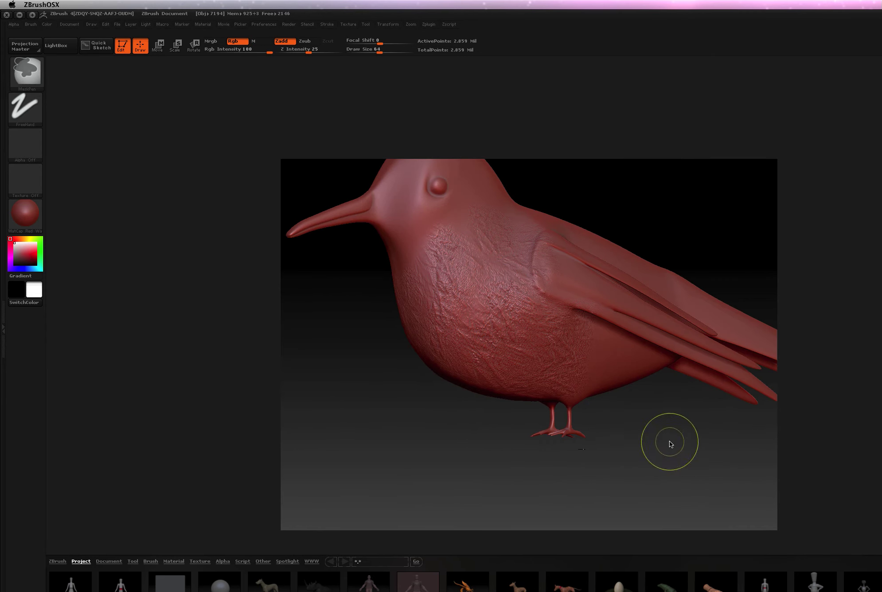
ctrl+right_drag(647, 437, 554, 425)
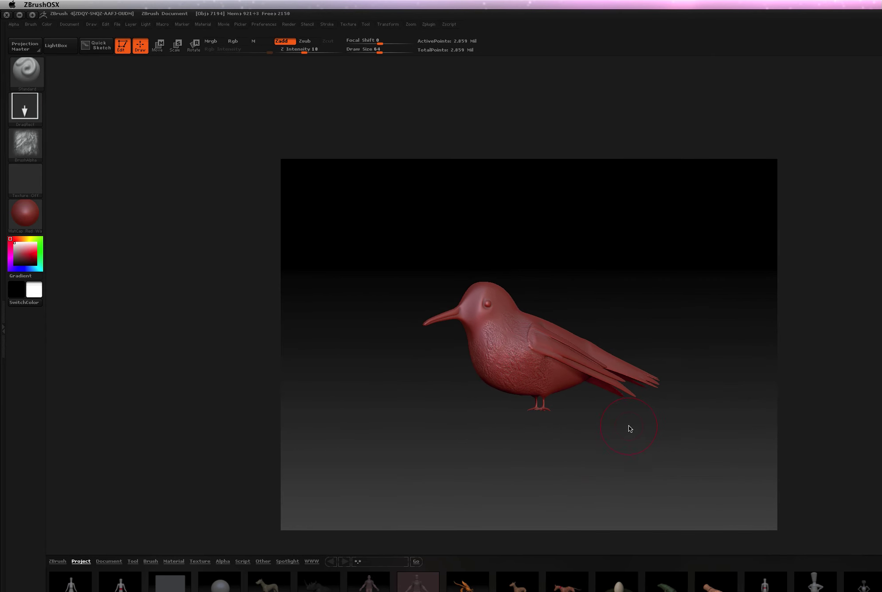
key(shift+d)
key(shift+d)
alt+right_drag(485, 457, 582, 472)
mouse_move(581, 470)
mouse_down()
mouse_move(630, 469)
mouse_move(613, 470)
mouse_up()
key(d)
key(d)
drag(640, 449, 674, 457)
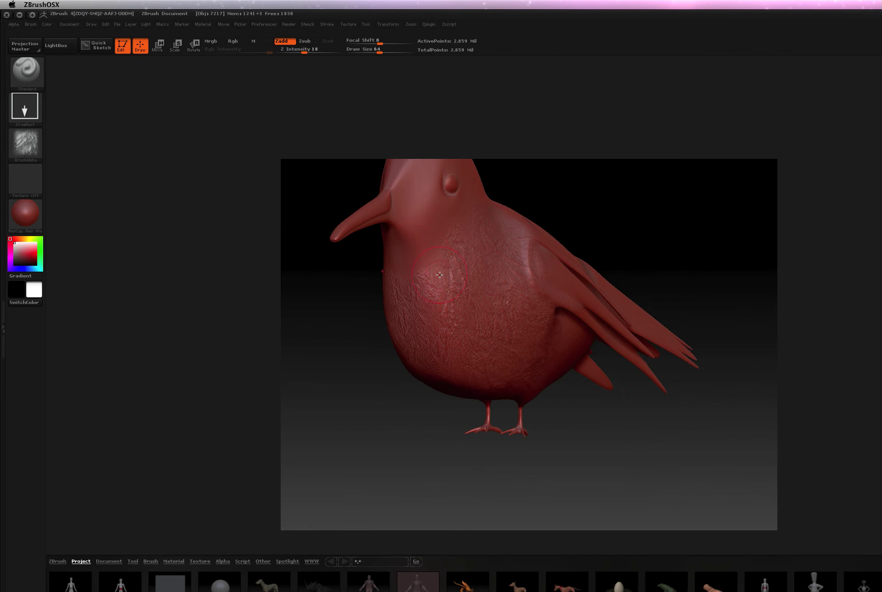
Set Z Intensity to 9 and stamp fainter feathers over the bird's upper breast and throat
drag(303, 52, 299, 53)
alt+drag(629, 202, 661, 269)
drag(601, 262, 625, 248)
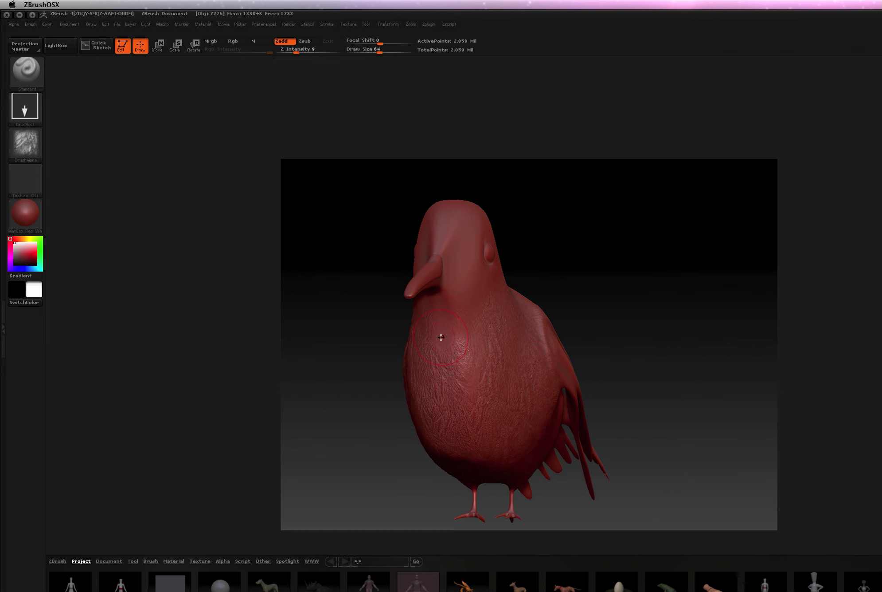
drag(546, 306, 526, 318)
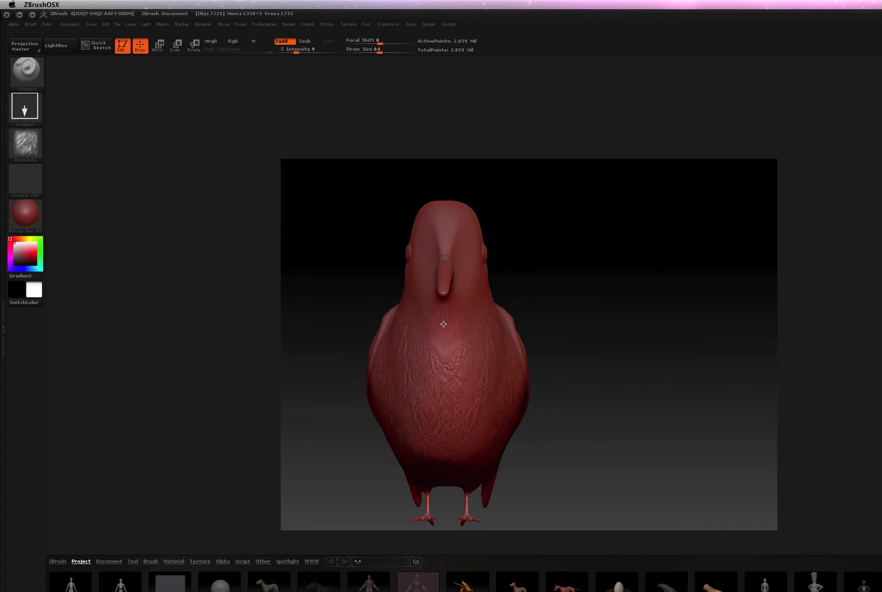
drag(562, 327, 511, 314)
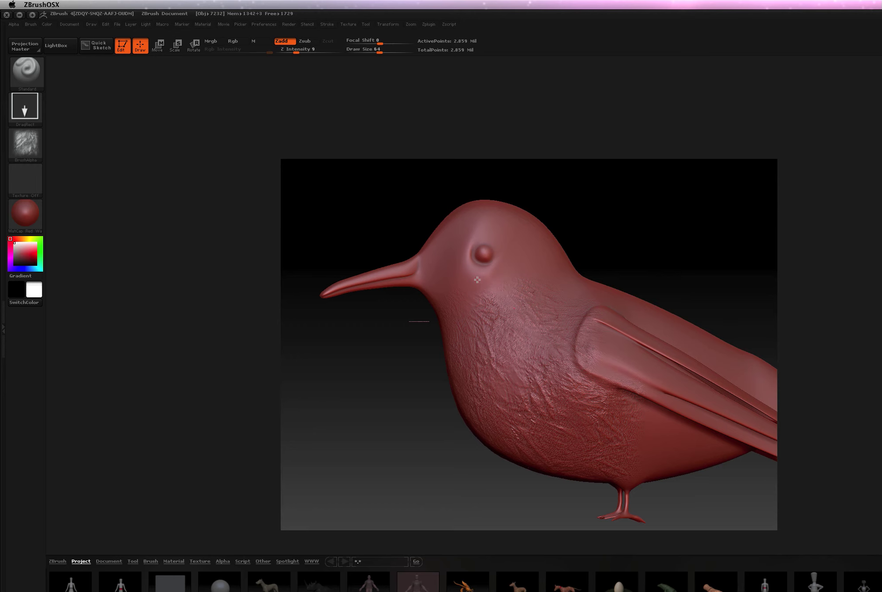
Extend the faint feather stamps across the side of the neck toward the shoulder above the wing
drag(644, 229, 620, 234)
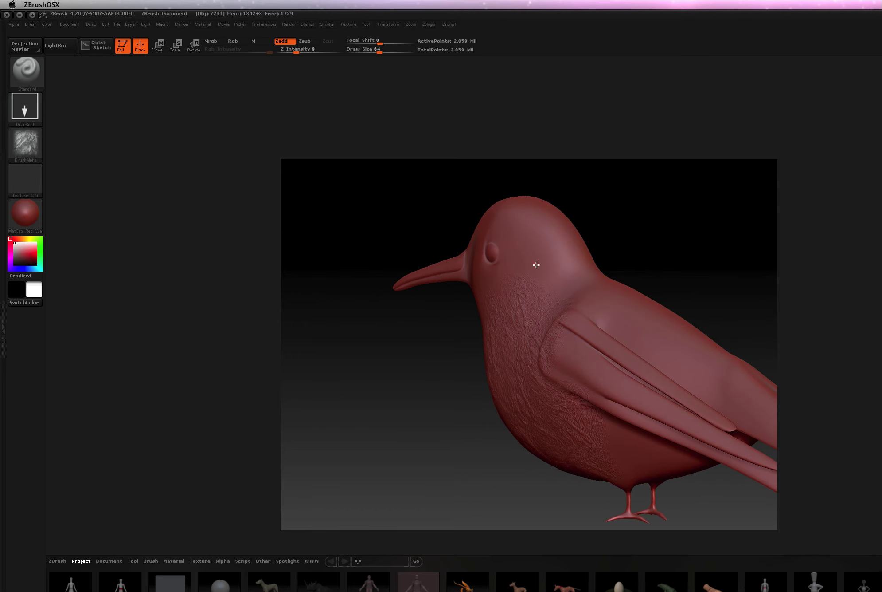
drag(616, 246, 575, 293)
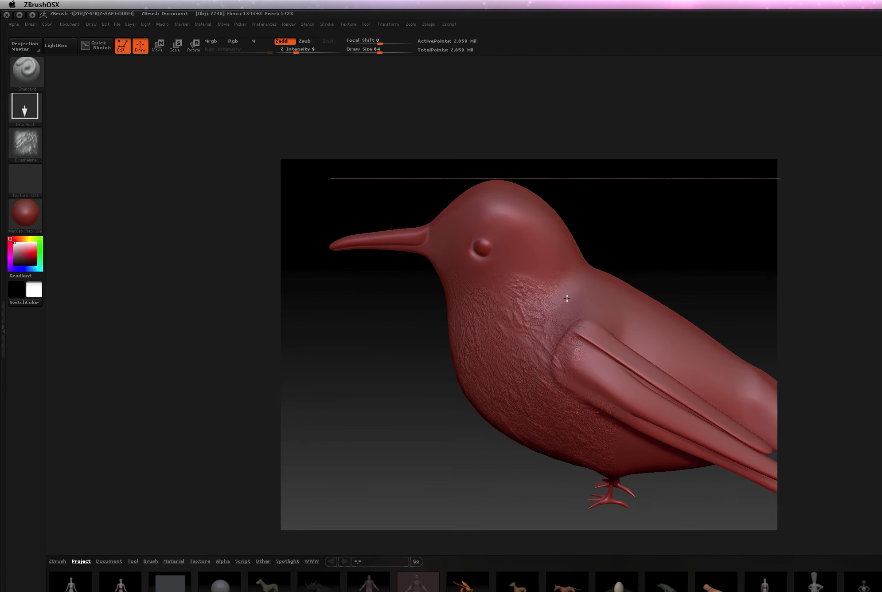
drag(657, 226, 581, 246)
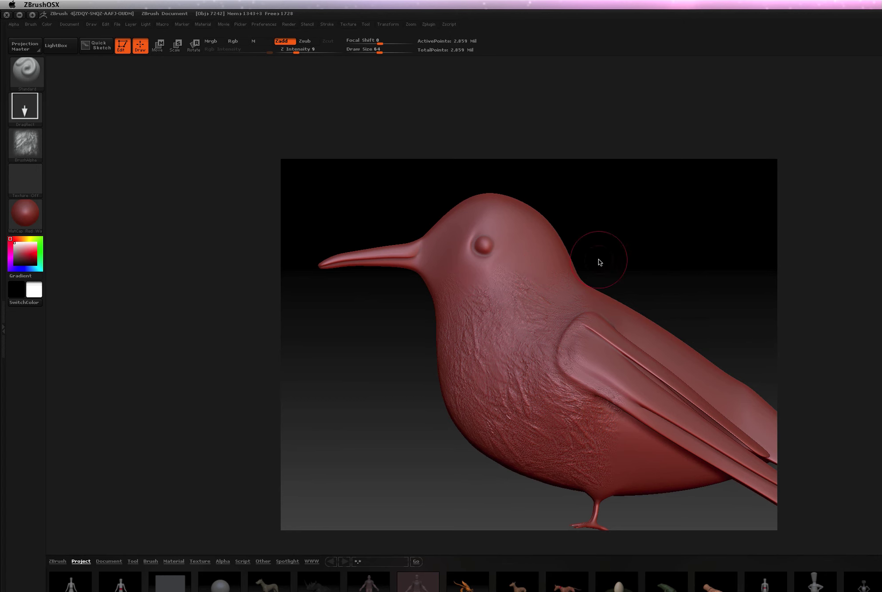
Change the Standard brush's stroke to FreeHand and turn its alpha off
click(25, 105)
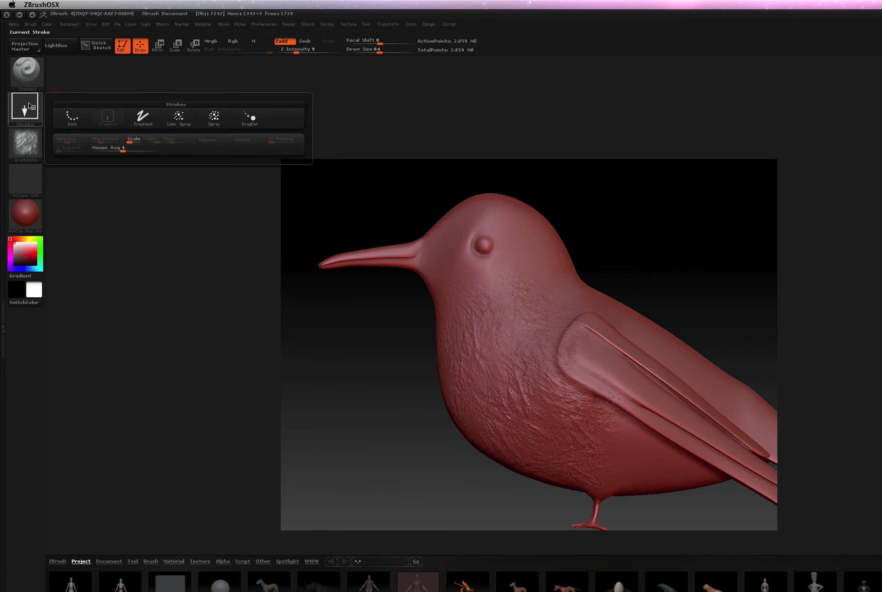
click(143, 116)
click(25, 141)
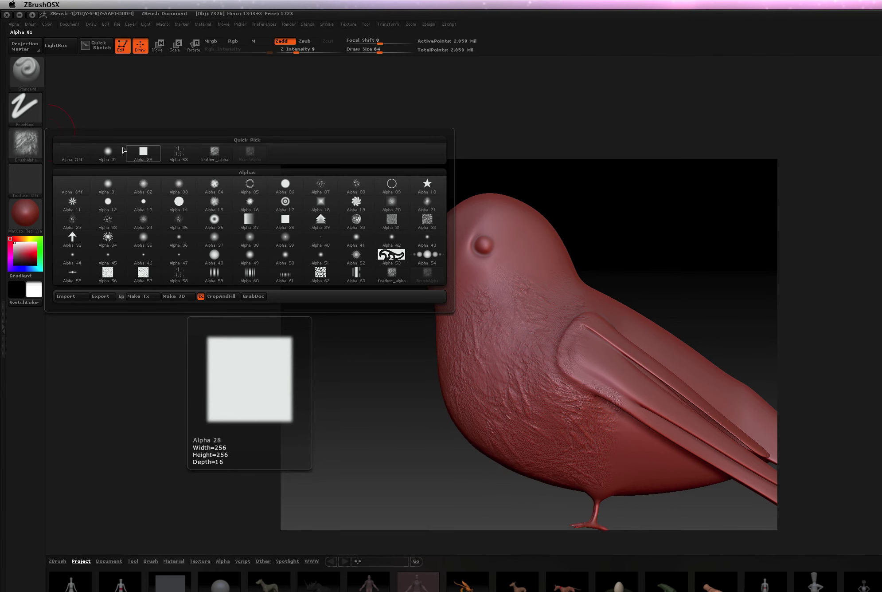
click(68, 153)
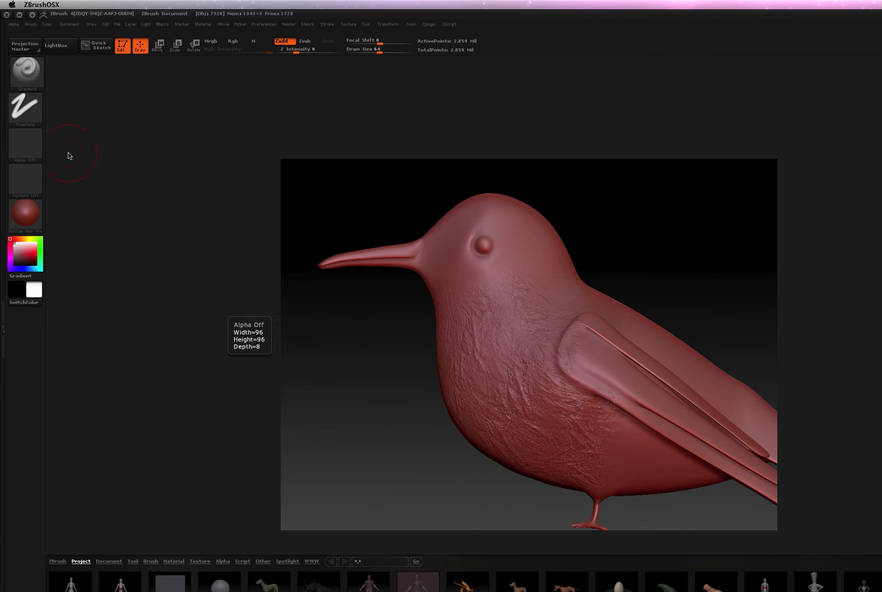
click(29, 69)
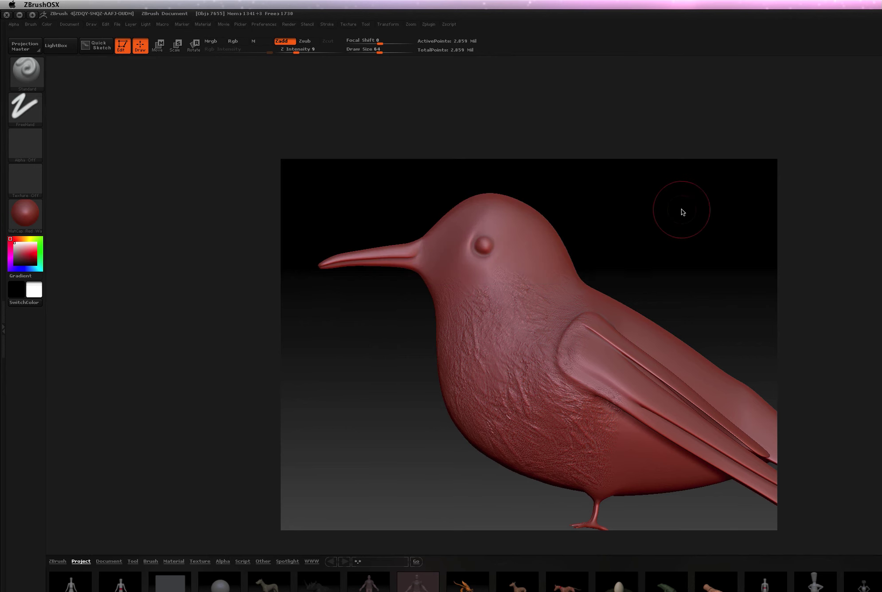
Smooth the edges of the feather texture along the neck and beside the wing so they fade into the bare surface
mouse_move(634, 211)
mouse_down()
mouse_move(662, 210)
mouse_move(638, 205)
mouse_up()
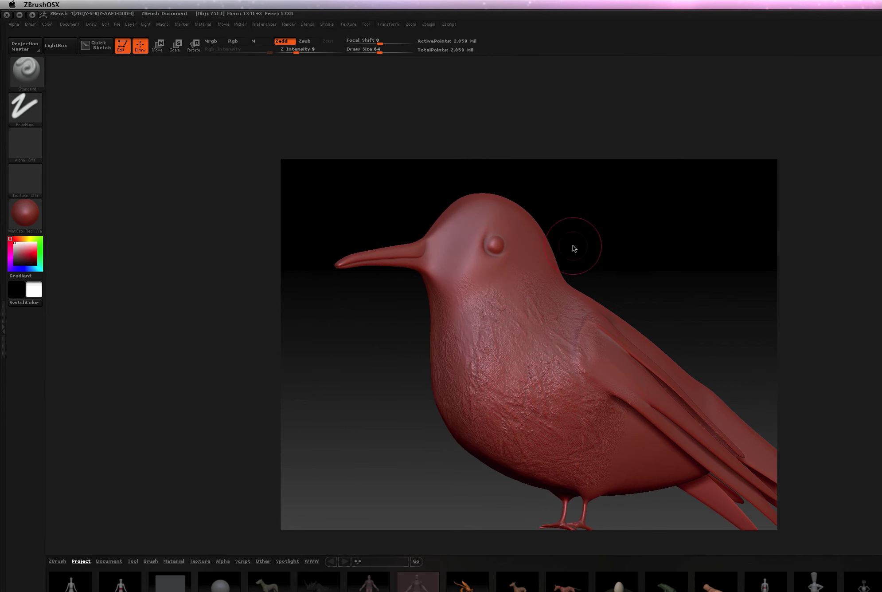
drag(670, 278, 633, 288)
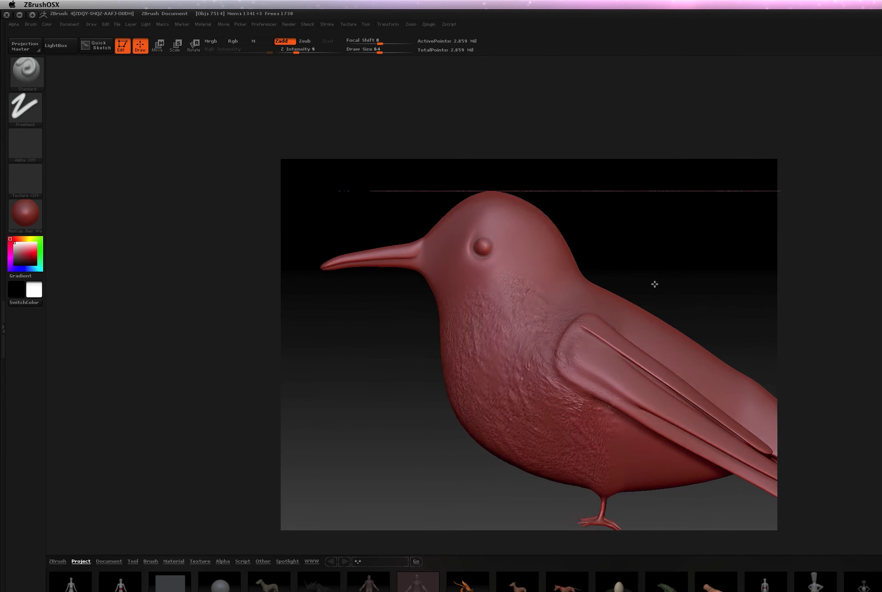
mouse_move(518, 274)
shift+mouse_down()
mouse_move(594, 304)
mouse_move(572, 293)
mouse_move(609, 296)
shift+mouse_up()
mouse_move(648, 251)
mouse_down()
mouse_move(697, 246)
mouse_move(611, 257)
mouse_up()
key(shift)
key(shift)
shift+drag(634, 407, 641, 413)
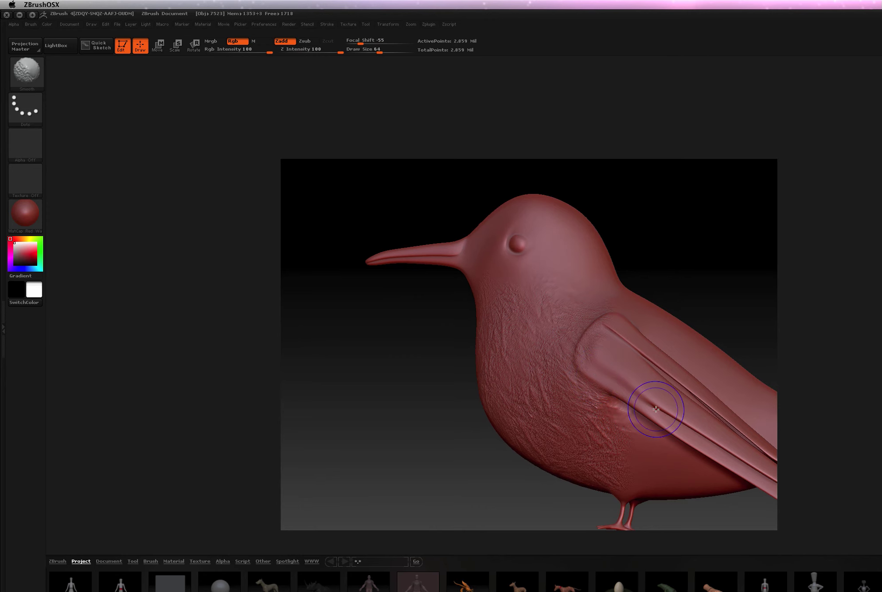
Examine the blended feather texture on the bird's breast, belly and side from several angles and distances
alt+drag(689, 286, 581, 237)
drag(541, 465, 508, 448)
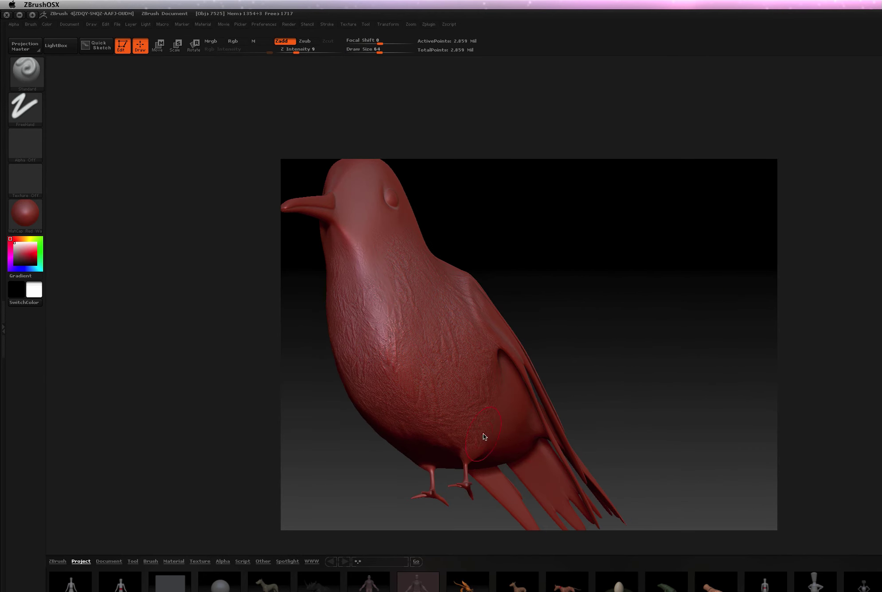
drag(574, 298, 536, 291)
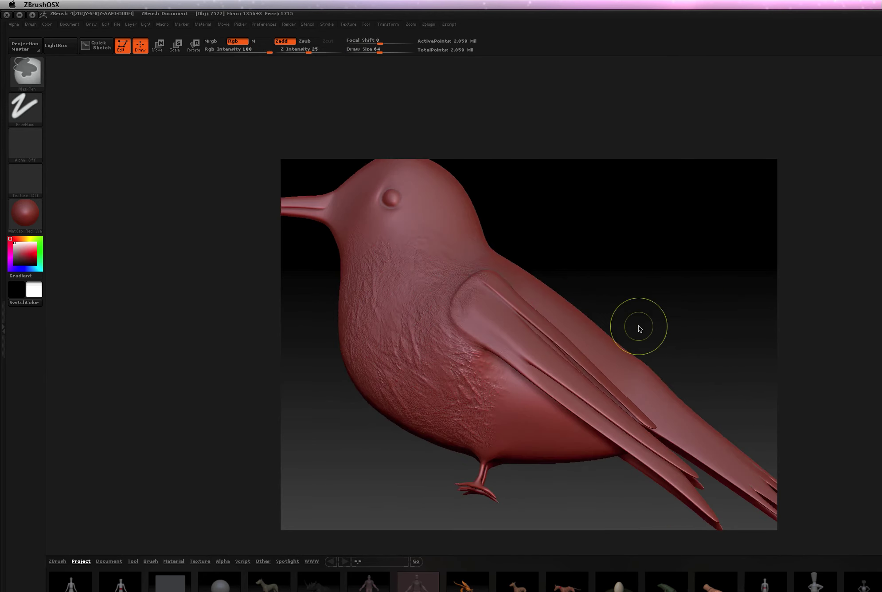
mouse_move(636, 325)
mouse_down()
mouse_move(557, 374)
mouse_move(587, 312)
mouse_move(571, 311)
mouse_up()
drag(614, 414, 556, 422)
mouse_move(634, 427)
mouse_down()
mouse_move(569, 420)
mouse_move(534, 428)
mouse_up()
mouse_move(486, 431)
alt+right_down()
mouse_move(557, 428)
mouse_move(609, 451)
mouse_move(656, 444)
alt+right_up()
alt+drag(658, 446, 644, 448)
alt+right_drag(648, 449, 588, 444)
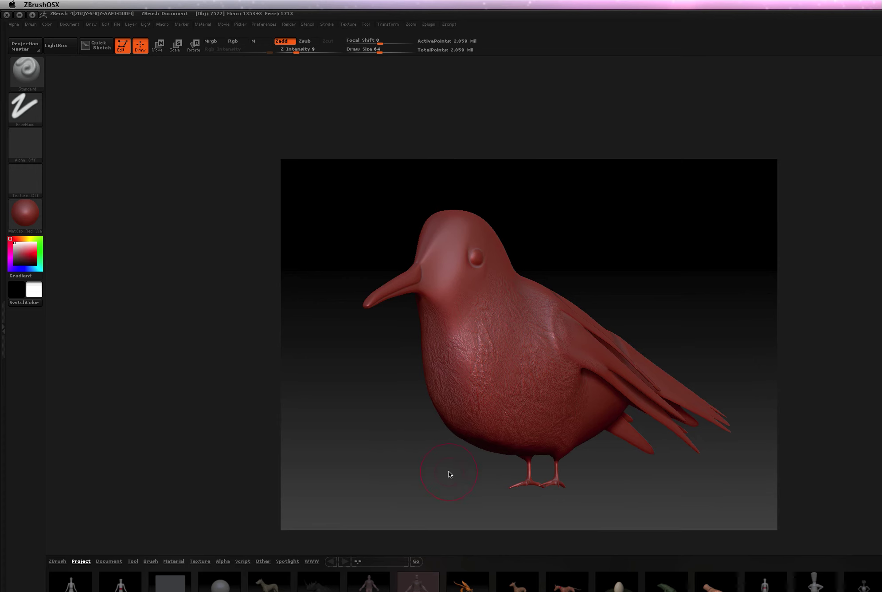
drag(453, 470, 419, 467)
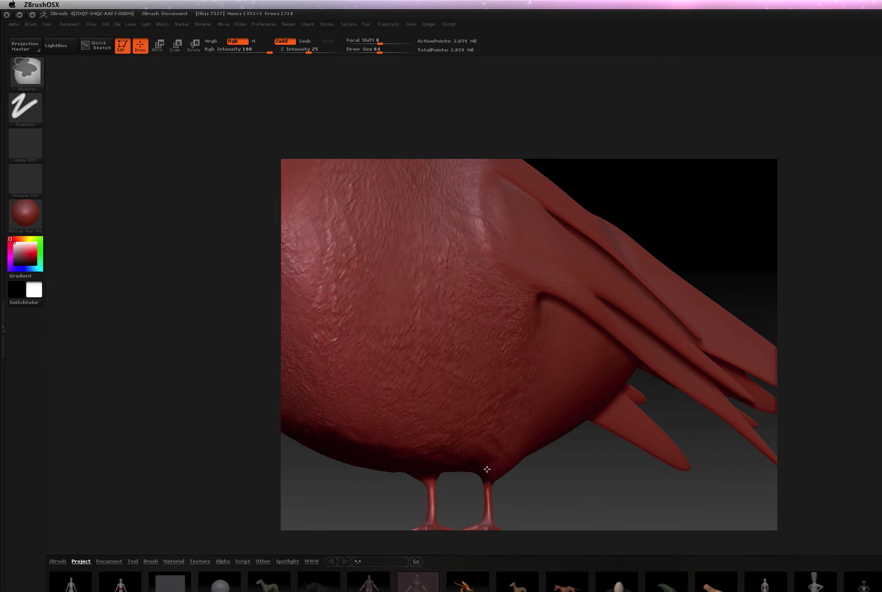
alt+right_drag(593, 485, 548, 475)
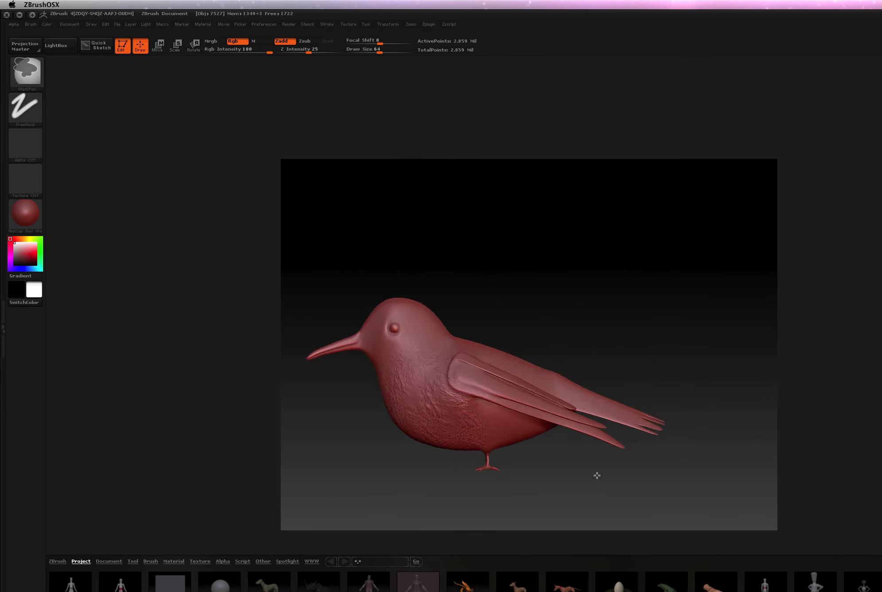
Switch to the ClayBuildup brush for detailing the bird's legs
ctrl+right_drag(598, 475, 705, 474)
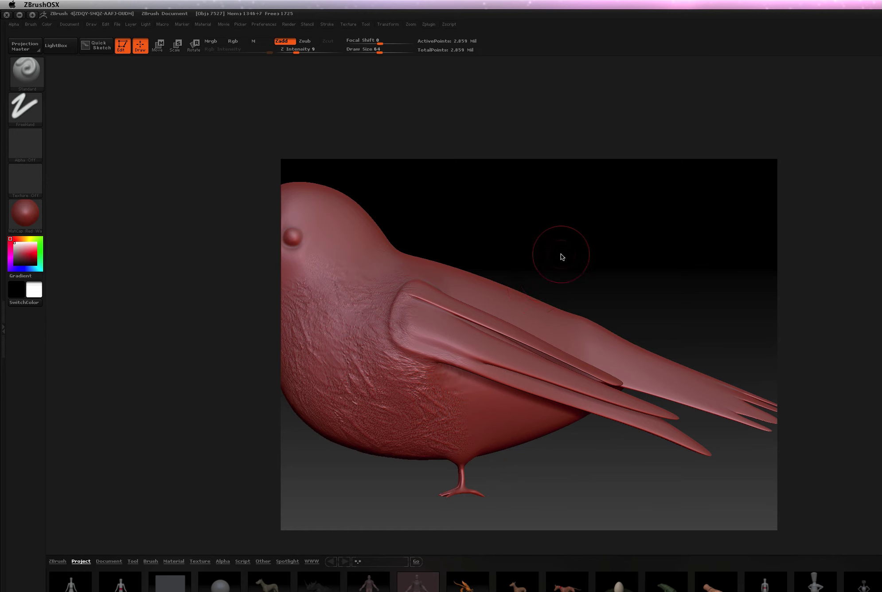
alt+drag(554, 275, 603, 241)
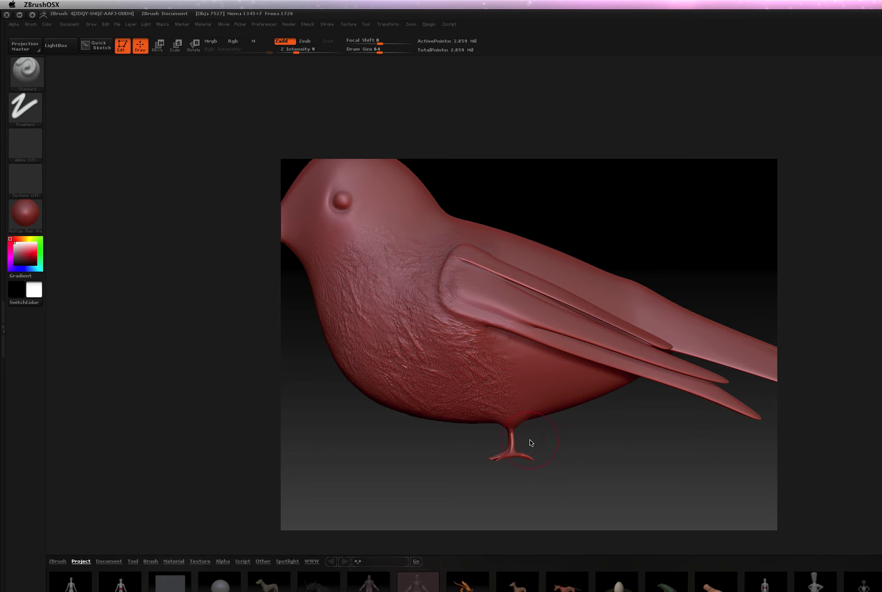
mouse_move(530, 442)
alt+mouse_down()
mouse_move(554, 382)
mouse_move(493, 388)
alt+mouse_up()
mouse_move(504, 382)
ctrl+right_down()
mouse_move(579, 370)
mouse_move(584, 384)
ctrl+right_up()
alt+drag(583, 385, 535, 412)
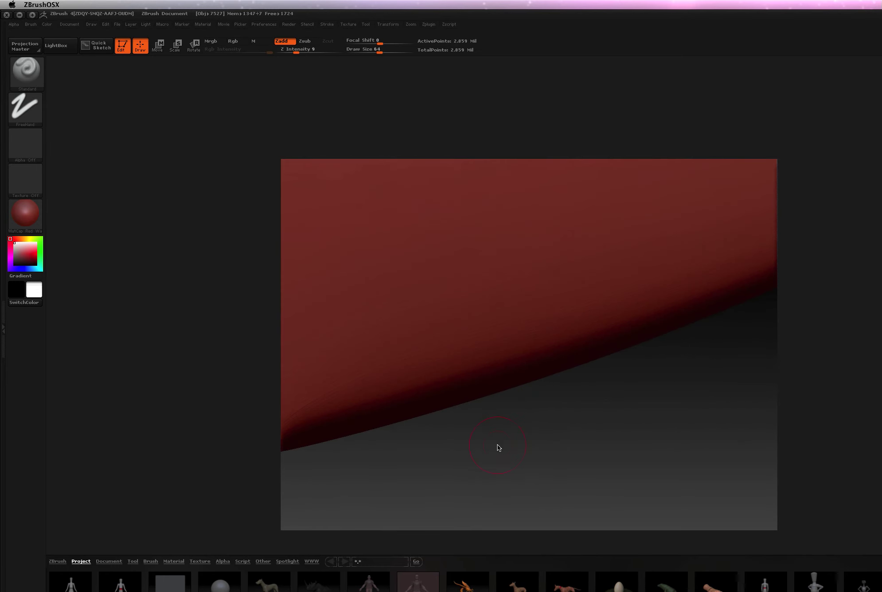
mouse_move(500, 445)
alt+mouse_down()
mouse_move(616, 300)
mouse_move(468, 358)
mouse_move(570, 285)
alt+mouse_up()
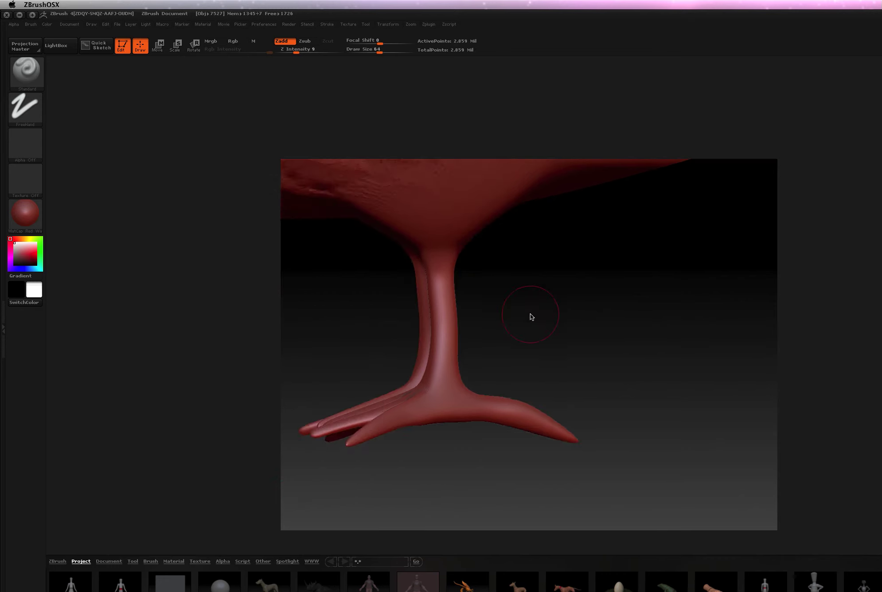
mouse_move(525, 319)
mouse_down()
mouse_move(569, 311)
mouse_move(562, 322)
mouse_up()
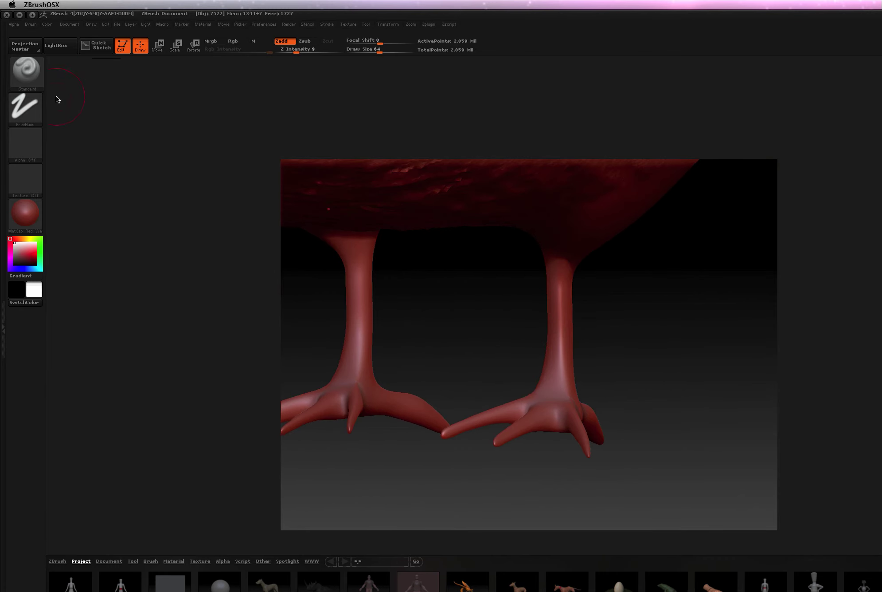
click(27, 69)
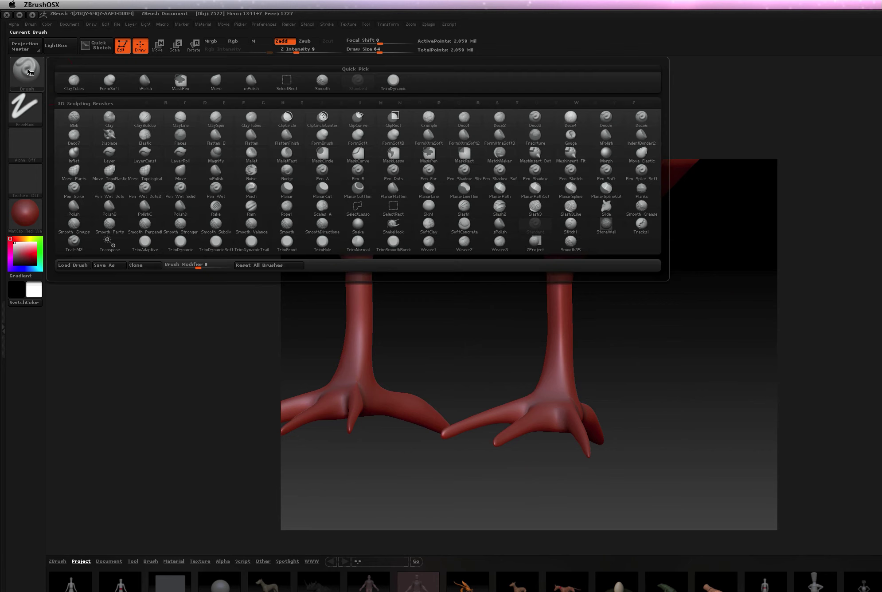
click(145, 116)
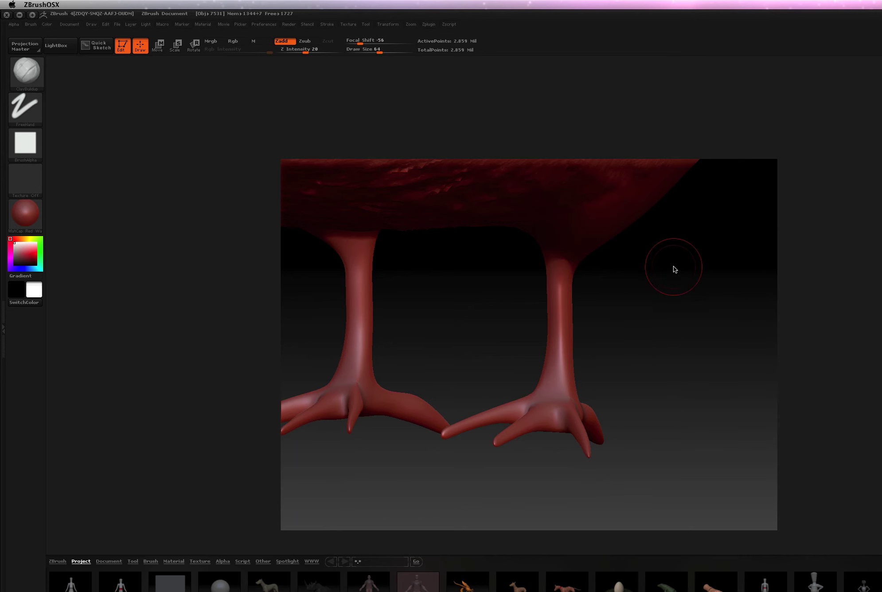
Add a first patch of ClayBuildup strokes across the front of the lower leg just above the foot
drag(655, 257, 630, 286)
key(ctrl)
ctrl+right_drag(616, 408, 641, 404)
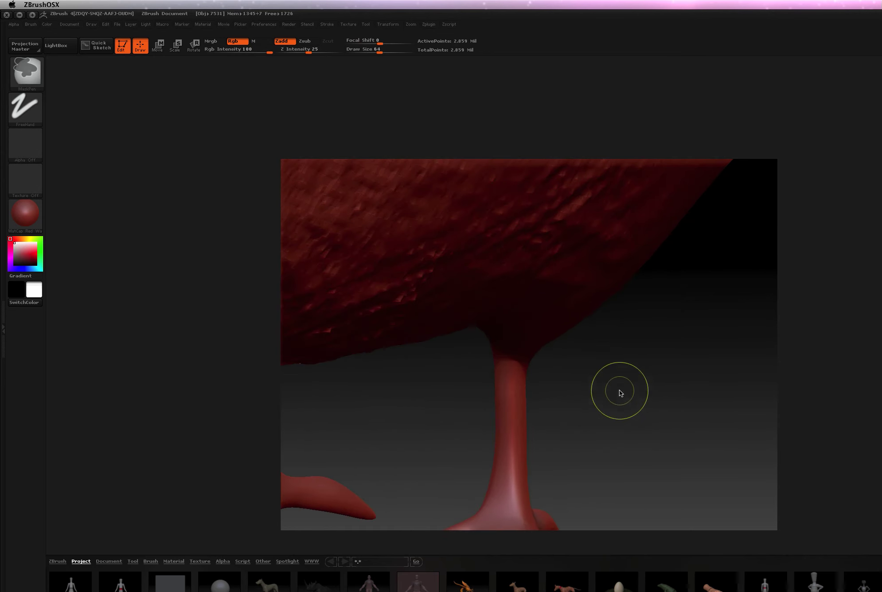
mouse_move(628, 384)
alt+mouse_down()
mouse_move(648, 325)
mouse_move(678, 283)
alt+mouse_up()
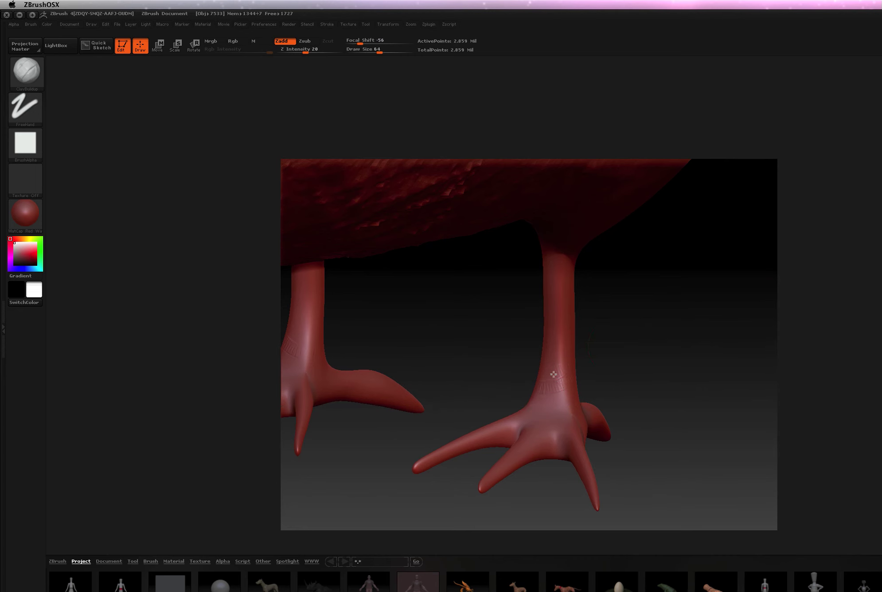
drag(624, 359, 540, 366)
drag(630, 352, 607, 306)
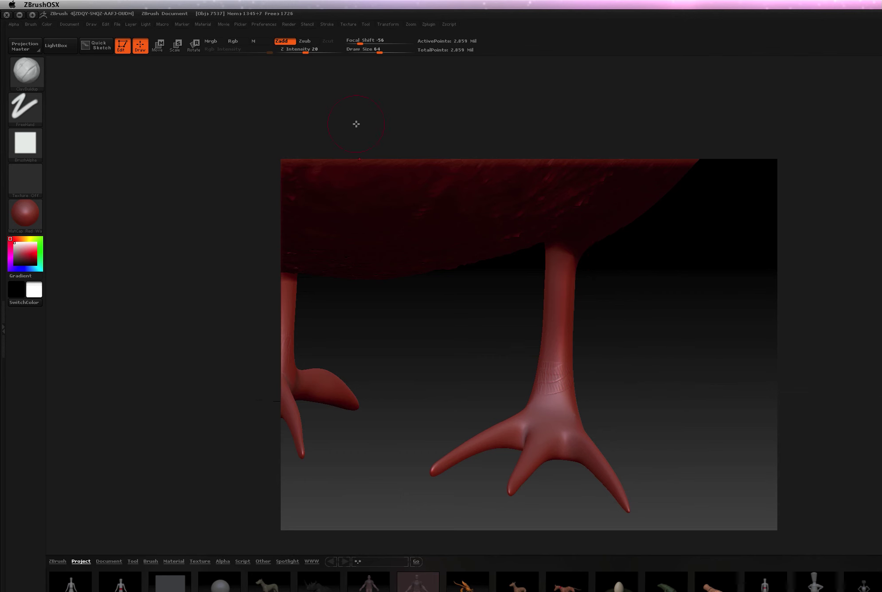
Set the draw size to 22 and sculpt thin horizontal wrinkles across the front and side of the ankle
drag(372, 53, 368, 52)
drag(676, 360, 634, 374)
mouse_move(549, 378)
mouse_down()
mouse_move(574, 370)
mouse_move(561, 363)
mouse_up()
drag(644, 346, 652, 343)
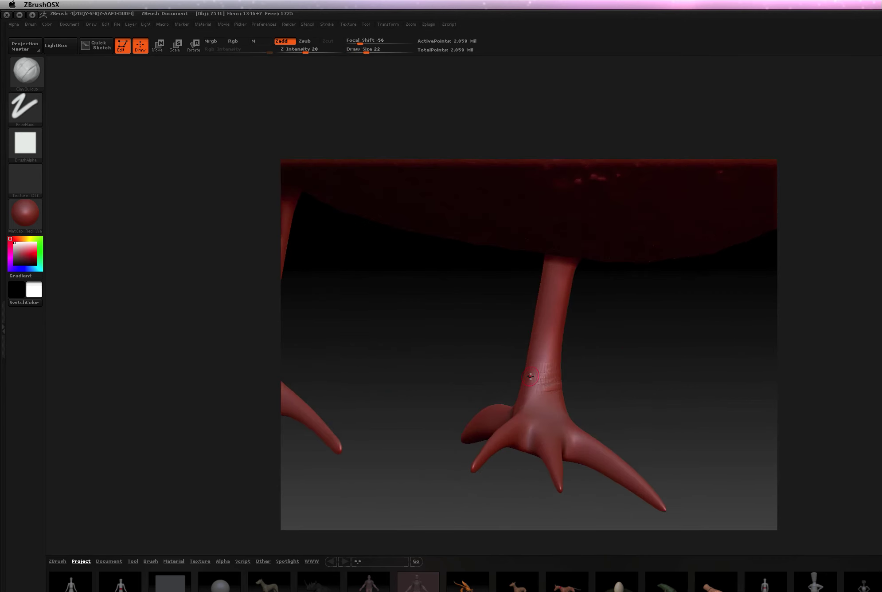
mouse_move(528, 371)
mouse_down()
mouse_move(548, 368)
mouse_move(521, 375)
mouse_move(540, 368)
mouse_move(546, 382)
mouse_move(520, 388)
mouse_move(614, 382)
mouse_move(587, 382)
mouse_up()
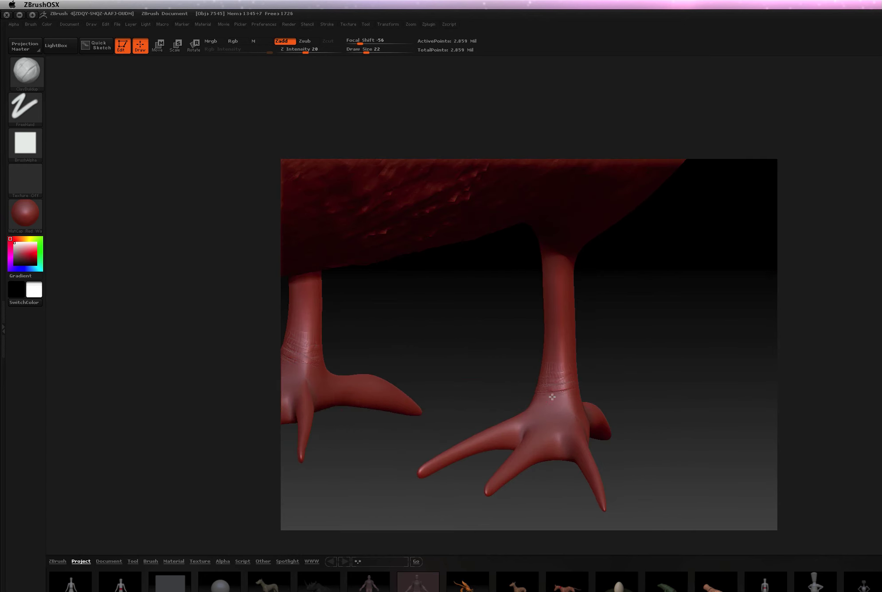
drag(638, 370, 583, 392)
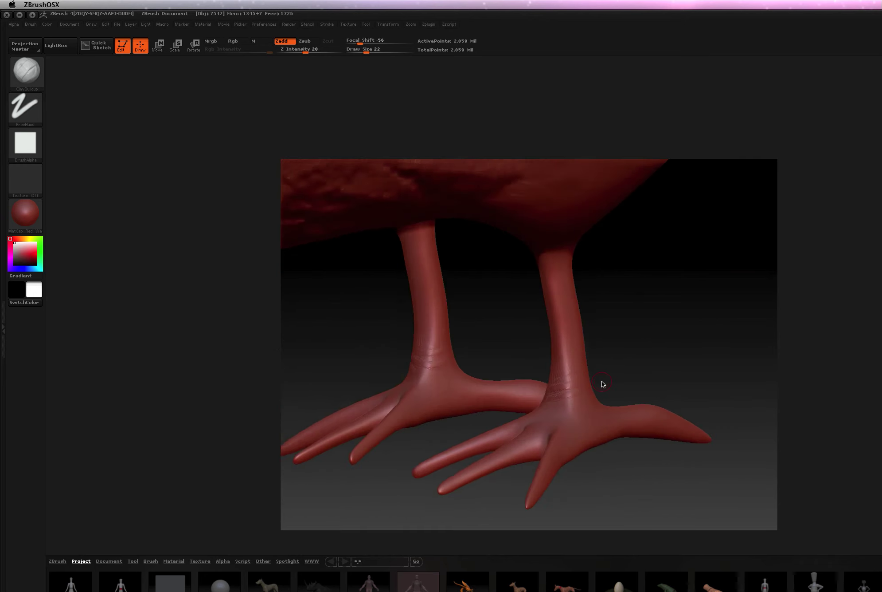
mouse_move(638, 368)
mouse_down()
mouse_move(586, 388)
mouse_move(615, 337)
mouse_move(591, 354)
mouse_up()
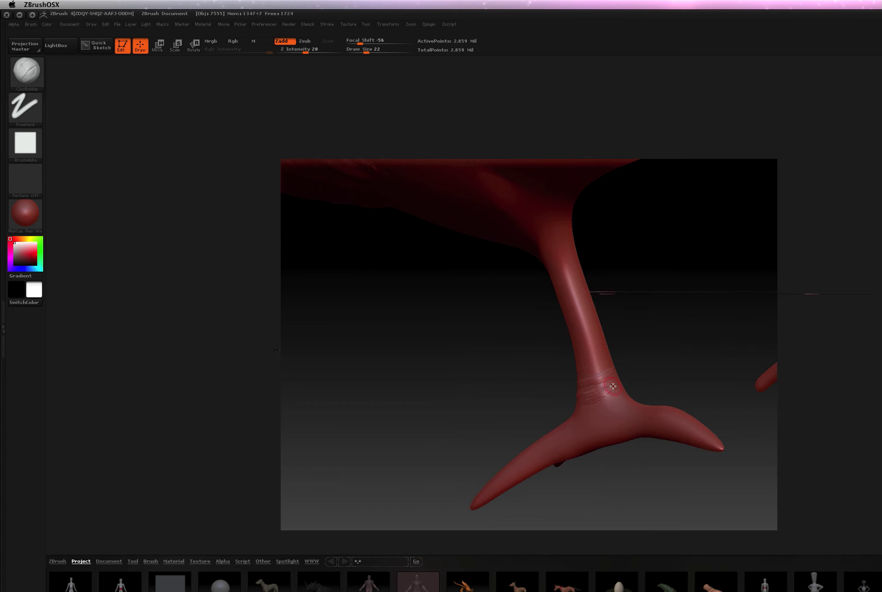
Build up the wrinkle rings all the way around the ankle, including its back and inner side
mouse_move(626, 362)
mouse_down()
mouse_move(649, 345)
mouse_move(609, 365)
mouse_move(626, 367)
mouse_move(626, 388)
mouse_move(615, 368)
mouse_move(638, 363)
mouse_up()
drag(699, 339, 655, 355)
mouse_move(705, 338)
mouse_down()
mouse_move(678, 344)
mouse_move(721, 332)
mouse_up()
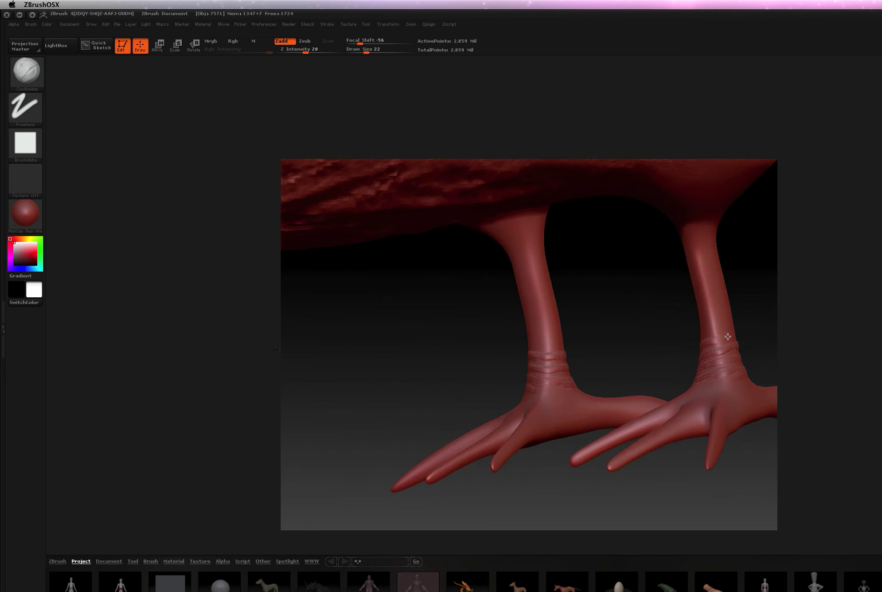
drag(756, 326, 862, 293)
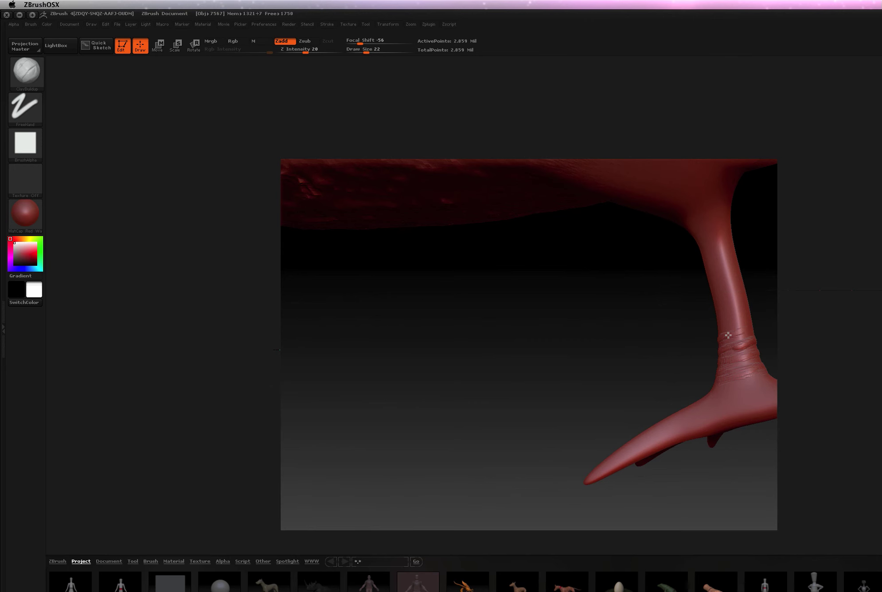
mouse_move(740, 328)
mouse_down()
mouse_move(729, 331)
mouse_move(745, 331)
mouse_up()
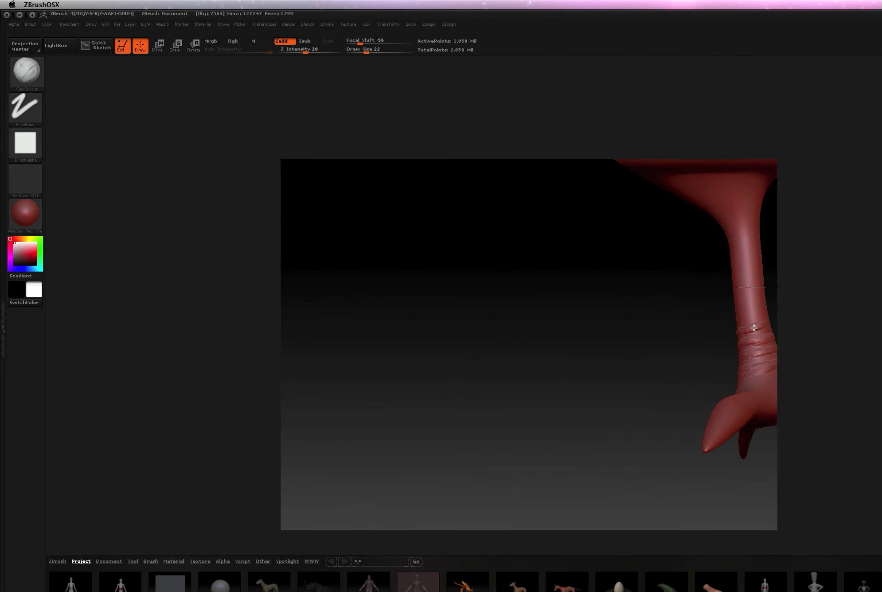
drag(672, 342, 717, 331)
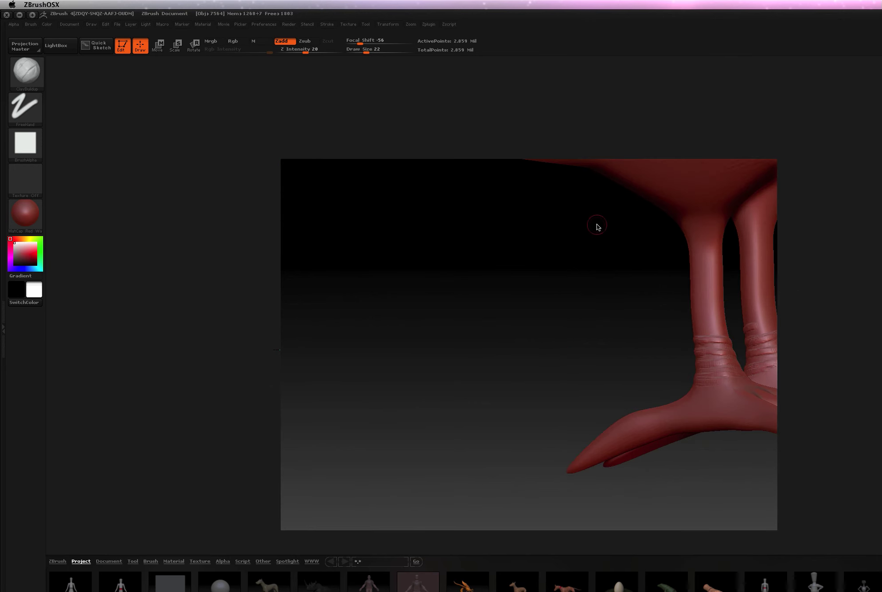
mouse_move(604, 355)
mouse_down()
mouse_move(428, 379)
mouse_move(713, 339)
mouse_move(666, 344)
mouse_move(697, 347)
mouse_move(688, 350)
mouse_up()
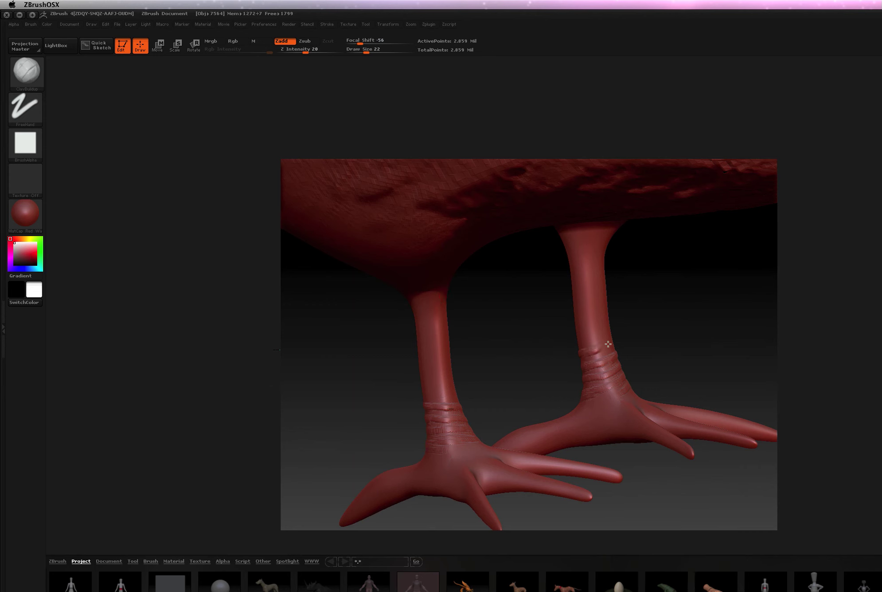
mouse_move(599, 349)
mouse_down()
mouse_move(664, 326)
mouse_move(624, 338)
mouse_up()
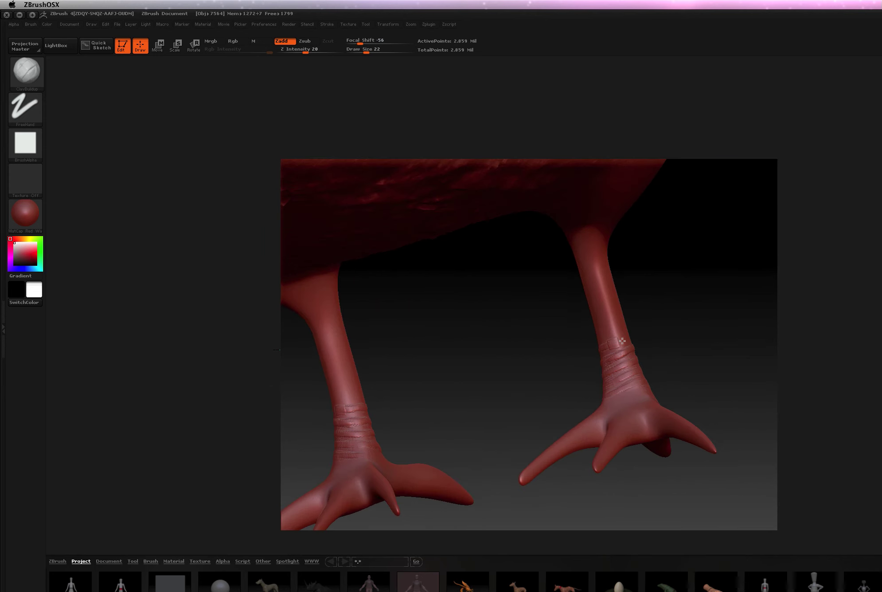
Smooth the ankle wrinkles on all sides so they become soft folds
key(shift)
key(shift)
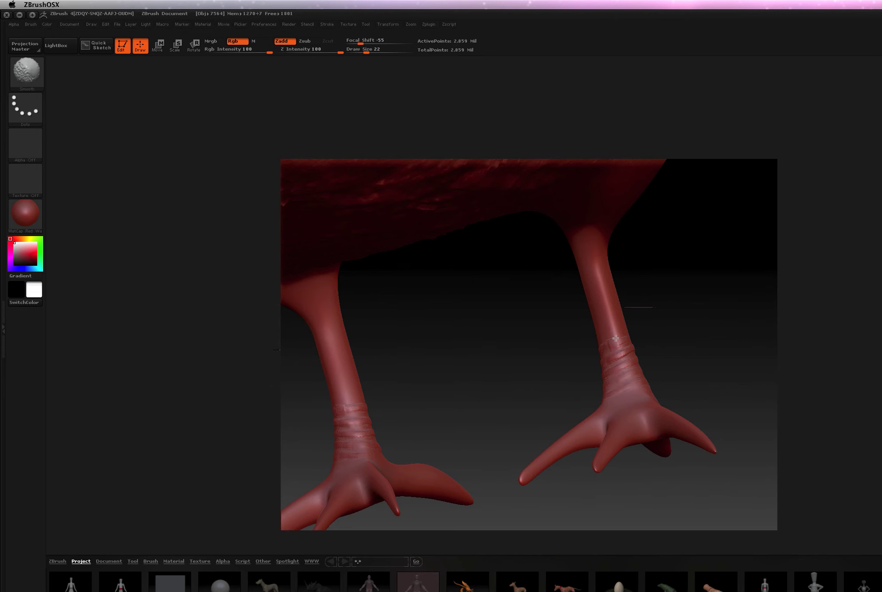
drag(723, 348, 649, 386)
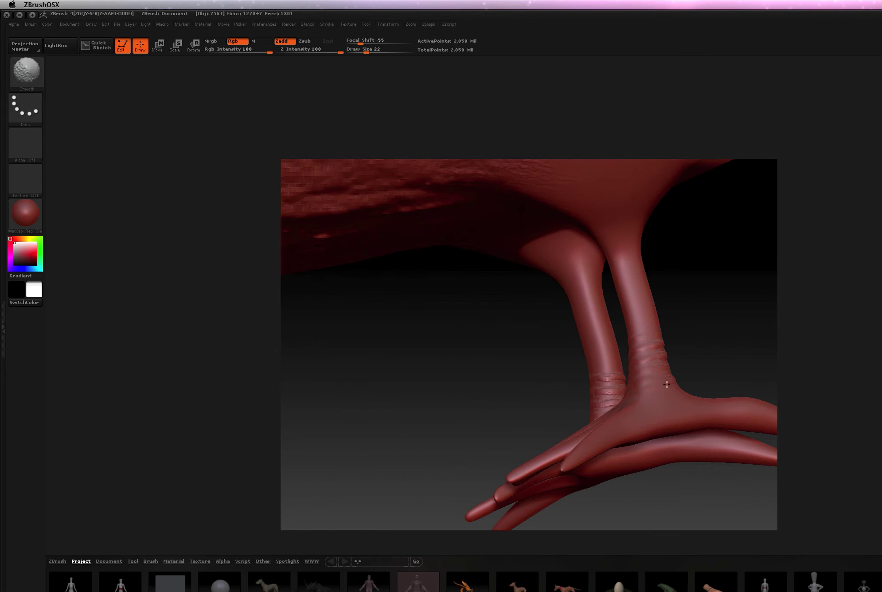
drag(713, 335, 672, 347)
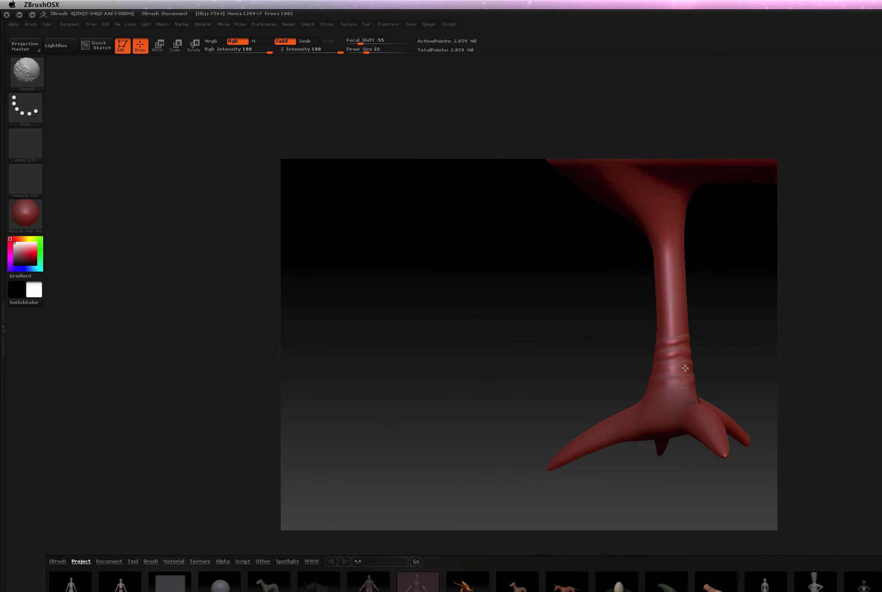
mouse_move(725, 353)
mouse_down()
mouse_move(725, 365)
mouse_move(700, 338)
mouse_move(727, 338)
mouse_move(715, 345)
mouse_up()
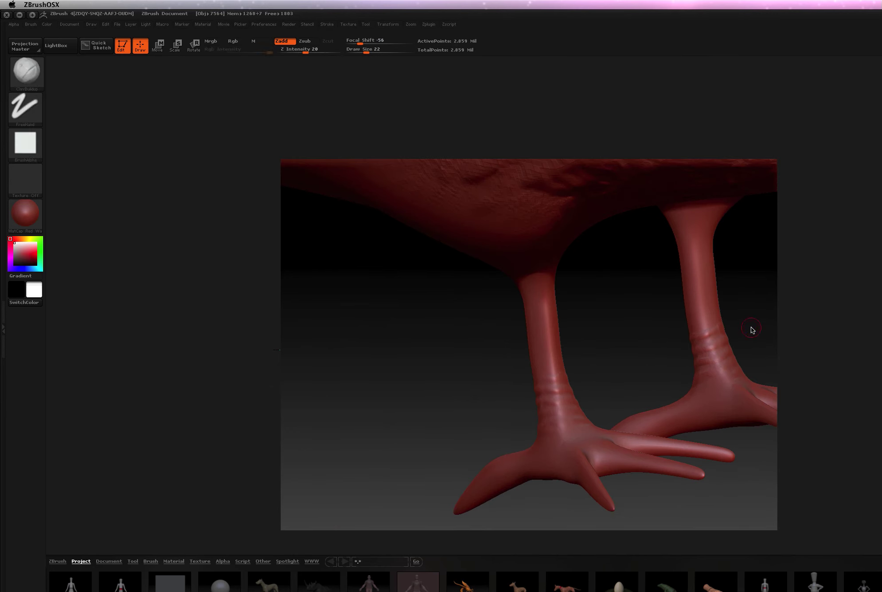
Sculpt a few raised rings around the leg directly above the smoothed ankle folds with ClayBuildup
mouse_move(752, 329)
mouse_down()
mouse_move(757, 296)
mouse_move(707, 310)
mouse_move(732, 296)
mouse_move(746, 273)
mouse_move(691, 325)
mouse_move(677, 360)
mouse_move(620, 362)
mouse_up()
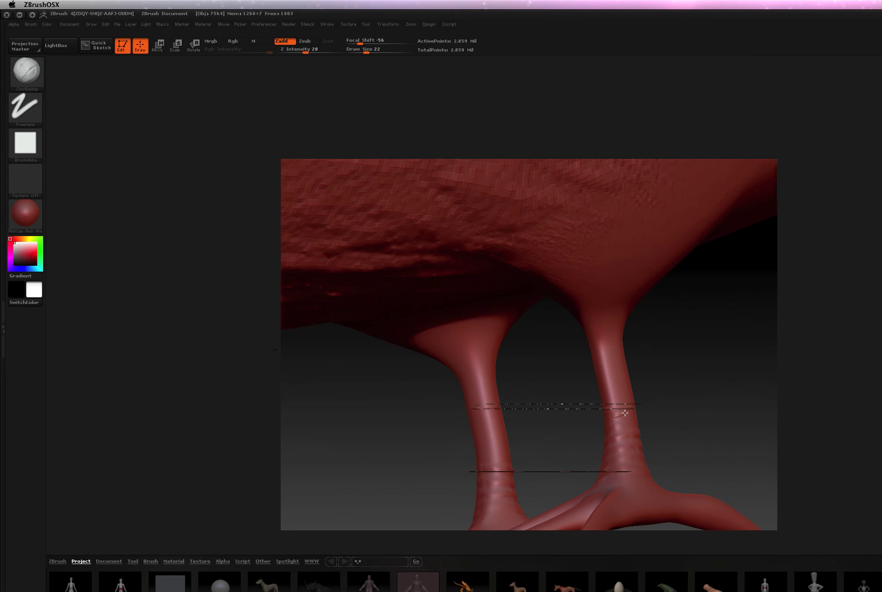
mouse_move(663, 404)
mouse_down()
mouse_move(630, 409)
mouse_move(652, 415)
mouse_up()
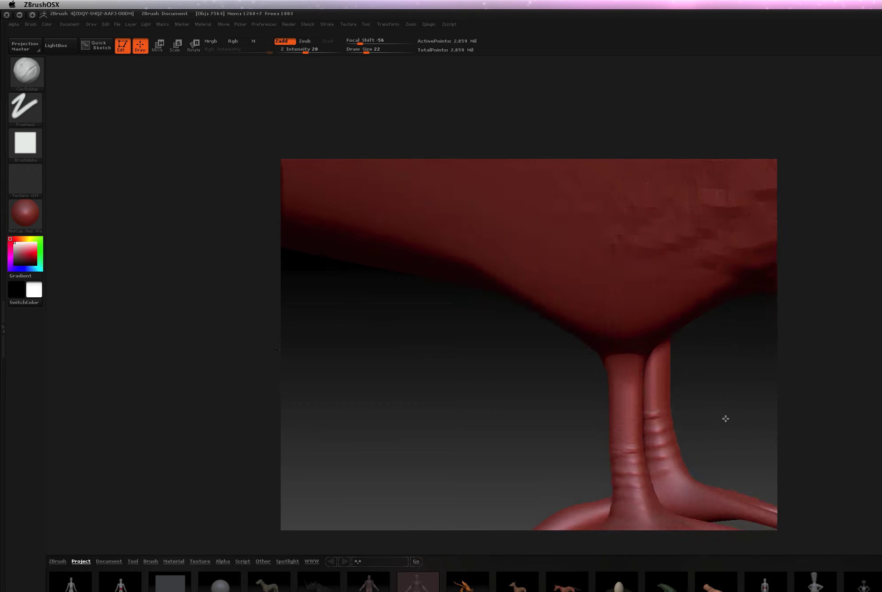
mouse_move(717, 418)
mouse_down()
mouse_move(674, 412)
mouse_move(705, 410)
mouse_move(676, 399)
mouse_move(750, 388)
mouse_move(738, 394)
mouse_up()
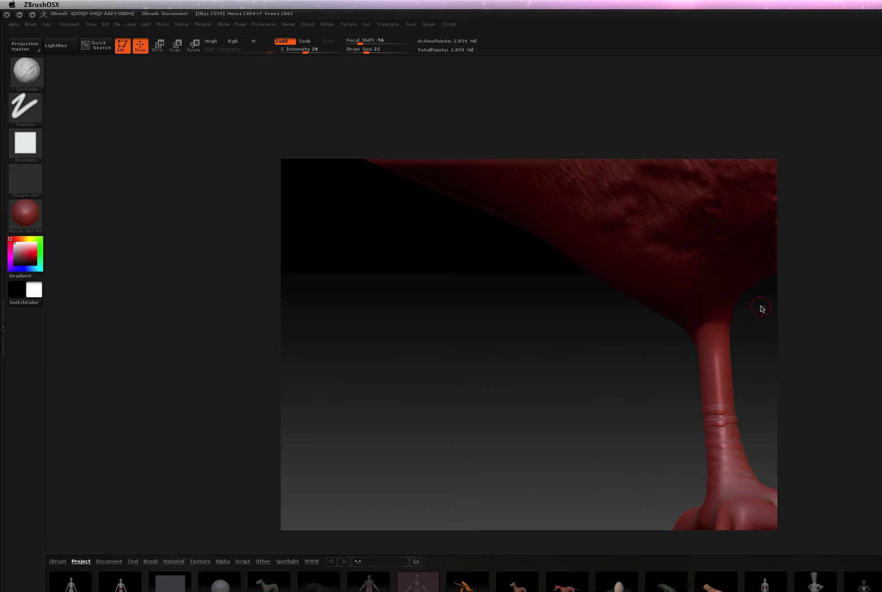
drag(624, 380, 359, 392)
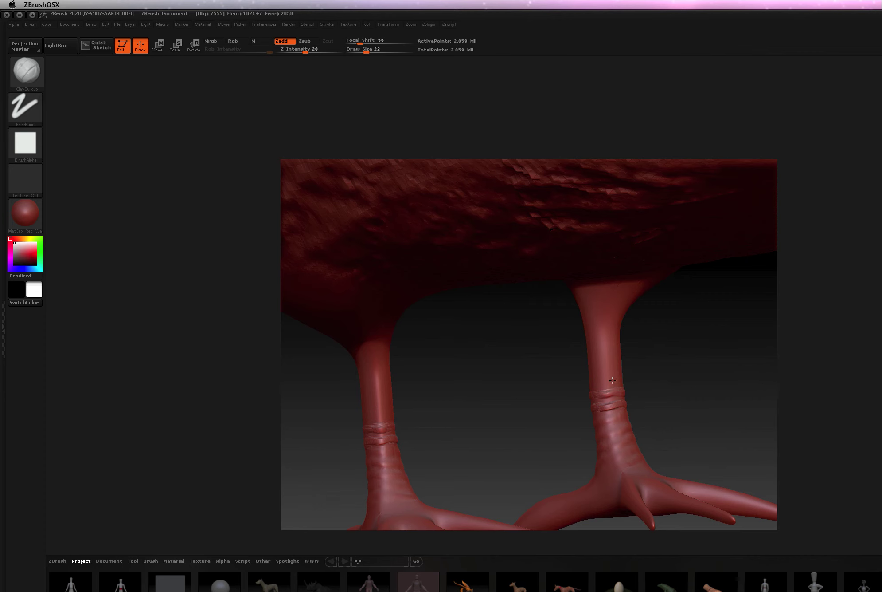
Continue stacking raised rings around the leg up to just below where it flares into the belly
mouse_move(686, 366)
mouse_down()
mouse_move(660, 376)
mouse_move(728, 357)
mouse_move(732, 348)
mouse_move(642, 379)
mouse_move(684, 365)
mouse_up()
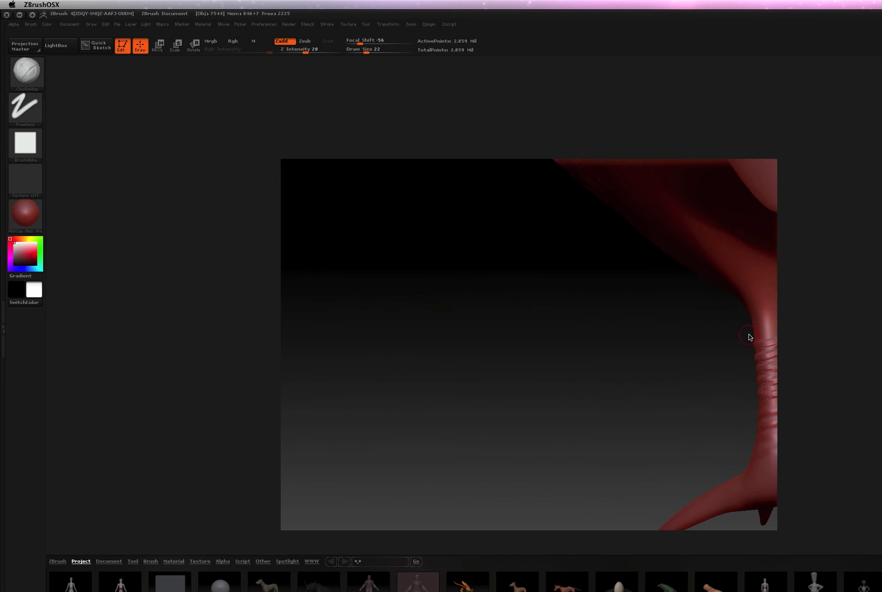
drag(747, 352, 442, 372)
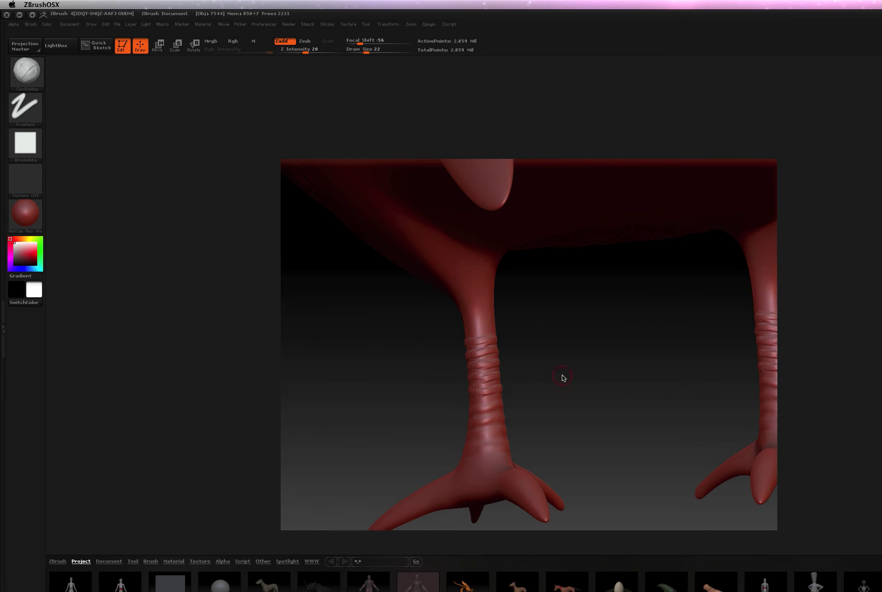
drag(576, 375, 669, 383)
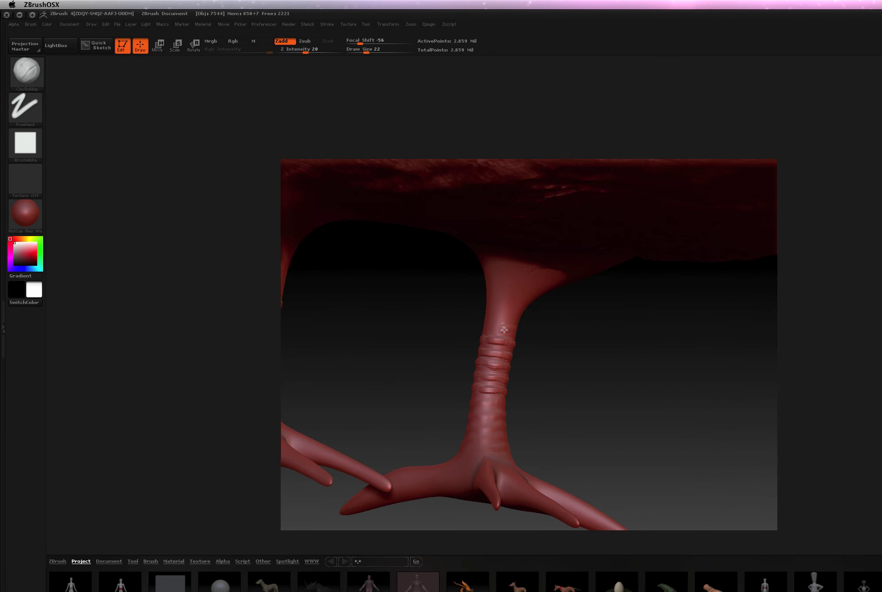
mouse_move(556, 337)
mouse_down()
mouse_move(544, 326)
mouse_move(571, 339)
mouse_move(543, 327)
mouse_up()
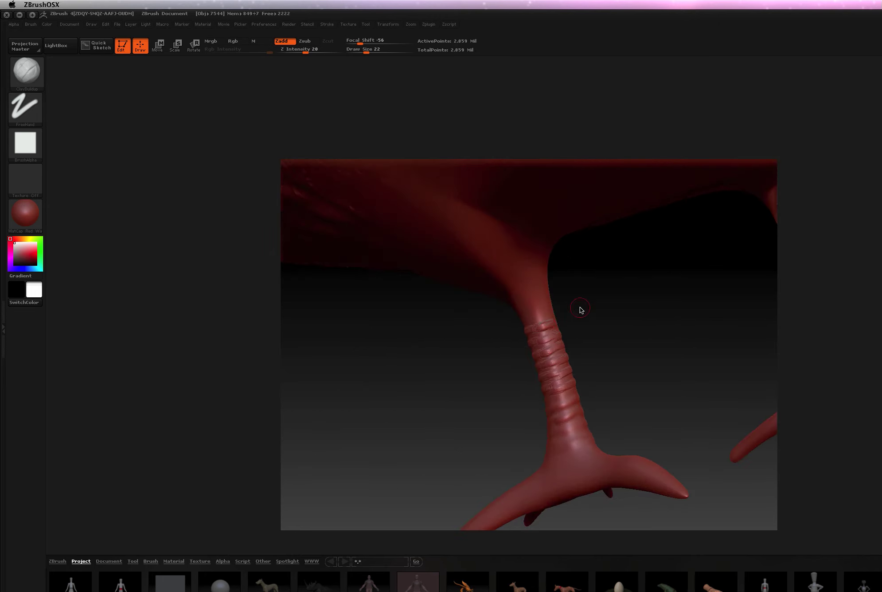
drag(605, 314, 562, 321)
drag(634, 319, 616, 310)
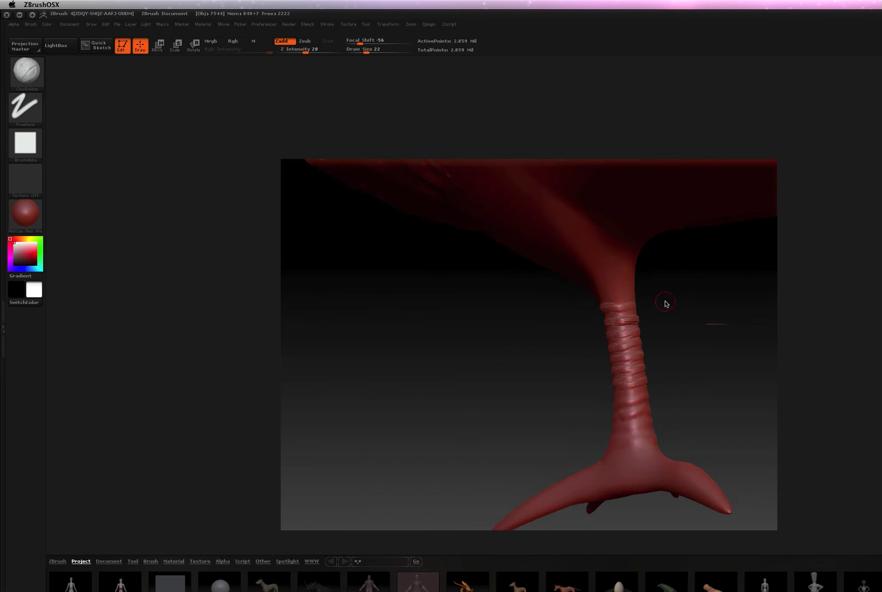
drag(670, 305, 634, 303)
mouse_move(508, 394)
mouse_down()
mouse_move(643, 364)
mouse_move(649, 389)
mouse_up()
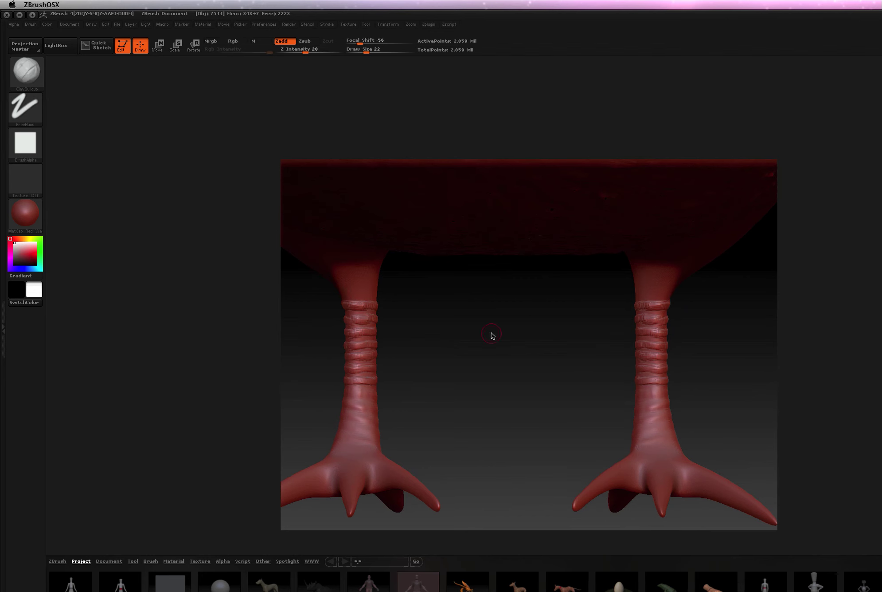
Soften the raised rings on the upper part of the legs with light smoothing
key(shift)
mouse_move(550, 375)
mouse_down()
mouse_move(538, 379)
mouse_move(560, 379)
mouse_move(656, 300)
mouse_up()
key(shift)
key(shift)
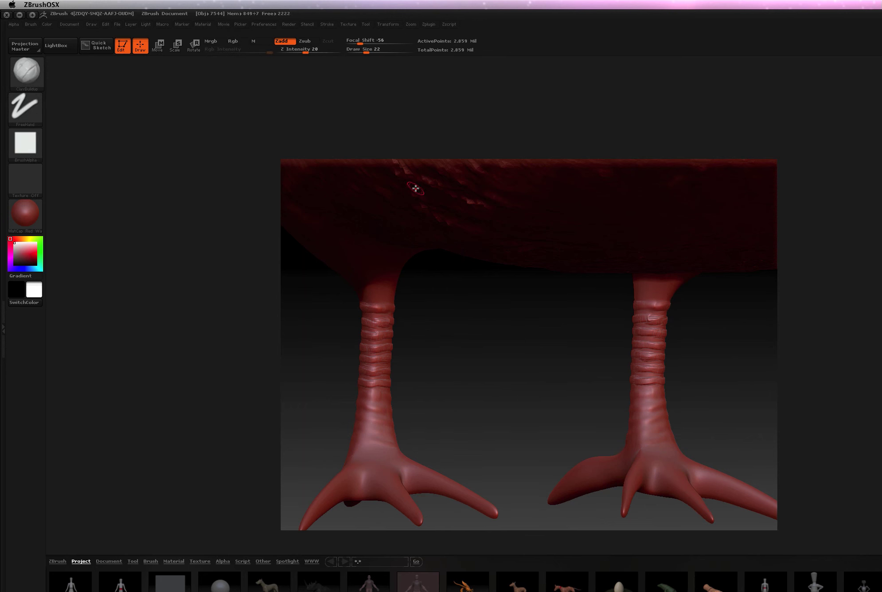
Smooth the raised rings on the legs from all sides with a brush Draw Size of 35, softening their edges
drag(368, 57, 374, 56)
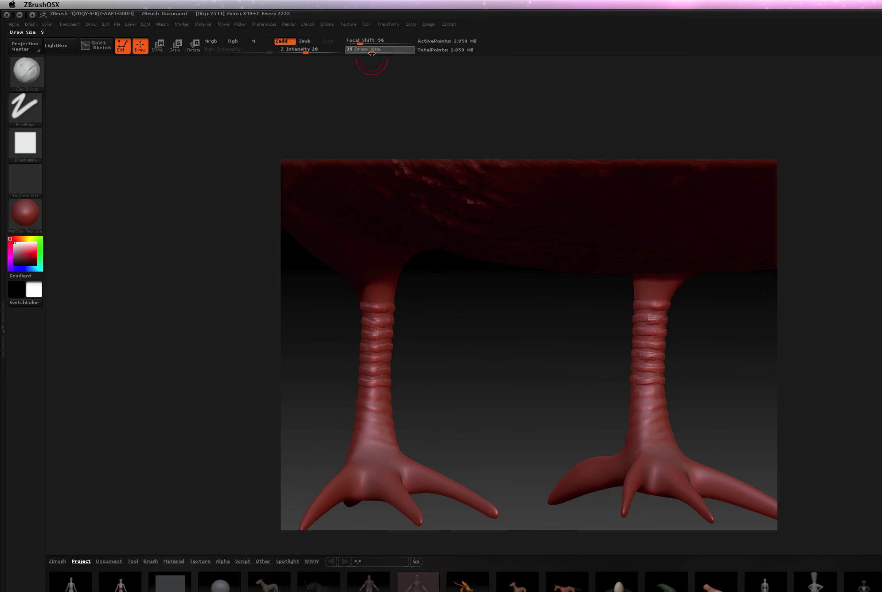
key(shift)
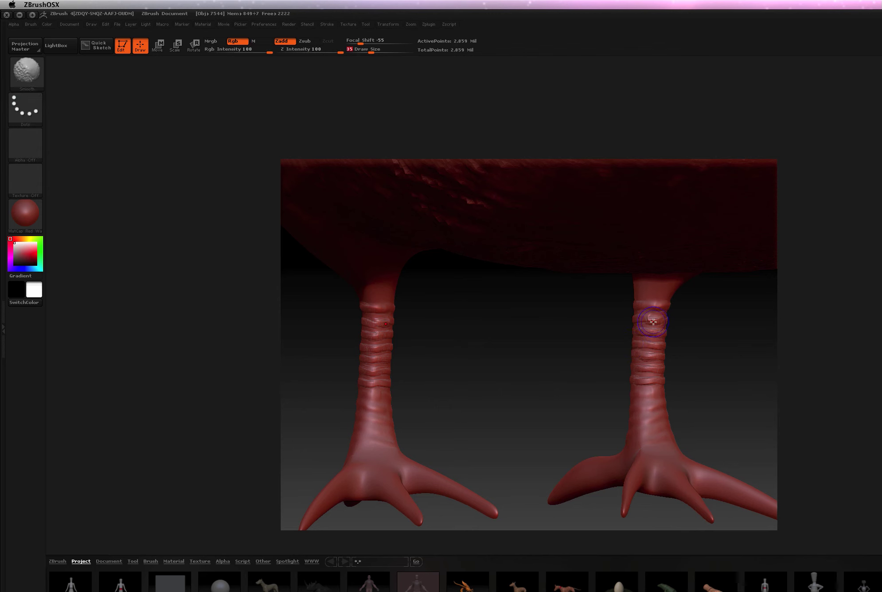
shift+drag(642, 328, 651, 320)
mouse_move(748, 366)
mouse_down()
mouse_move(700, 380)
mouse_move(670, 329)
mouse_move(683, 358)
mouse_move(703, 333)
mouse_up()
key(shift)
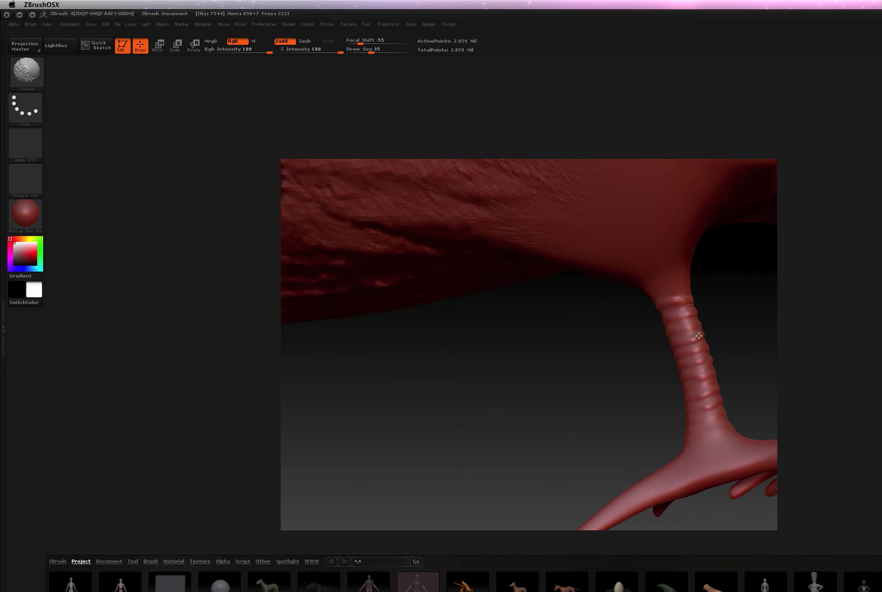
mouse_move(743, 329)
mouse_down()
mouse_move(705, 335)
mouse_move(724, 338)
mouse_up()
key(shift)
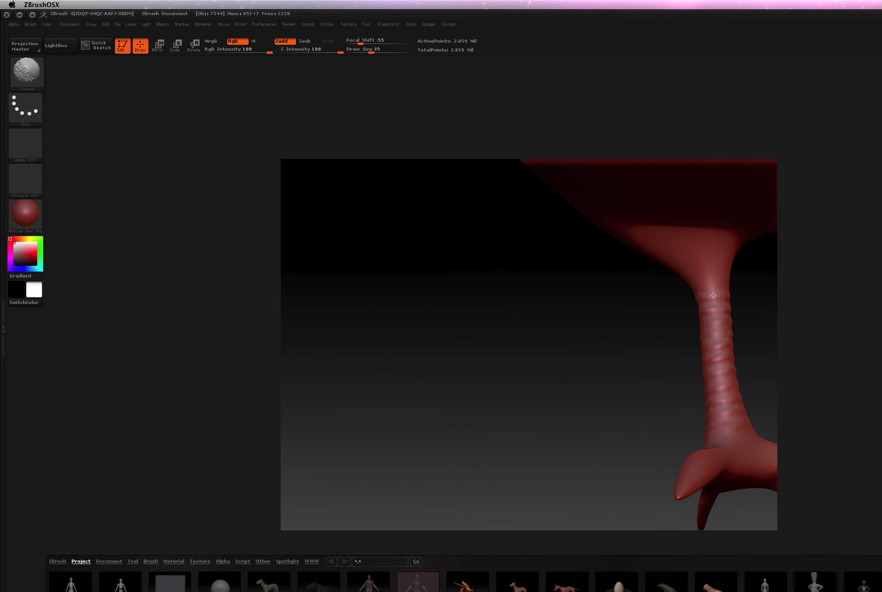
mouse_move(569, 390)
mouse_down()
mouse_move(644, 374)
mouse_move(723, 310)
mouse_up()
key(shift)
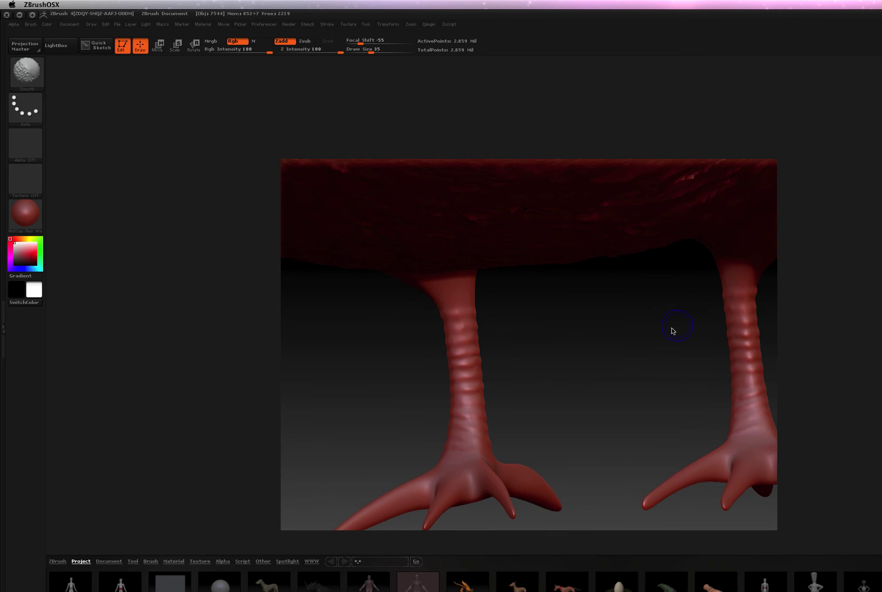
mouse_move(619, 371)
mouse_down()
mouse_move(610, 366)
mouse_move(603, 382)
mouse_move(585, 362)
mouse_move(580, 402)
mouse_move(552, 411)
mouse_up()
mouse_move(587, 442)
mouse_down()
mouse_move(523, 441)
mouse_move(579, 441)
mouse_up()
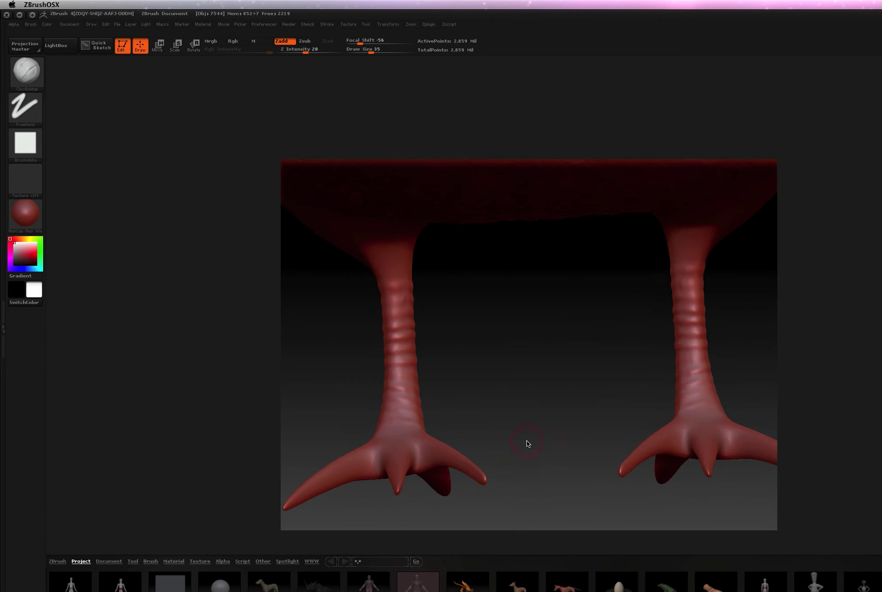
Sculpt fine wrinkles across the base of the middle front toe with ClayBuildup at Draw Size 12
alt+drag(518, 441, 425, 397)
drag(596, 430, 477, 444)
mouse_move(477, 442)
alt+right_down()
mouse_move(508, 440)
mouse_move(477, 433)
mouse_move(516, 436)
alt+right_up()
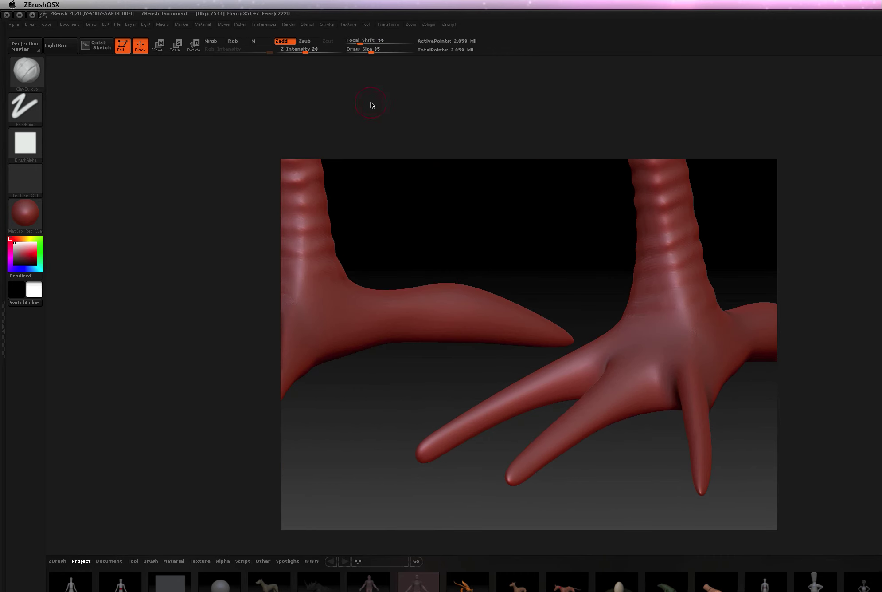
drag(370, 52, 363, 52)
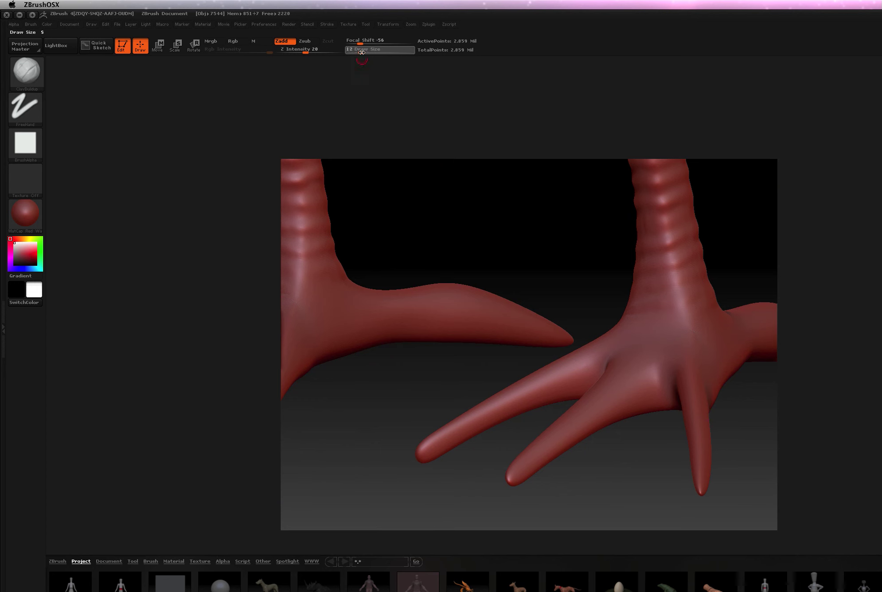
key(Return)
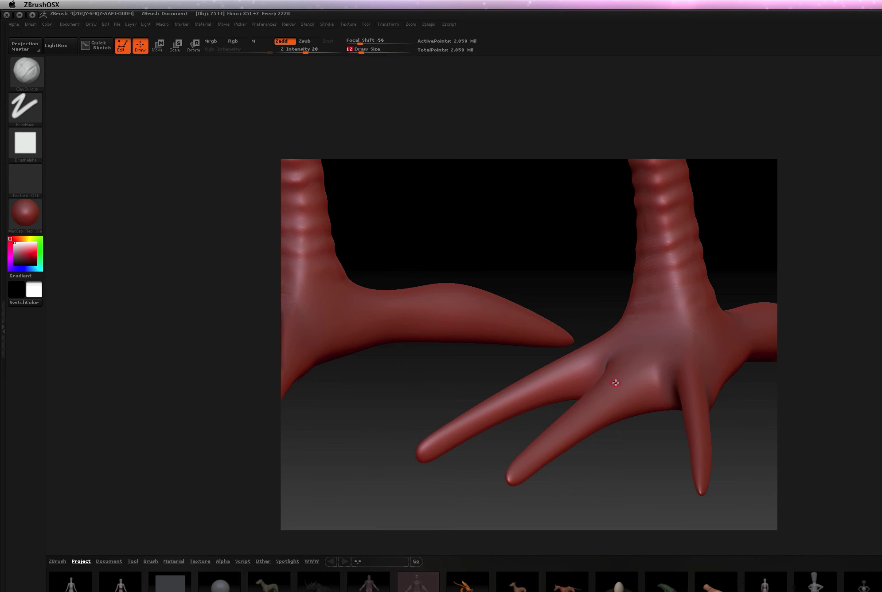
mouse_move(618, 388)
mouse_down()
mouse_move(633, 413)
mouse_move(603, 386)
mouse_move(629, 397)
mouse_up()
mouse_move(553, 416)
mouse_down()
mouse_move(540, 420)
mouse_move(566, 423)
mouse_up()
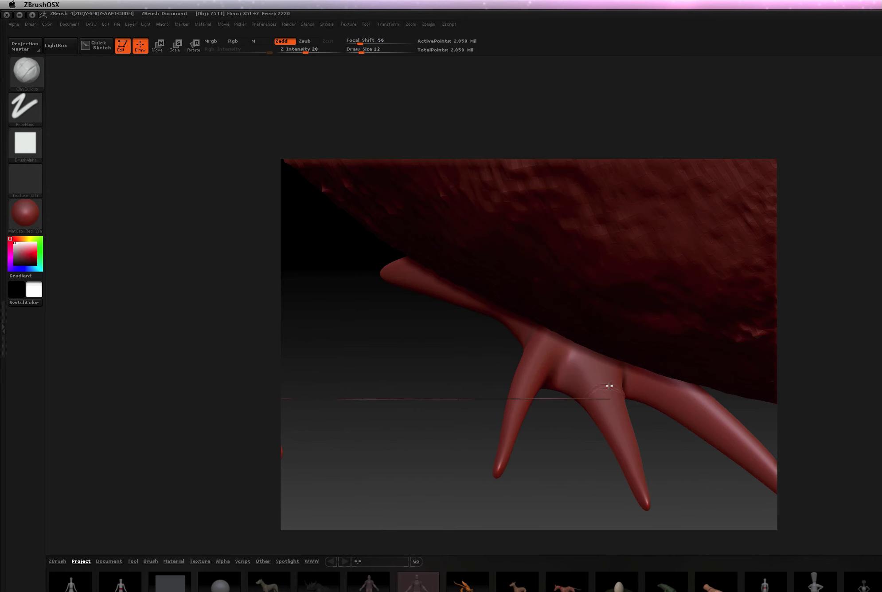
drag(603, 387, 588, 405)
mouse_move(600, 395)
mouse_down()
mouse_move(587, 406)
mouse_move(616, 395)
mouse_up()
mouse_move(659, 437)
mouse_down()
mouse_move(622, 423)
mouse_move(627, 400)
mouse_move(637, 409)
mouse_up()
drag(549, 425, 567, 425)
drag(714, 490, 596, 367)
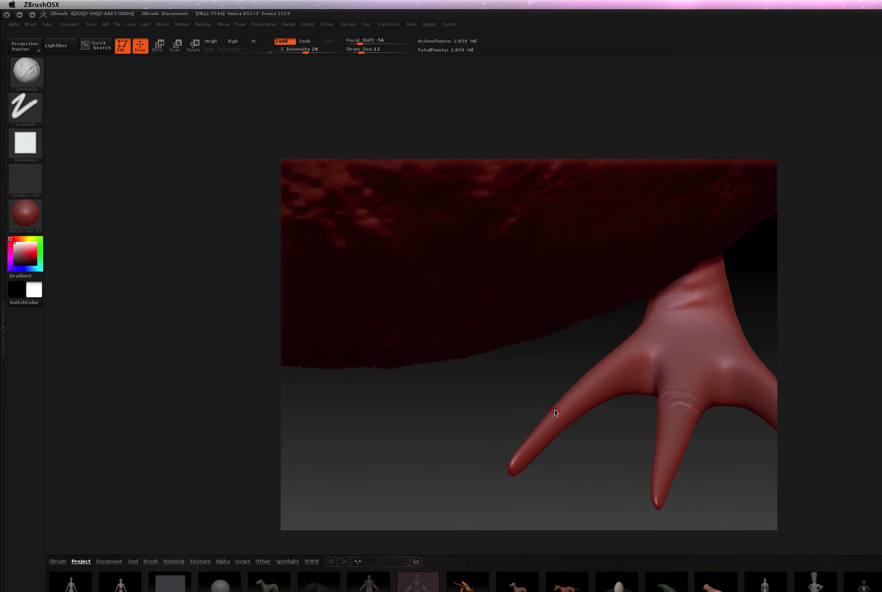
Increase the Draw Size to 19 and extend the raised wrinkles about halfway down the middle toe
drag(528, 391, 641, 415)
alt+drag(639, 416, 637, 410)
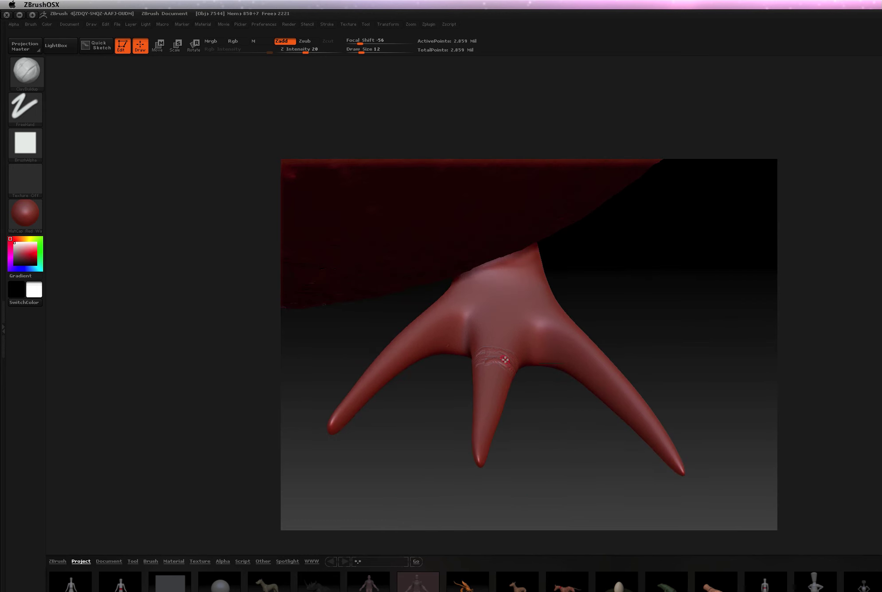
drag(548, 412, 543, 391)
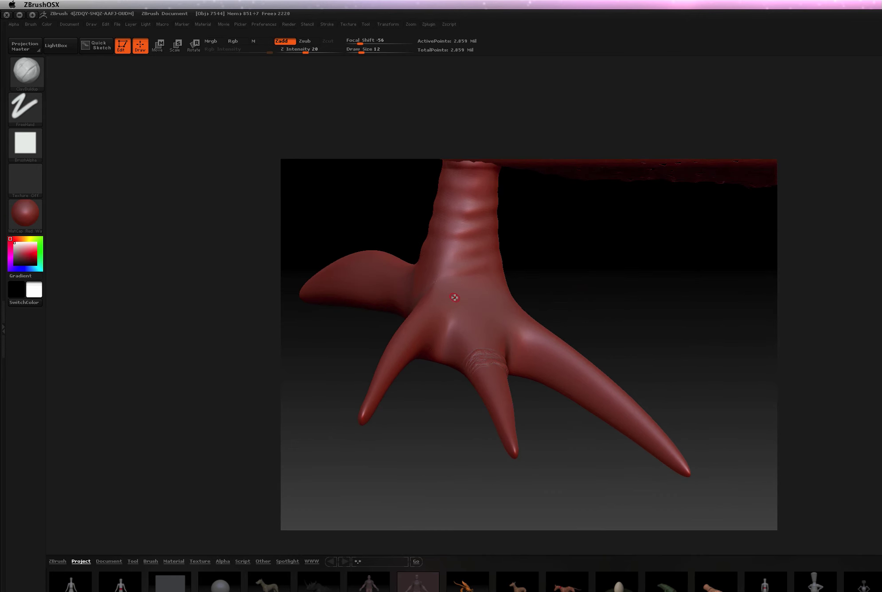
click(366, 51)
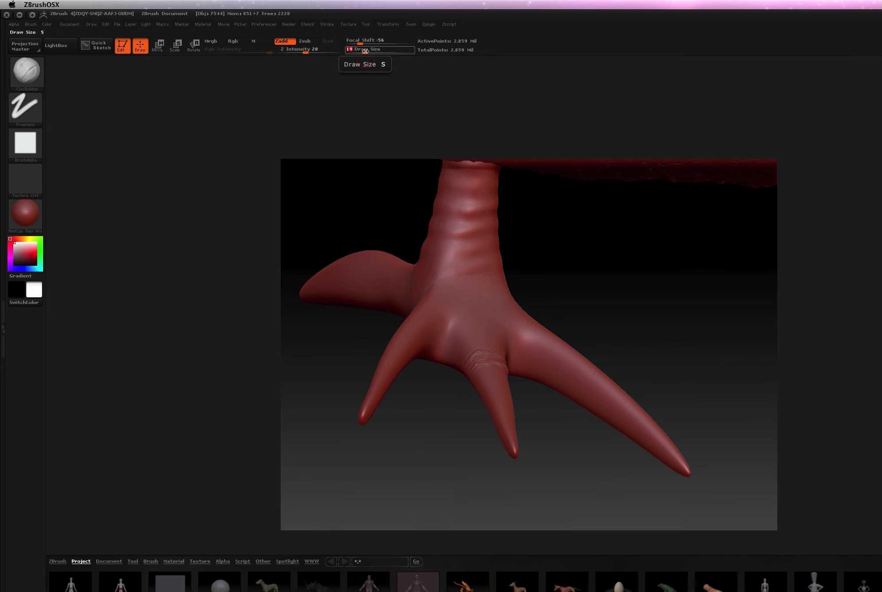
mouse_move(433, 420)
mouse_down()
mouse_move(440, 435)
mouse_move(440, 428)
mouse_up()
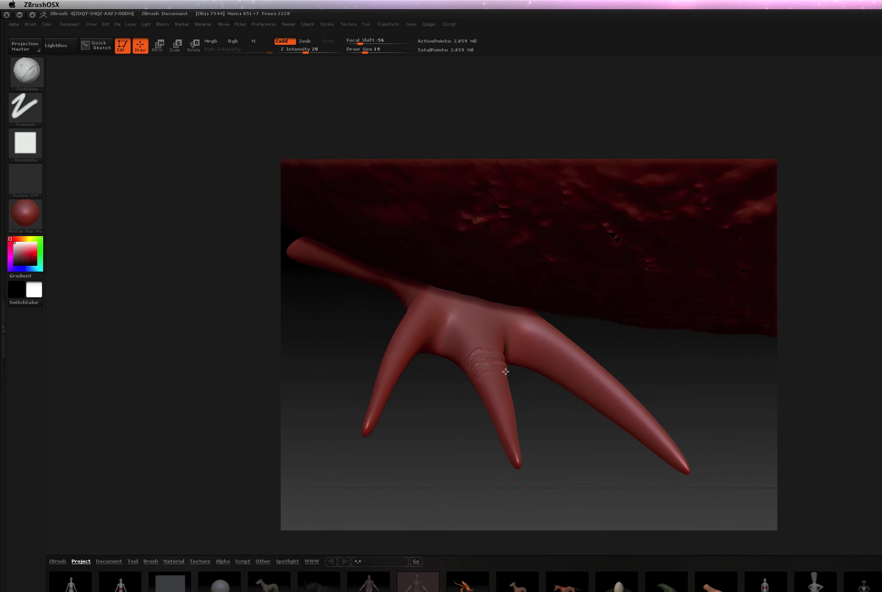
drag(541, 399, 509, 368)
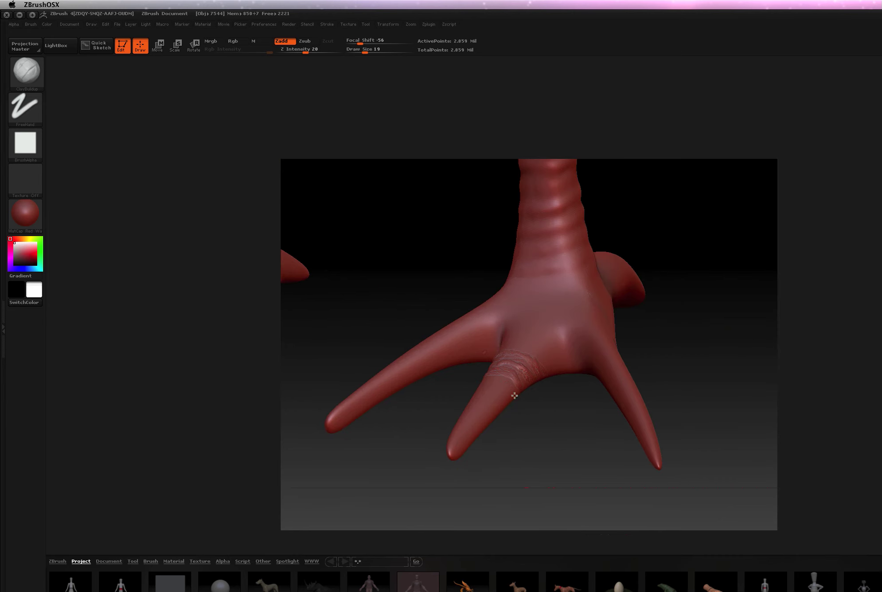
mouse_move(445, 405)
mouse_down()
mouse_move(443, 416)
mouse_move(483, 381)
mouse_up()
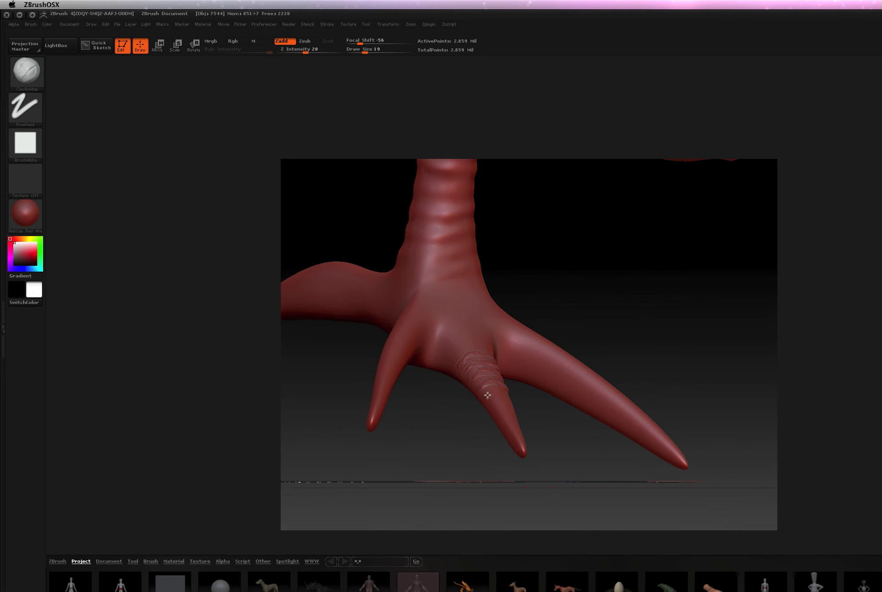
drag(538, 400, 518, 389)
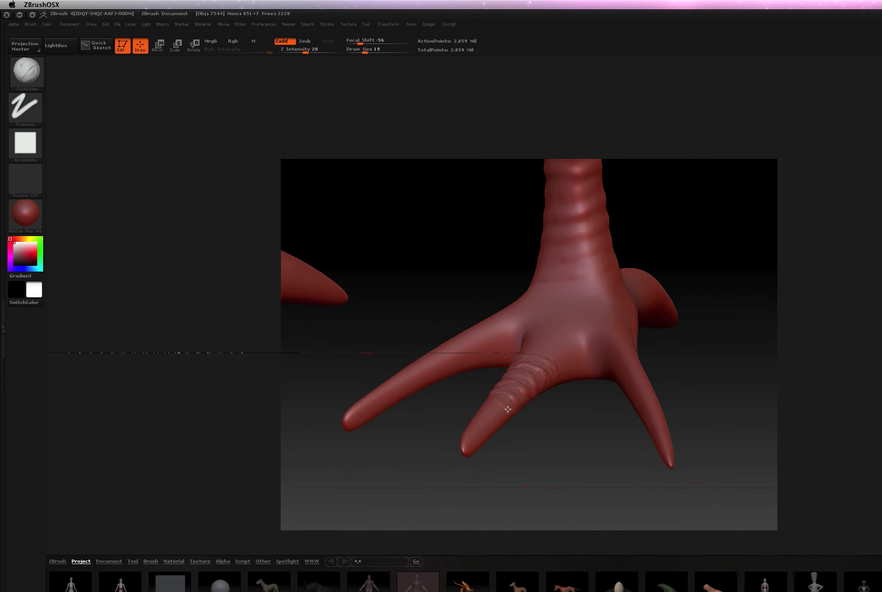
Continue the stacked rings along the middle toe, finishing with a raised ring just before the tip
mouse_move(483, 401)
mouse_down()
mouse_move(466, 420)
mouse_move(489, 397)
mouse_move(497, 416)
mouse_move(515, 409)
mouse_move(550, 434)
mouse_move(497, 419)
mouse_move(483, 441)
mouse_up()
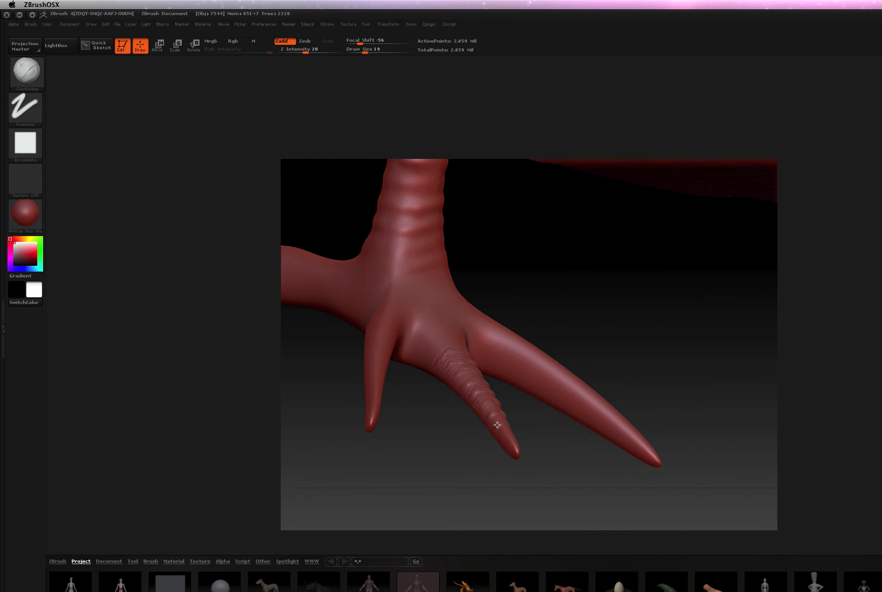
mouse_move(508, 410)
mouse_down()
mouse_move(549, 420)
mouse_move(504, 429)
mouse_up()
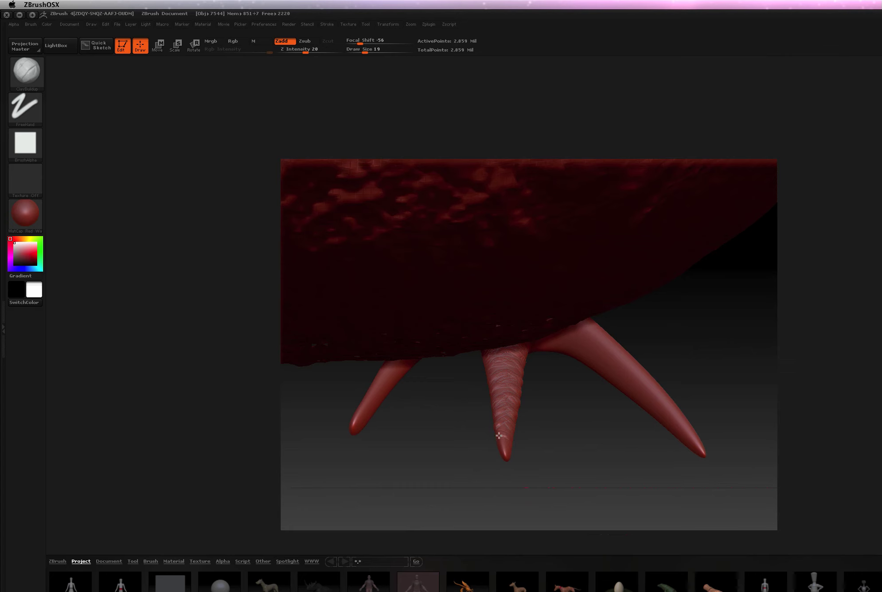
mouse_move(514, 433)
mouse_down()
mouse_move(548, 432)
mouse_move(510, 435)
mouse_up()
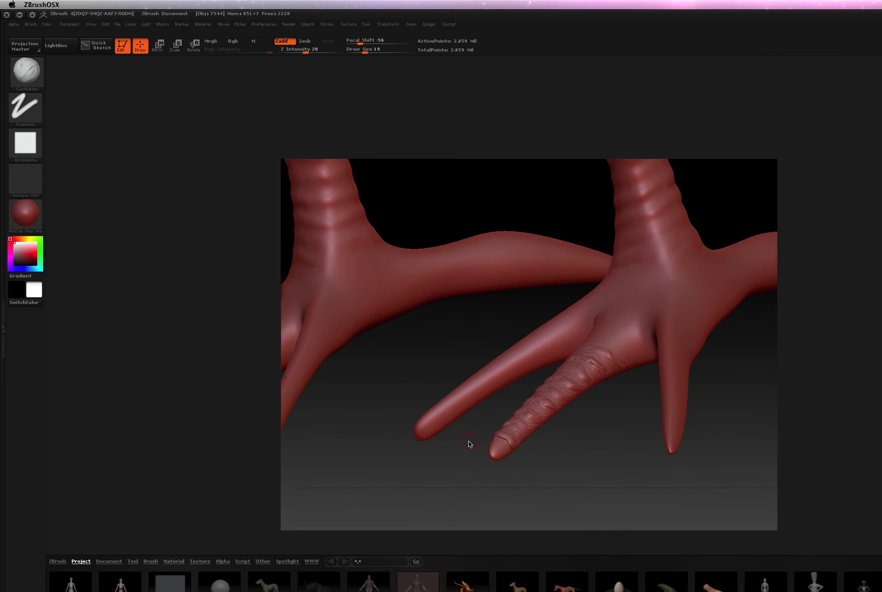
mouse_move(457, 447)
mouse_down()
mouse_move(545, 434)
mouse_move(514, 436)
mouse_move(525, 441)
mouse_up()
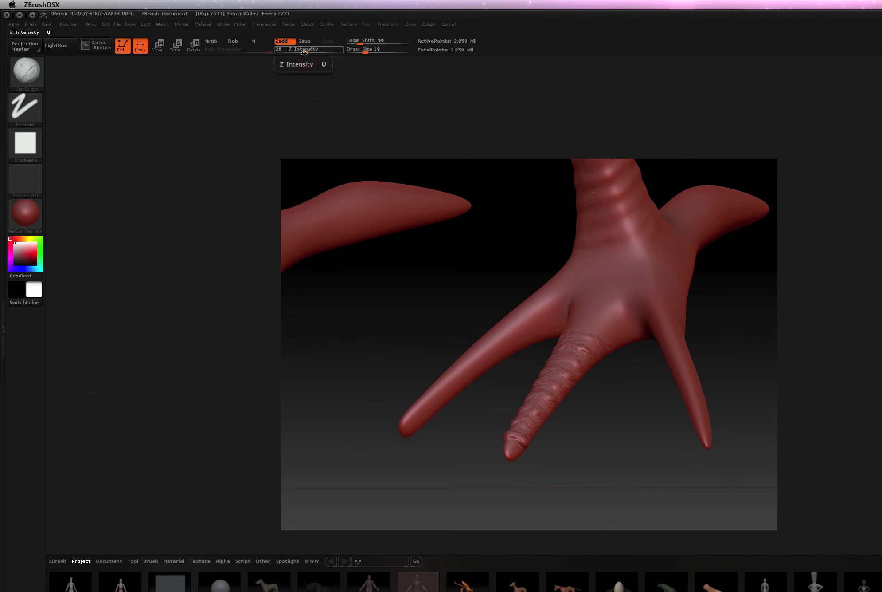
Set ClayBuildup's Z Intensity to 26 and the Draw Size to 50, and smooth the middle toe's rings into soft folds
drag(304, 53, 306, 53)
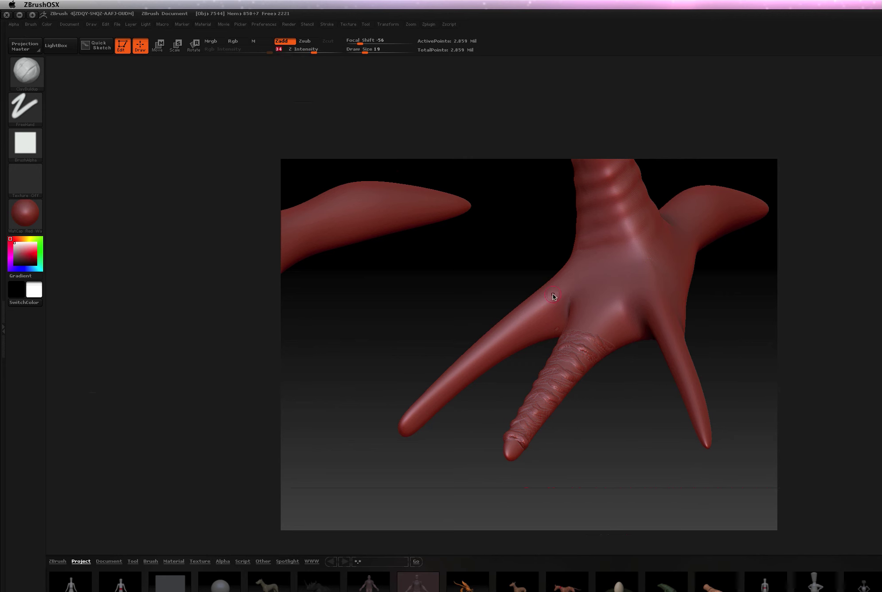
click(315, 50)
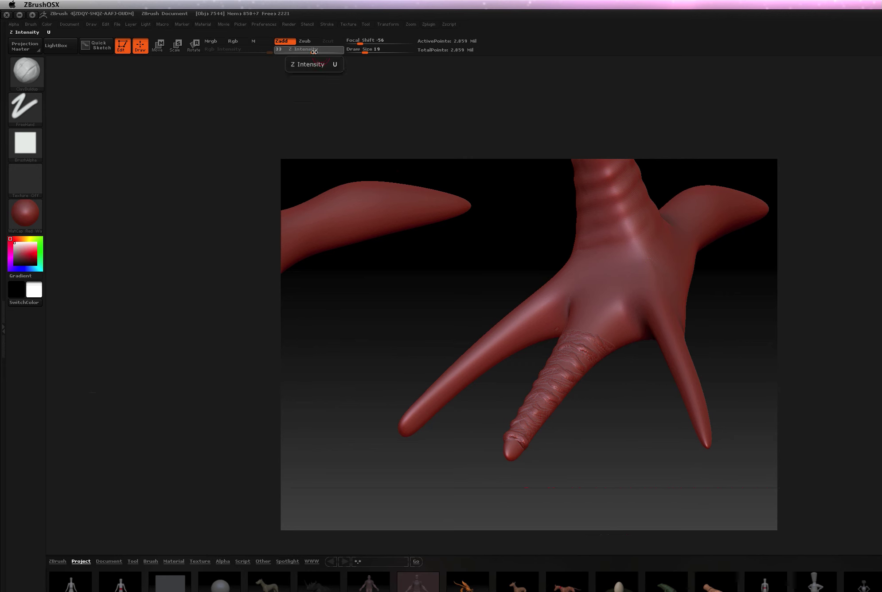
drag(316, 51, 311, 50)
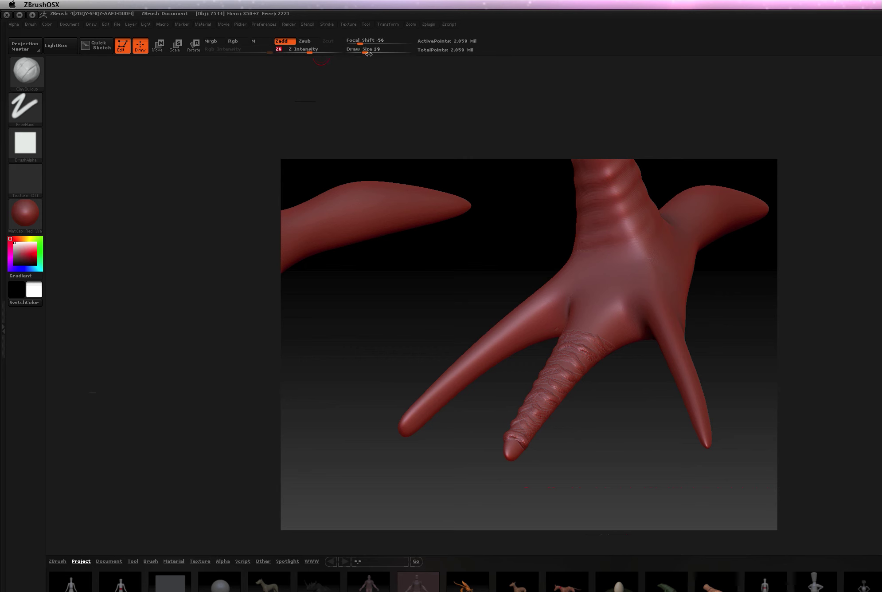
drag(370, 54, 373, 54)
mouse_move(588, 356)
shift+mouse_down()
mouse_move(571, 364)
mouse_move(616, 339)
mouse_move(597, 346)
shift+mouse_up()
mouse_move(613, 415)
mouse_down()
mouse_move(646, 413)
mouse_move(612, 418)
mouse_move(639, 428)
mouse_move(632, 445)
mouse_move(685, 382)
mouse_move(660, 389)
mouse_move(678, 389)
mouse_move(620, 425)
mouse_up()
key(shift)
key(ctrl+z)
mouse_move(527, 381)
mouse_down()
mouse_move(650, 368)
mouse_move(628, 388)
mouse_up()
key(ctrl+z)
alt+drag(698, 425, 665, 390)
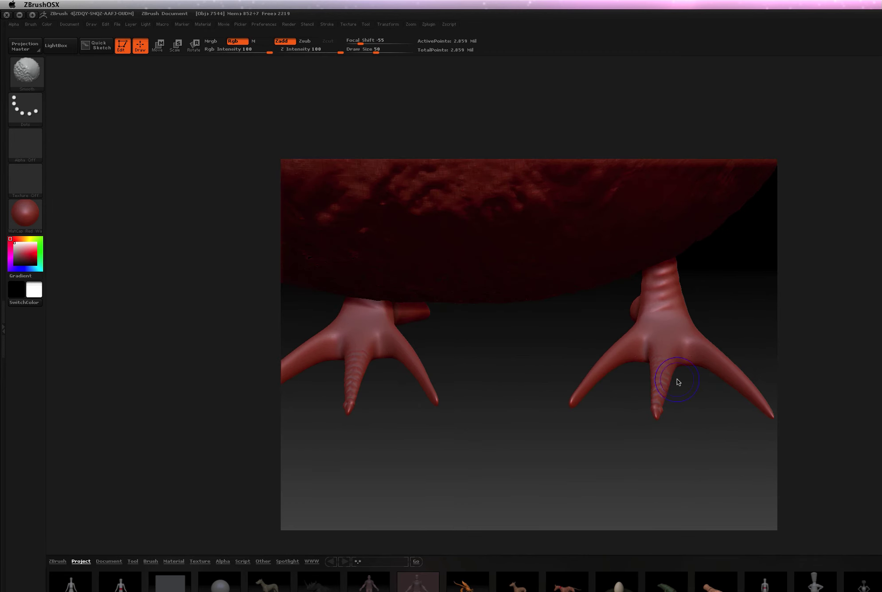
drag(675, 400, 736, 407)
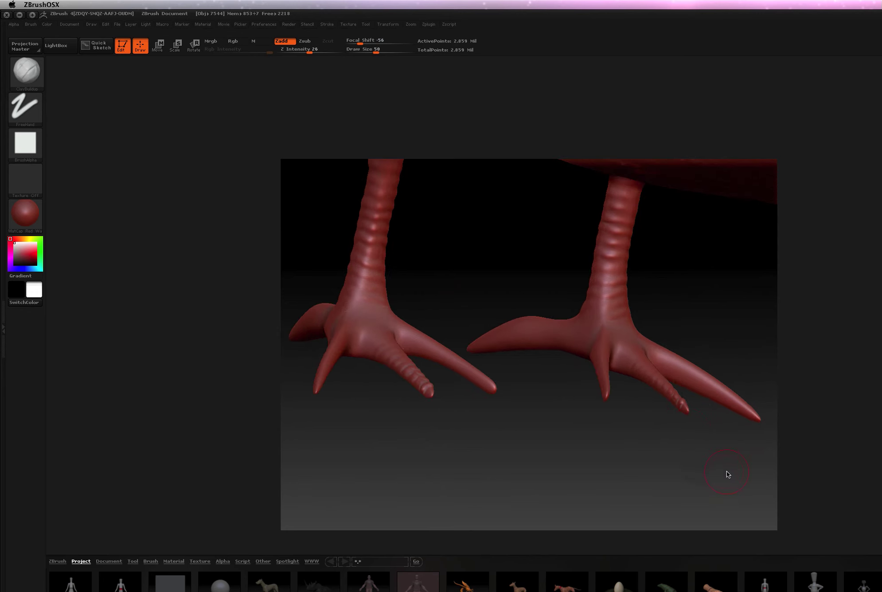
drag(711, 469, 653, 493)
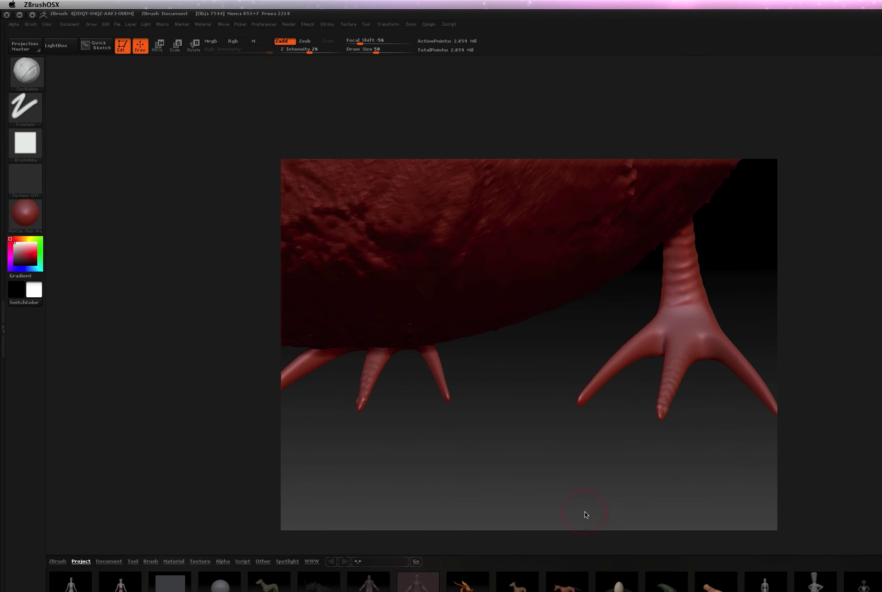
Pull the middle toe's tip out into a long, narrow, pointed claw with the Move brush
click(26, 71)
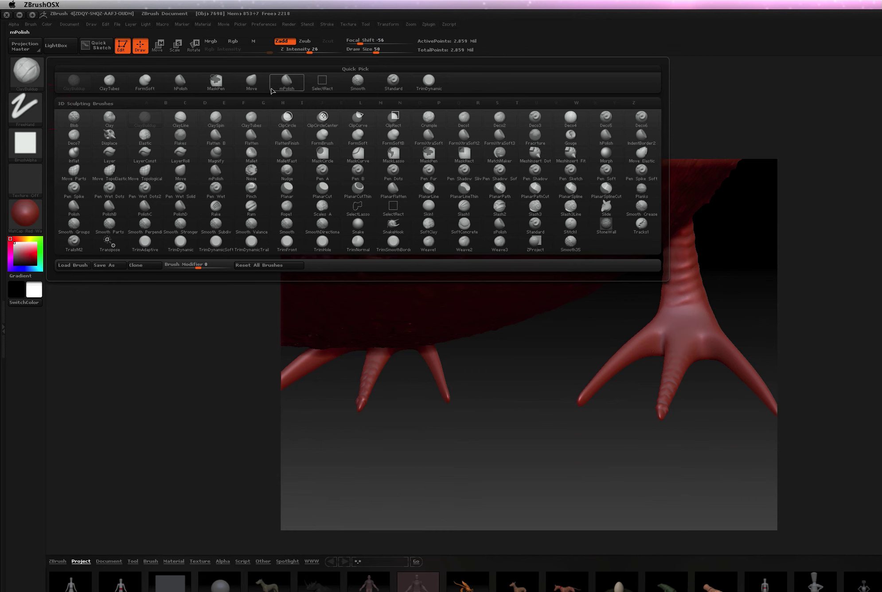
click(255, 82)
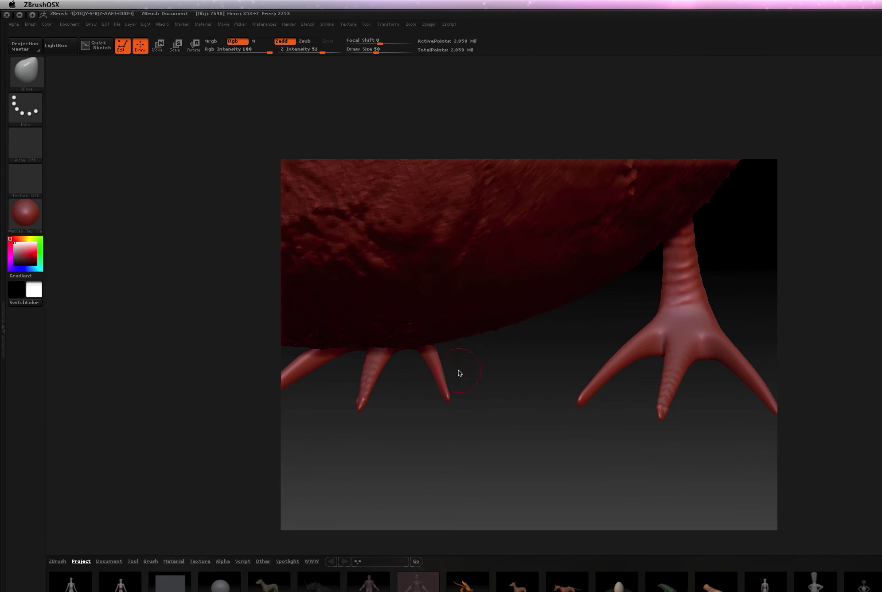
alt+drag(507, 401, 416, 384)
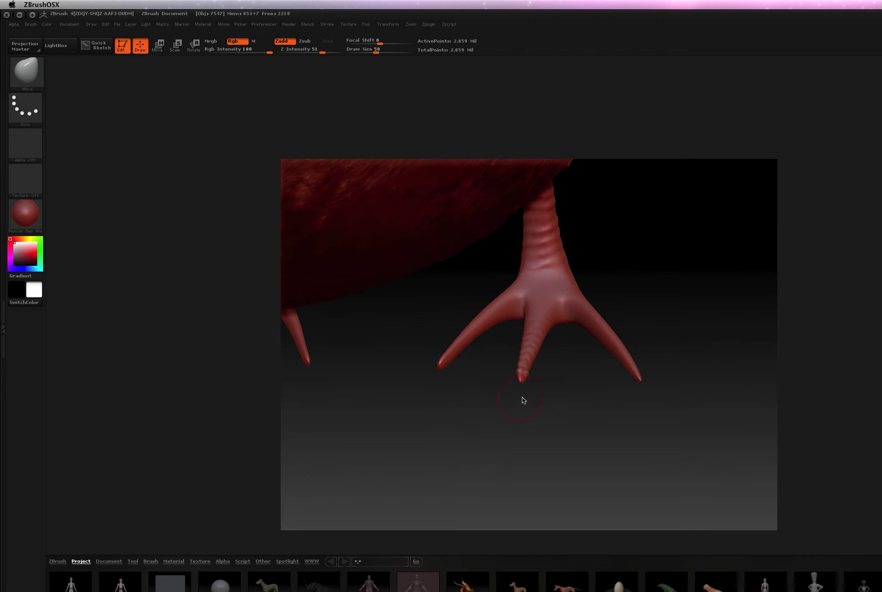
mouse_move(497, 404)
alt+mouse_down()
mouse_move(482, 404)
mouse_move(520, 407)
mouse_move(560, 427)
mouse_move(518, 432)
mouse_move(514, 532)
alt+mouse_up()
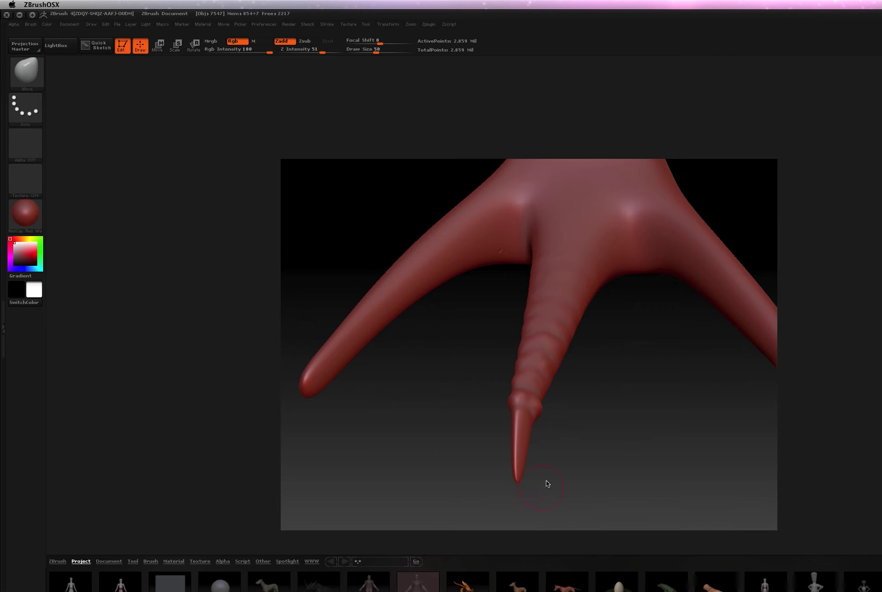
alt+drag(638, 390, 601, 387)
ctrl+right_drag(609, 389, 547, 451)
mouse_move(548, 450)
mouse_down()
mouse_move(464, 433)
mouse_move(534, 434)
mouse_move(436, 433)
mouse_up()
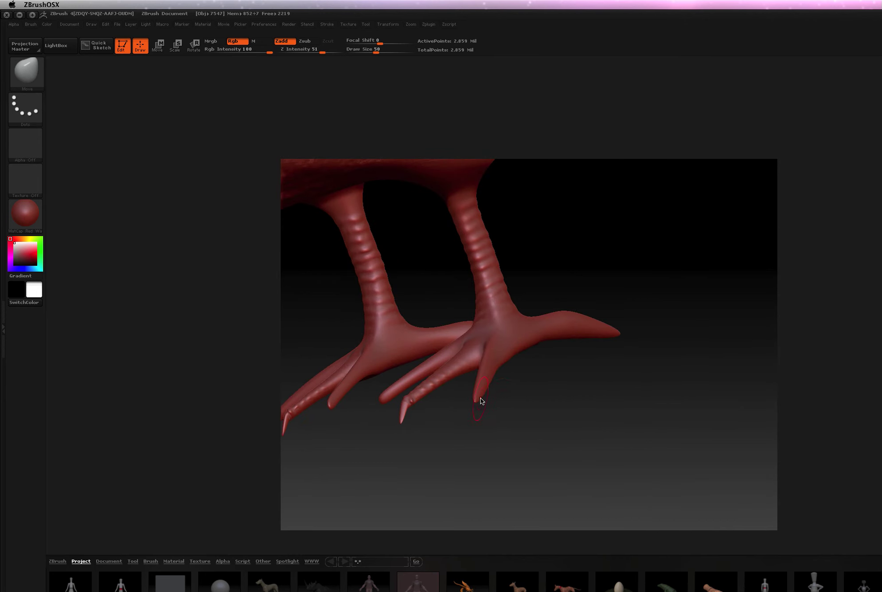
mouse_move(489, 398)
mouse_down()
mouse_move(529, 416)
mouse_move(500, 408)
mouse_up()
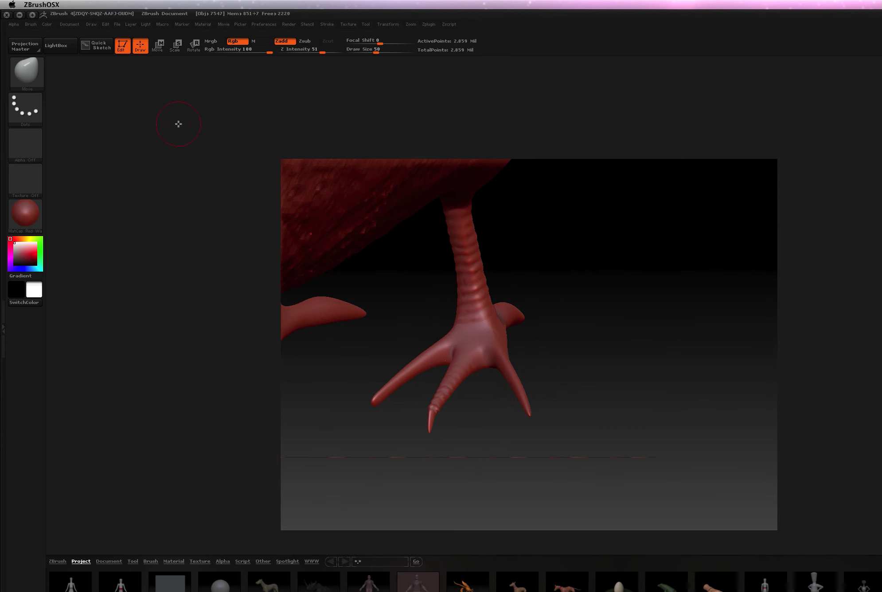
Build up the first raised rings across the base of the back toe with the ClayBuildup brush
click(25, 63)
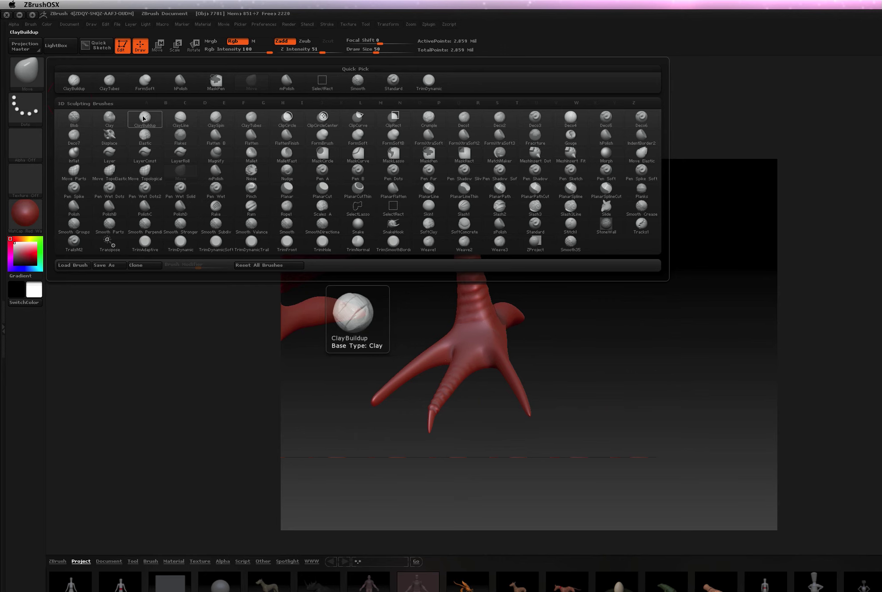
click(155, 123)
mouse_move(521, 304)
mouse_down()
mouse_move(580, 401)
mouse_move(523, 435)
mouse_move(540, 404)
mouse_move(538, 300)
mouse_move(520, 309)
mouse_move(573, 240)
mouse_move(530, 334)
mouse_move(526, 306)
mouse_up()
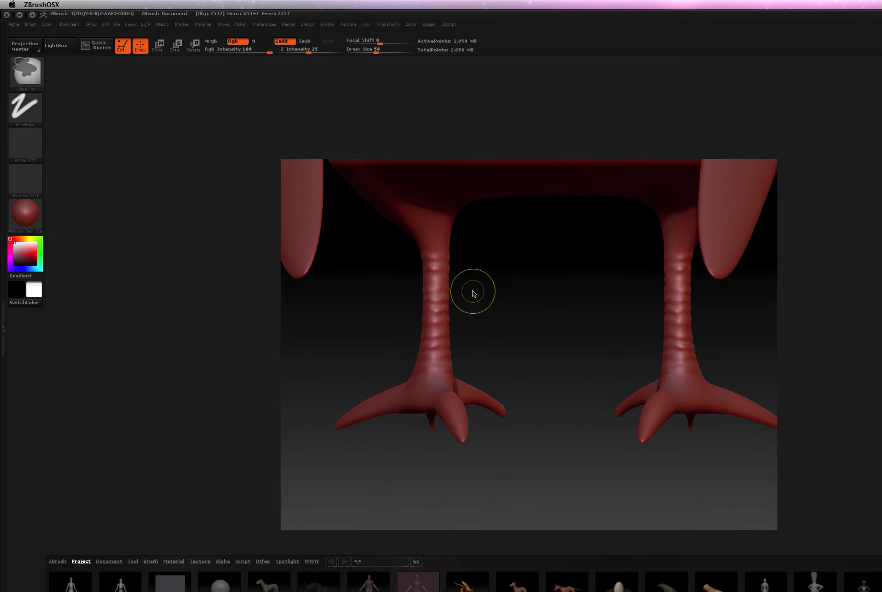
ctrl+right_drag(507, 329, 551, 336)
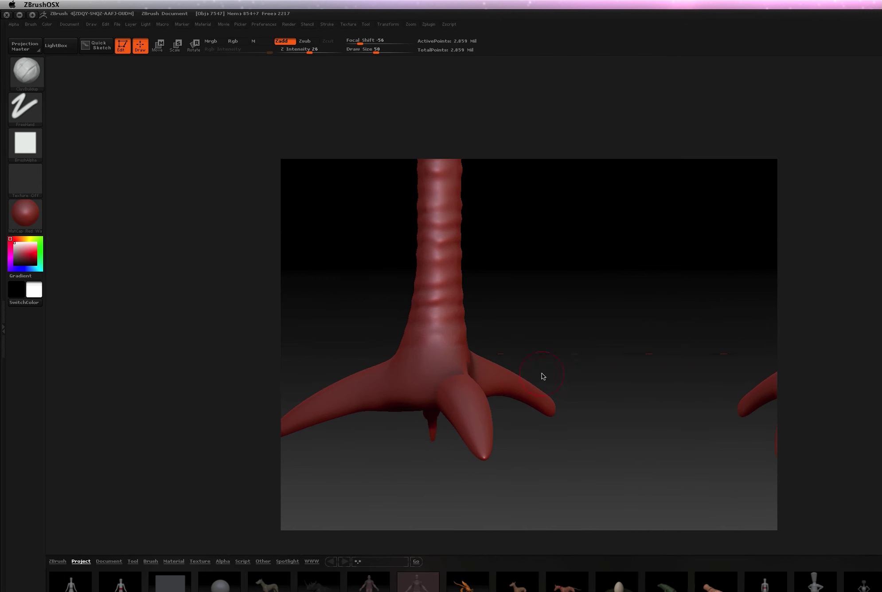
mouse_move(548, 322)
ctrl+right_down()
mouse_move(485, 310)
mouse_move(589, 301)
ctrl+right_up()
drag(589, 302, 585, 298)
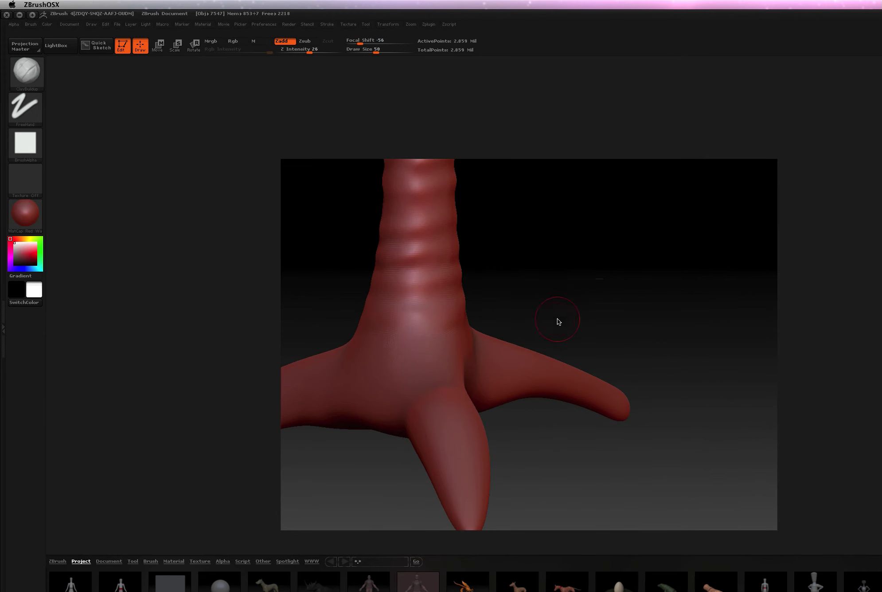
alt+drag(594, 313, 611, 259)
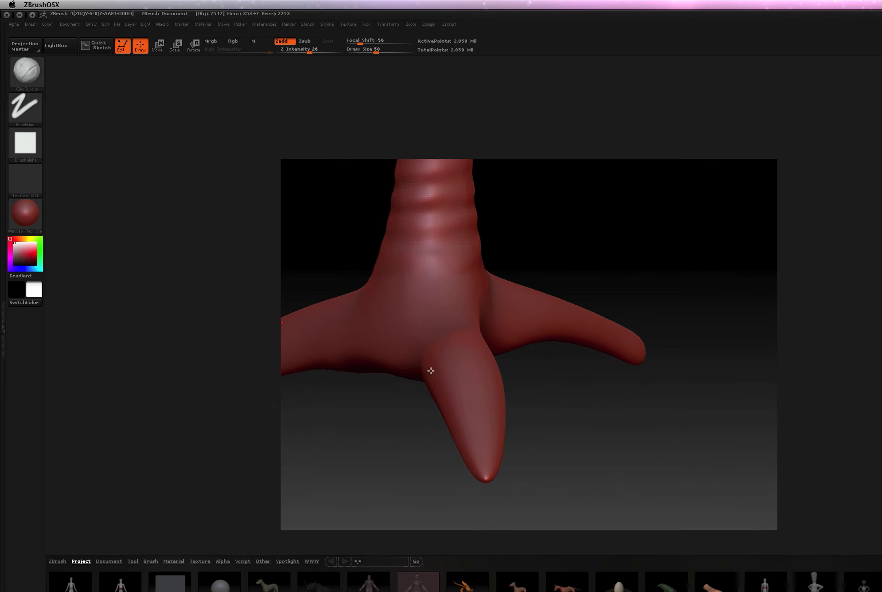
drag(435, 363, 452, 348)
mouse_move(563, 391)
mouse_down()
mouse_move(548, 391)
mouse_move(495, 347)
mouse_up()
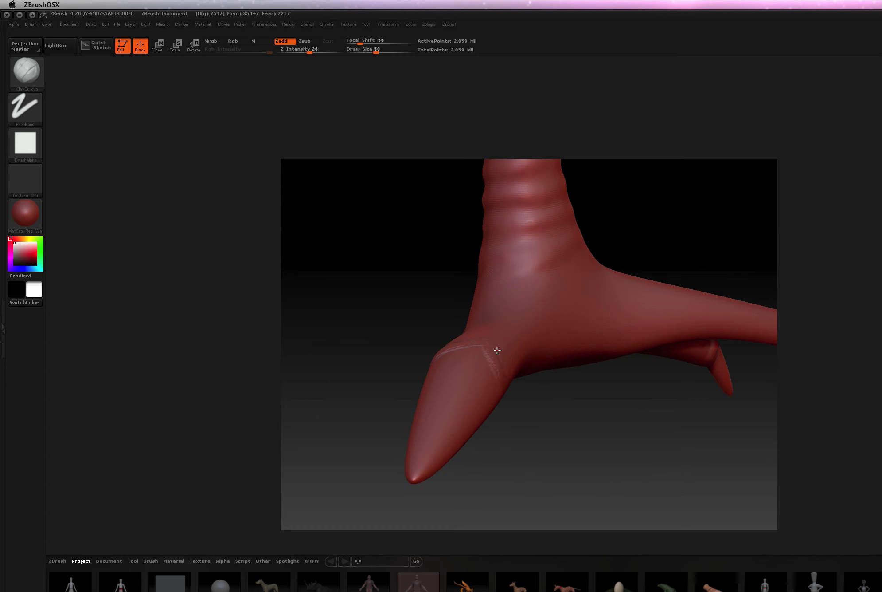
drag(546, 420, 572, 417)
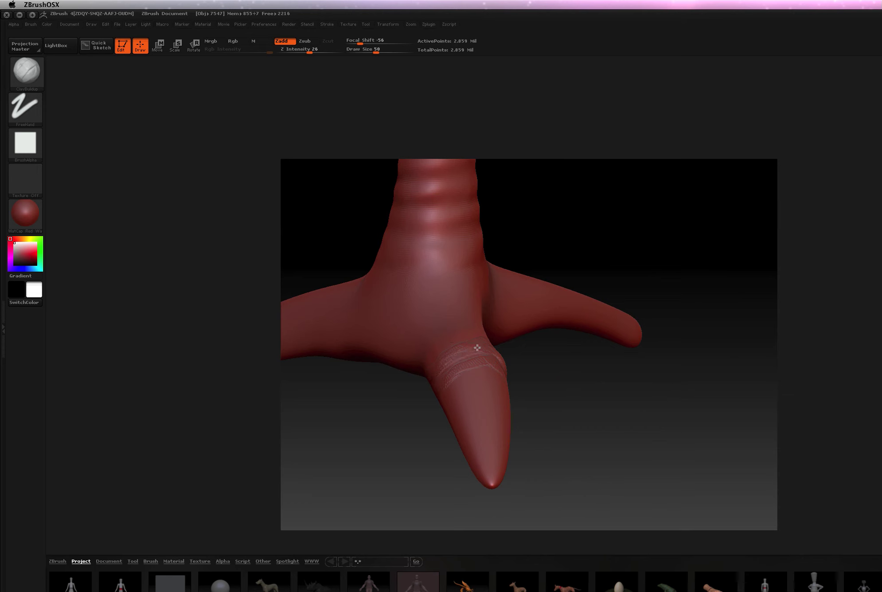
Continue the raised rings along the back toe toward its tip, wrapping them over both sides
drag(557, 384, 502, 383)
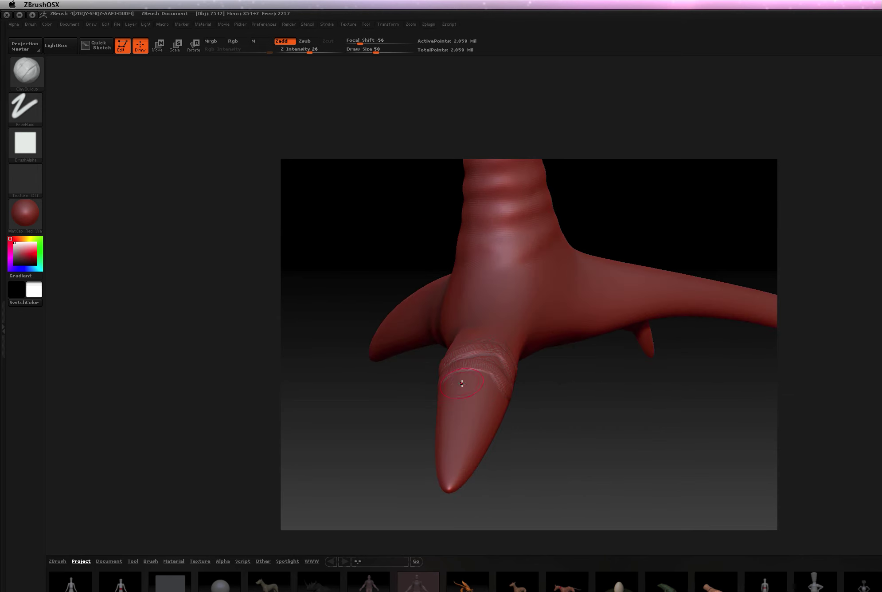
drag(460, 383, 489, 389)
drag(560, 408, 595, 408)
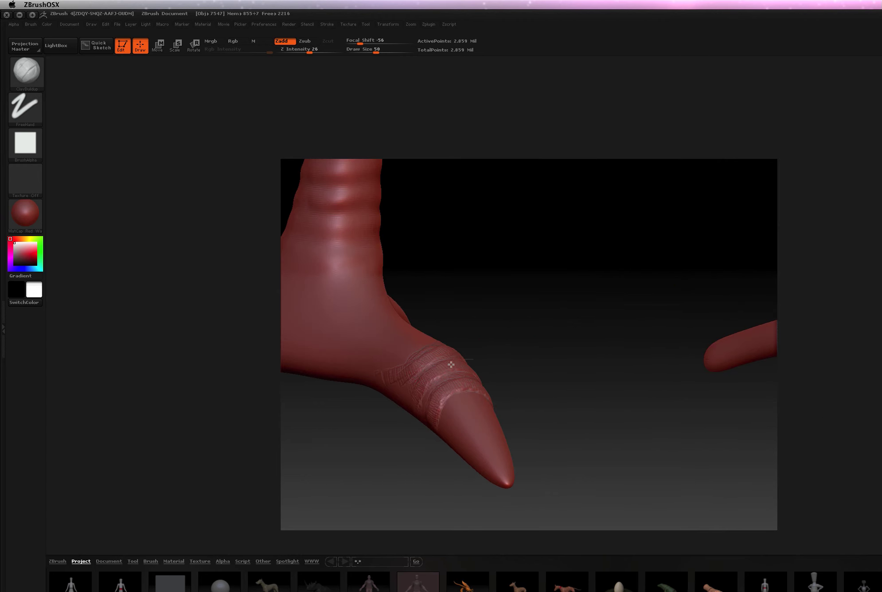
mouse_move(473, 408)
mouse_down()
mouse_move(449, 430)
mouse_move(467, 402)
mouse_up()
mouse_move(551, 384)
mouse_down()
mouse_move(574, 355)
mouse_move(500, 423)
mouse_move(479, 425)
mouse_move(529, 411)
mouse_up()
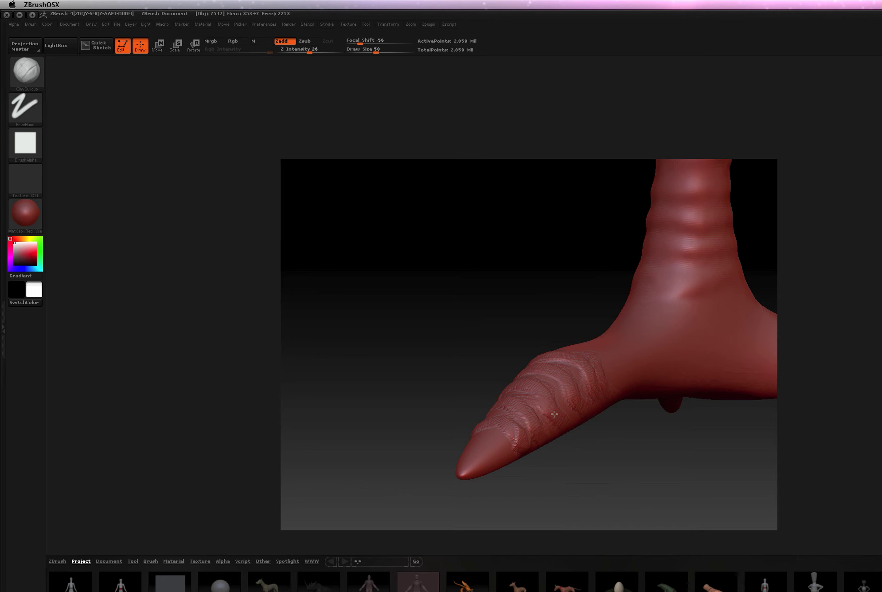
mouse_move(466, 394)
mouse_down()
mouse_move(449, 388)
mouse_move(585, 427)
mouse_up()
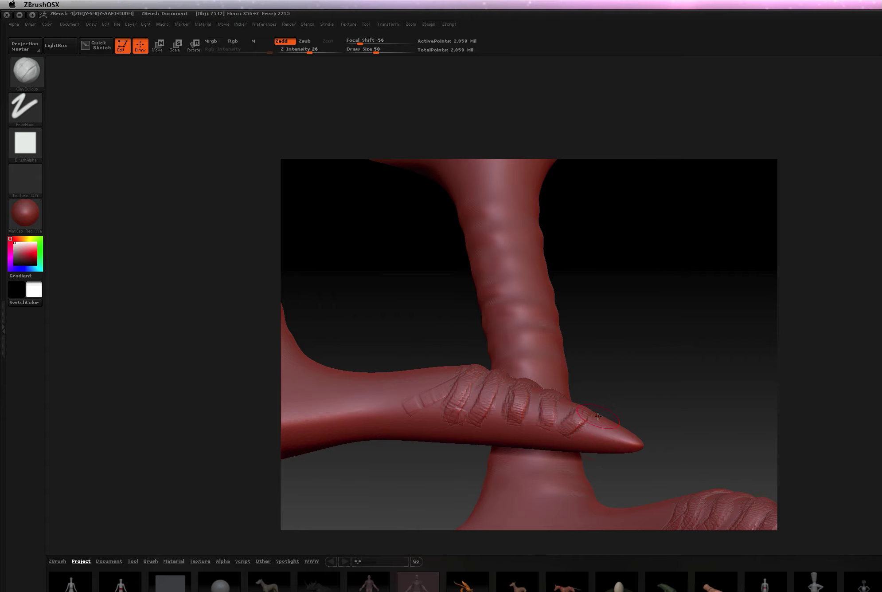
Add the last raised ring around the back toe just before its smooth tip
drag(605, 399, 654, 391)
mouse_move(630, 415)
mouse_down()
mouse_move(583, 369)
mouse_move(535, 462)
mouse_move(525, 456)
mouse_move(615, 418)
mouse_up()
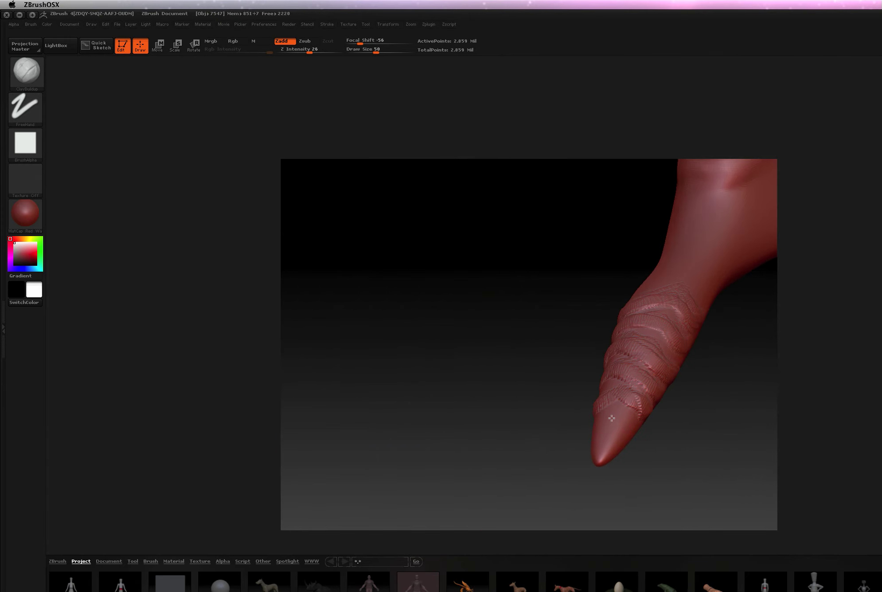
mouse_move(547, 435)
mouse_down()
mouse_move(532, 439)
mouse_move(582, 411)
mouse_move(624, 427)
mouse_move(636, 389)
mouse_move(605, 404)
mouse_move(621, 392)
mouse_up()
drag(349, 415, 397, 400)
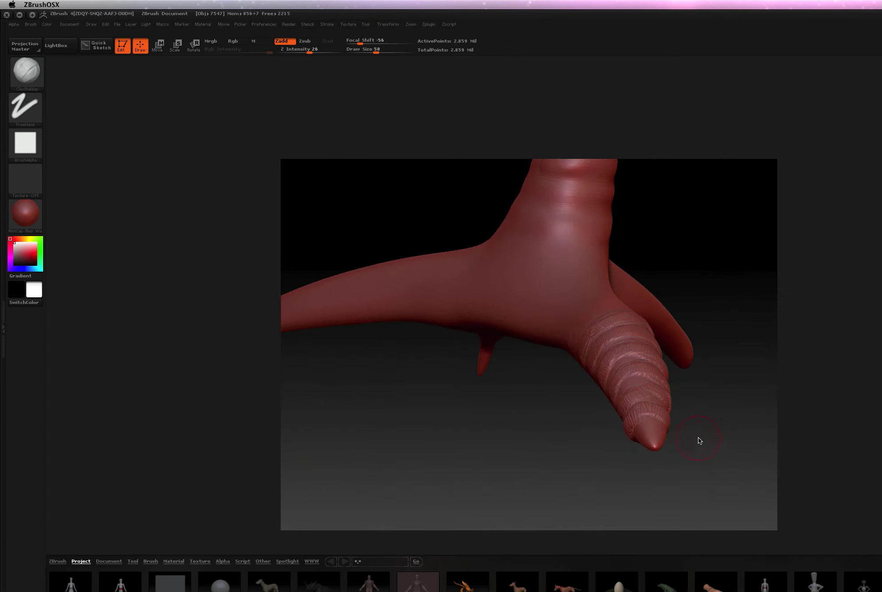
Thicken the back toe's rings and extend them down its side toward the underside
drag(699, 442, 613, 336)
drag(521, 279, 536, 325)
drag(569, 275, 562, 322)
mouse_move(587, 271)
mouse_down()
mouse_move(590, 297)
mouse_move(613, 310)
mouse_up()
mouse_move(579, 481)
mouse_down()
mouse_move(567, 463)
mouse_move(549, 468)
mouse_move(567, 452)
mouse_move(587, 465)
mouse_up()
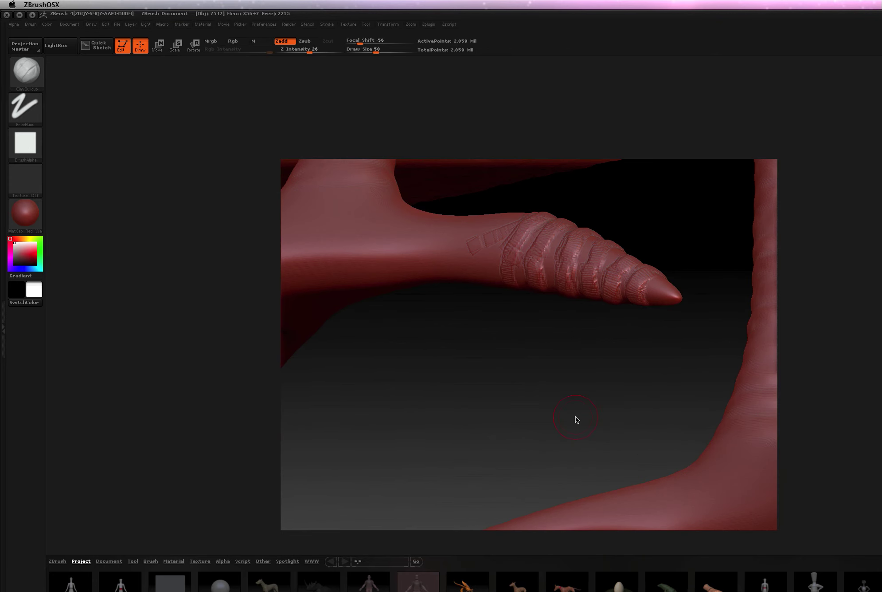
Smooth the top of the leg where it joins the body
key(ctrl)
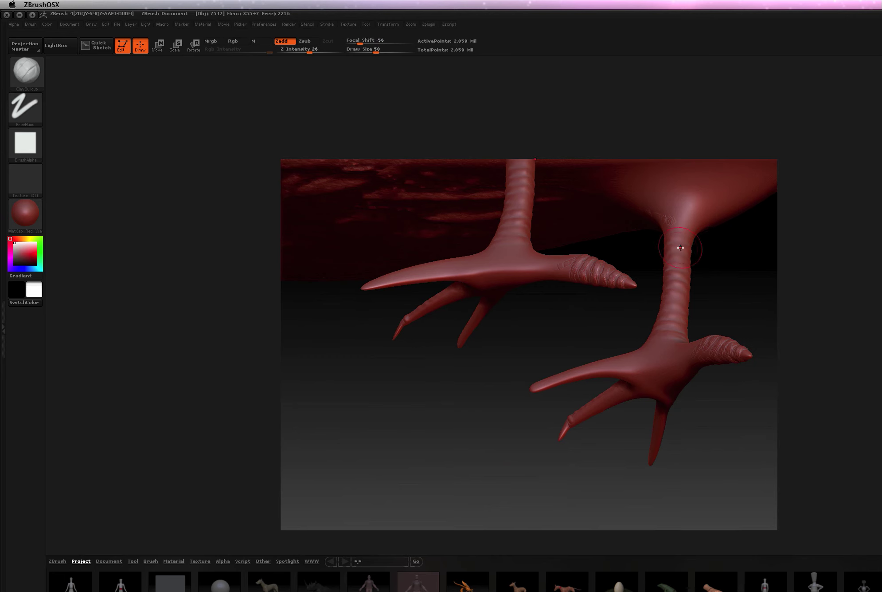
drag(723, 272, 732, 274)
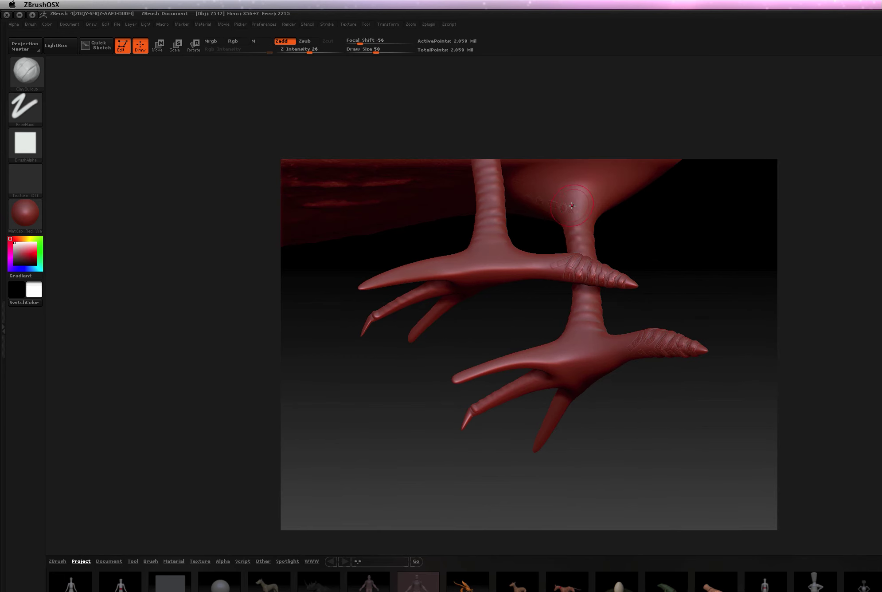
key(shift)
shift+drag(556, 193, 556, 200)
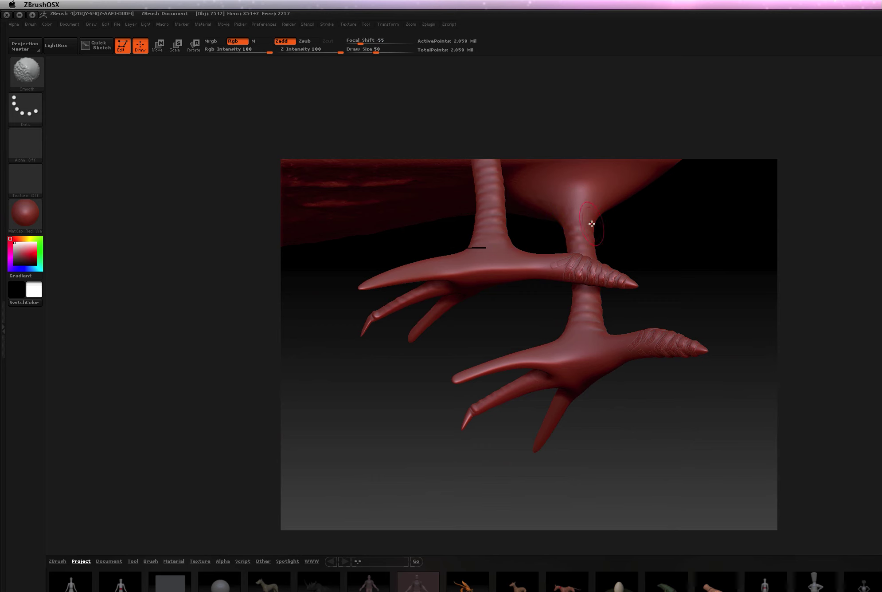
Smooth the back toe's rings into soft folds
drag(695, 278, 672, 305)
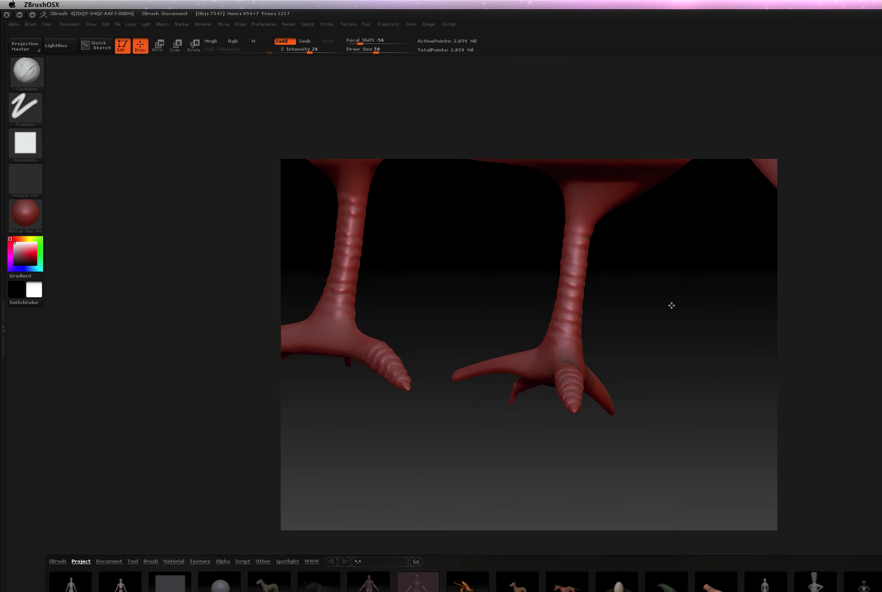
drag(455, 341, 356, 373)
key(shift)
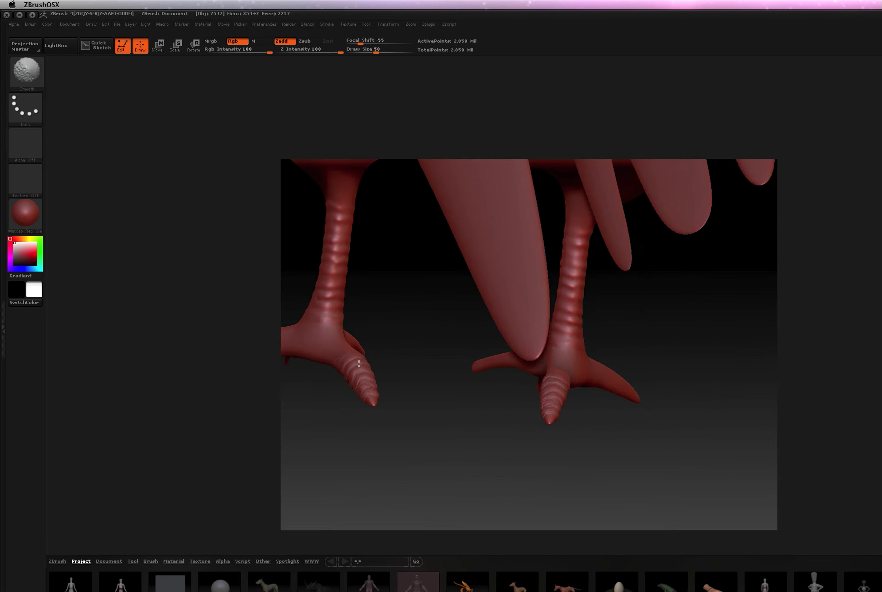
drag(430, 380, 358, 359)
key(shift)
mouse_move(524, 395)
shift+mouse_down()
mouse_move(510, 395)
mouse_move(519, 383)
shift+mouse_up()
key(shift)
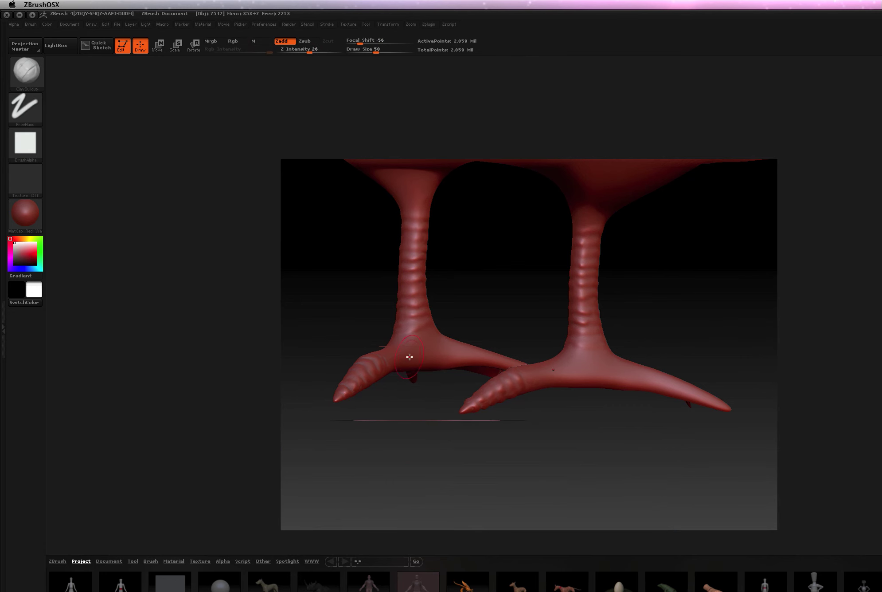
Pull the back toe's tip out and downward into a long, narrow, pointed claw with the Move brush
click(39, 80)
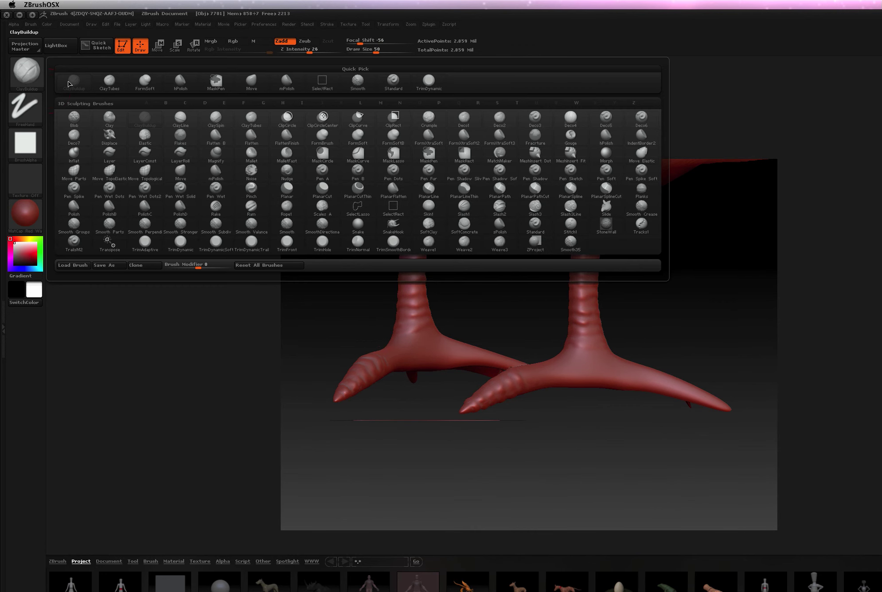
click(252, 79)
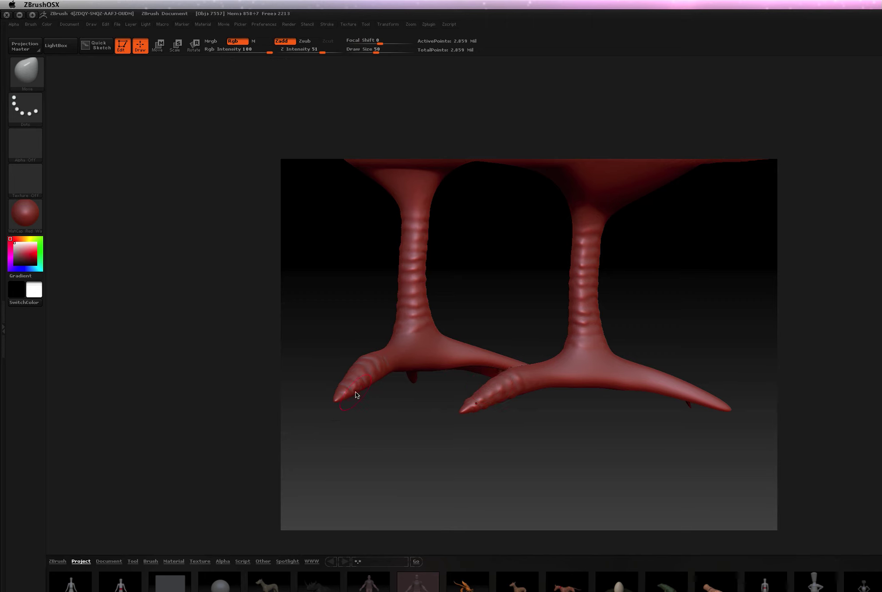
alt+drag(356, 392, 509, 411)
drag(443, 426, 622, 441)
drag(773, 494, 730, 470)
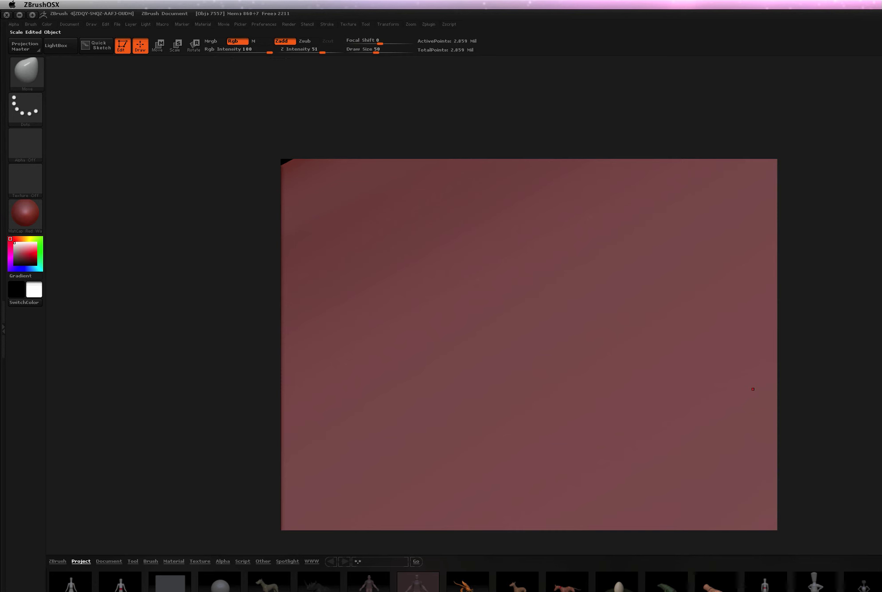
key(f)
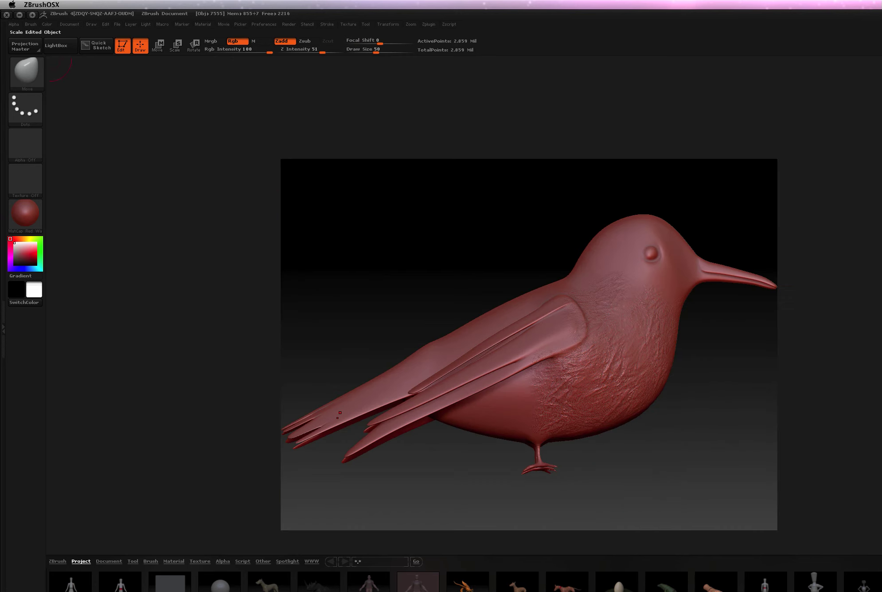
drag(626, 489, 520, 431)
mouse_move(519, 431)
alt+right_down()
mouse_move(518, 414)
mouse_move(660, 427)
alt+right_up()
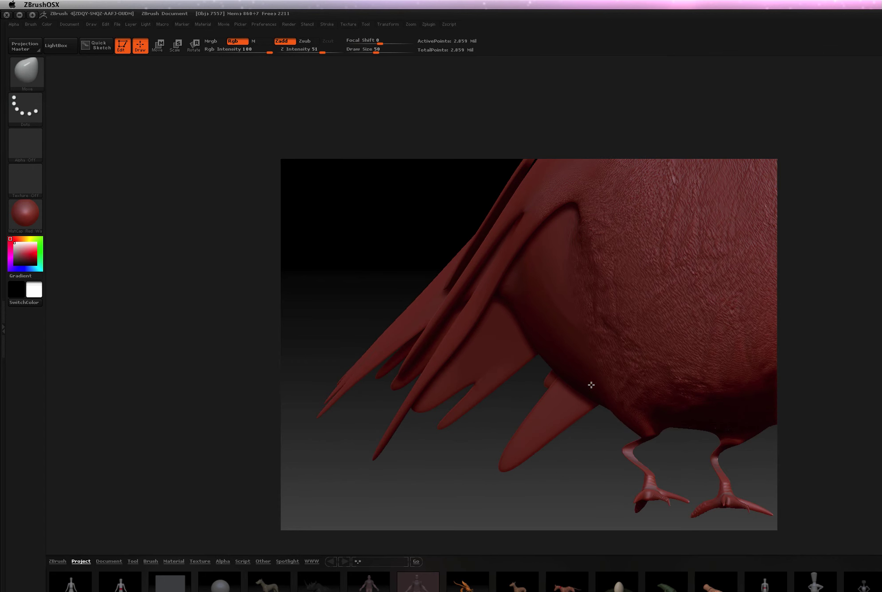
key(shift)
mouse_move(590, 489)
mouse_down()
mouse_move(603, 479)
mouse_move(589, 488)
mouse_move(609, 502)
mouse_up()
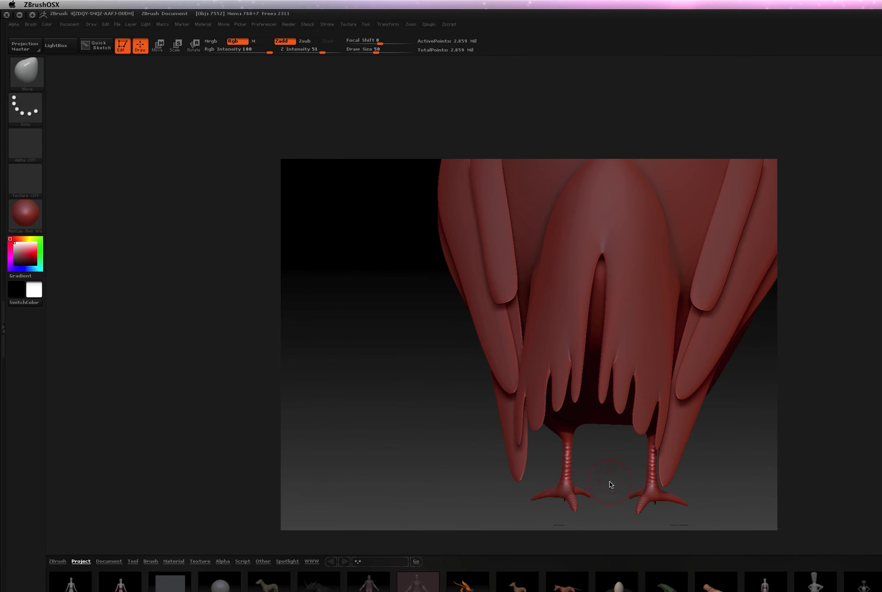
alt+right_drag(605, 489, 544, 354)
ctrl+right_drag(539, 444, 665, 444)
alt+drag(550, 473, 517, 332)
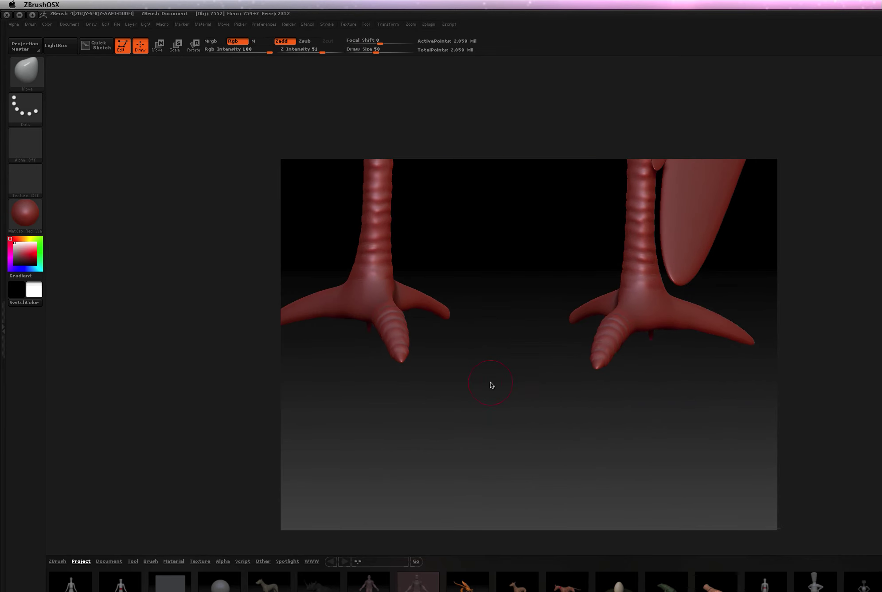
drag(491, 390, 490, 400)
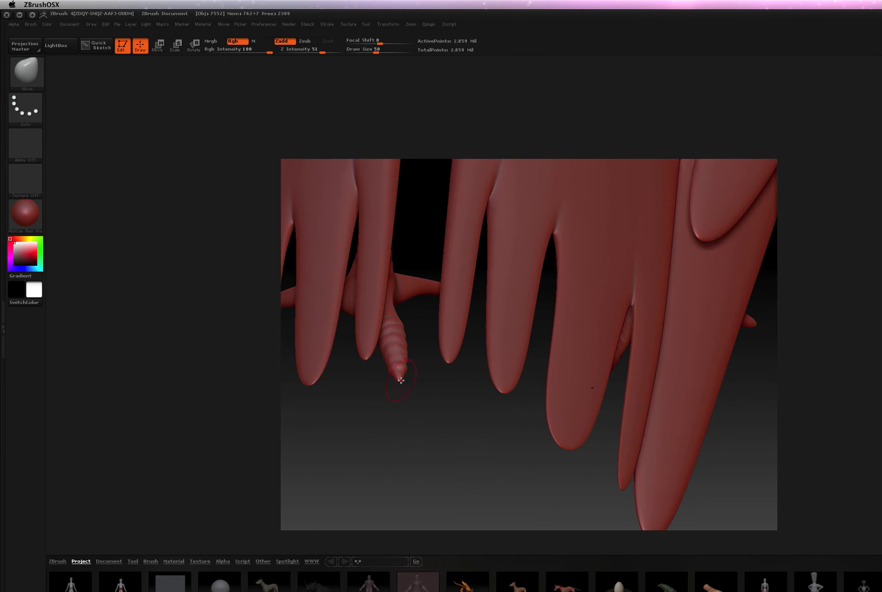
drag(401, 382, 405, 407)
drag(474, 435, 513, 398)
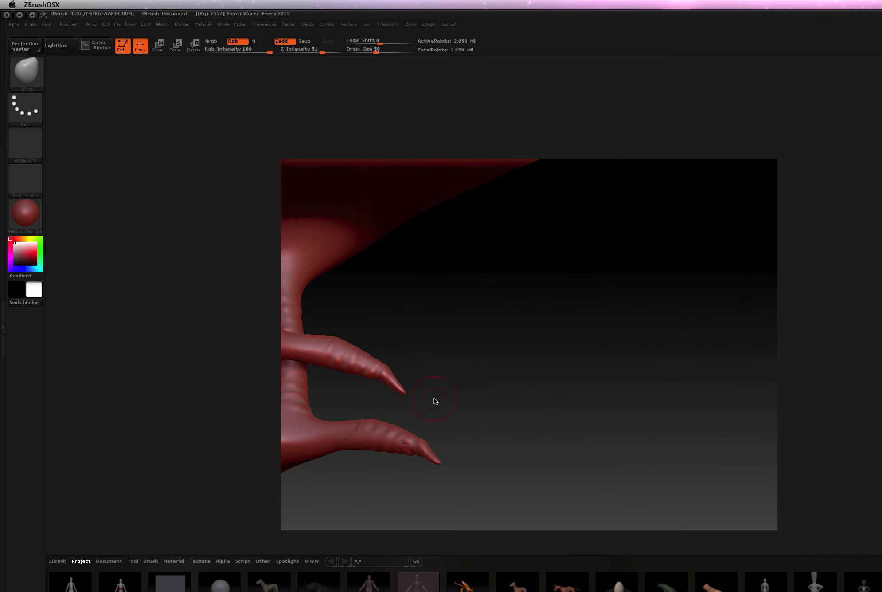
mouse_move(409, 395)
mouse_down()
mouse_move(400, 400)
mouse_move(429, 387)
mouse_move(410, 404)
mouse_move(399, 393)
mouse_up()
Examine the finished feet and the whole bird from the front and side
drag(582, 381, 467, 367)
drag(726, 417, 573, 383)
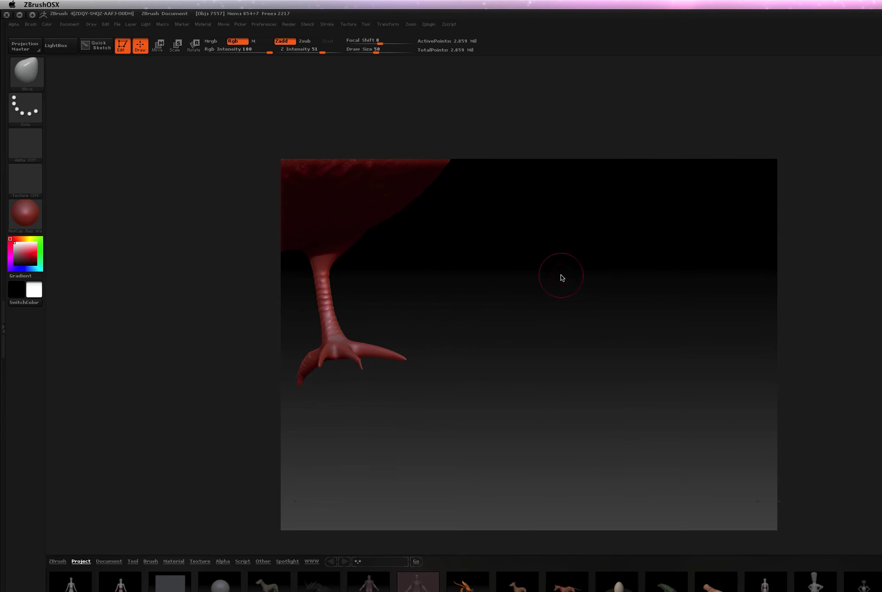
drag(571, 276, 725, 381)
ctrl+right_drag(671, 378, 599, 373)
ctrl+right_drag(662, 415, 618, 411)
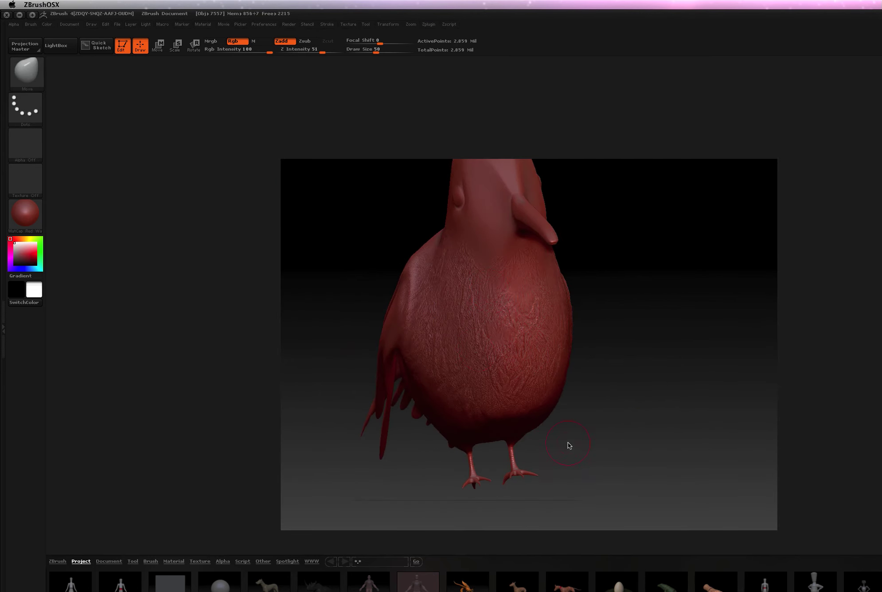
mouse_move(631, 355)
ctrl+mouse_down()
mouse_move(602, 398)
mouse_move(614, 418)
mouse_move(560, 428)
mouse_move(564, 421)
ctrl+mouse_up()
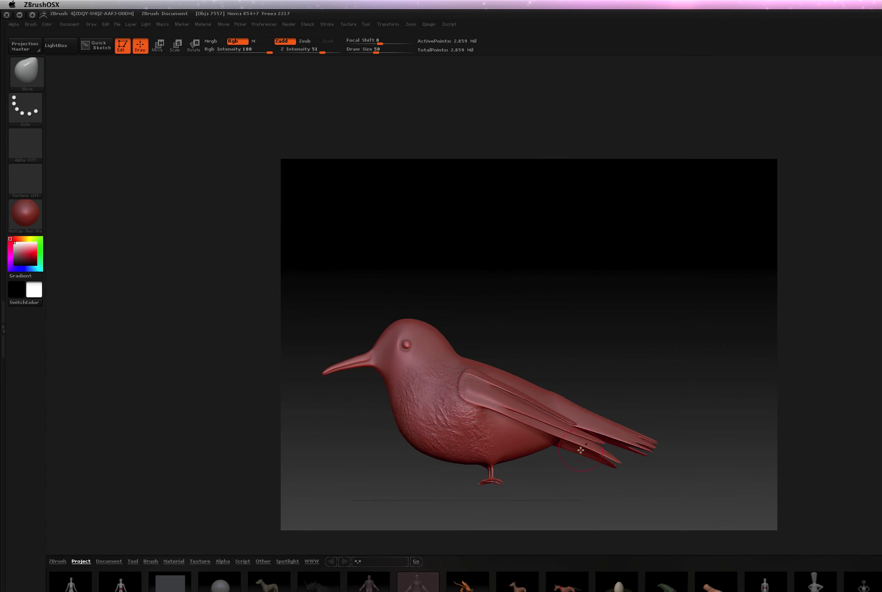
mouse_move(603, 375)
mouse_down()
mouse_move(623, 369)
mouse_move(575, 403)
mouse_up()
mouse_move(556, 340)
mouse_down()
mouse_move(583, 322)
mouse_move(605, 322)
mouse_move(599, 310)
mouse_up()
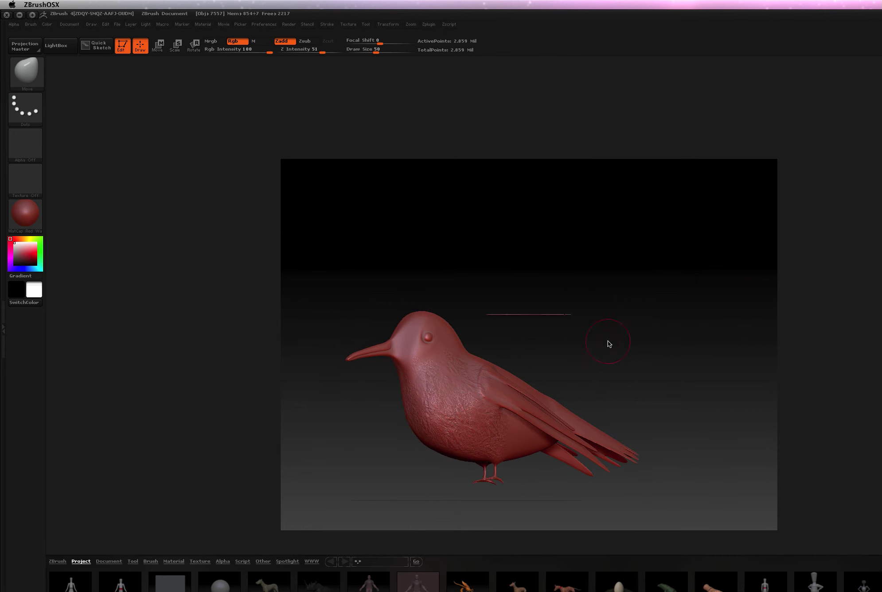